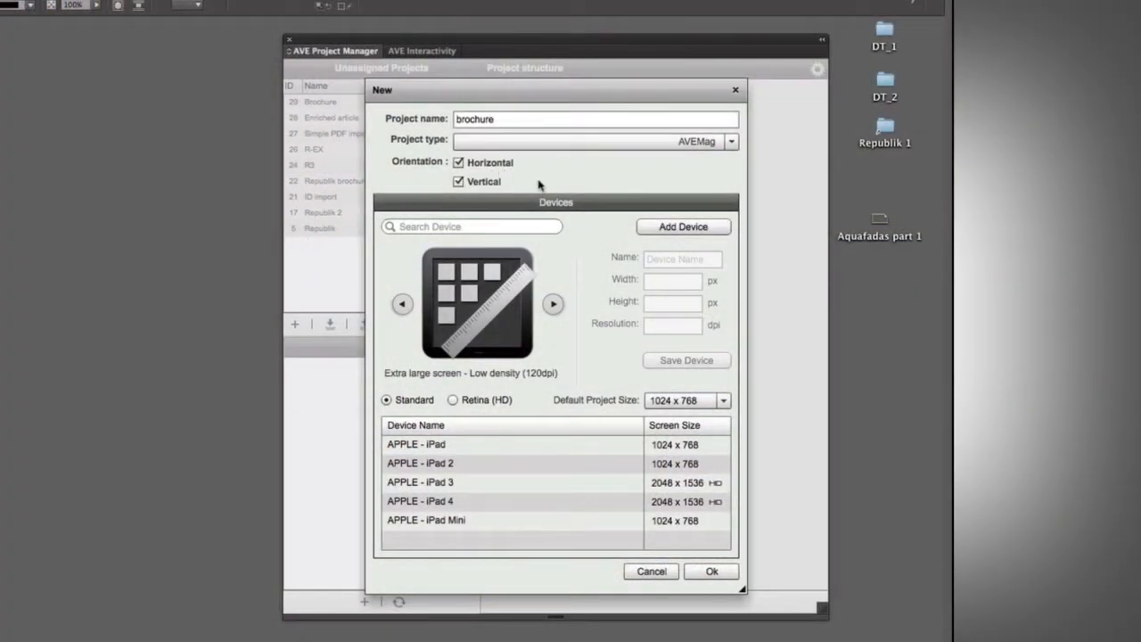
Create the brochure AVE project and add a new document to it, saving it as Untitled-1.indd on the Desktop.
click(711, 572)
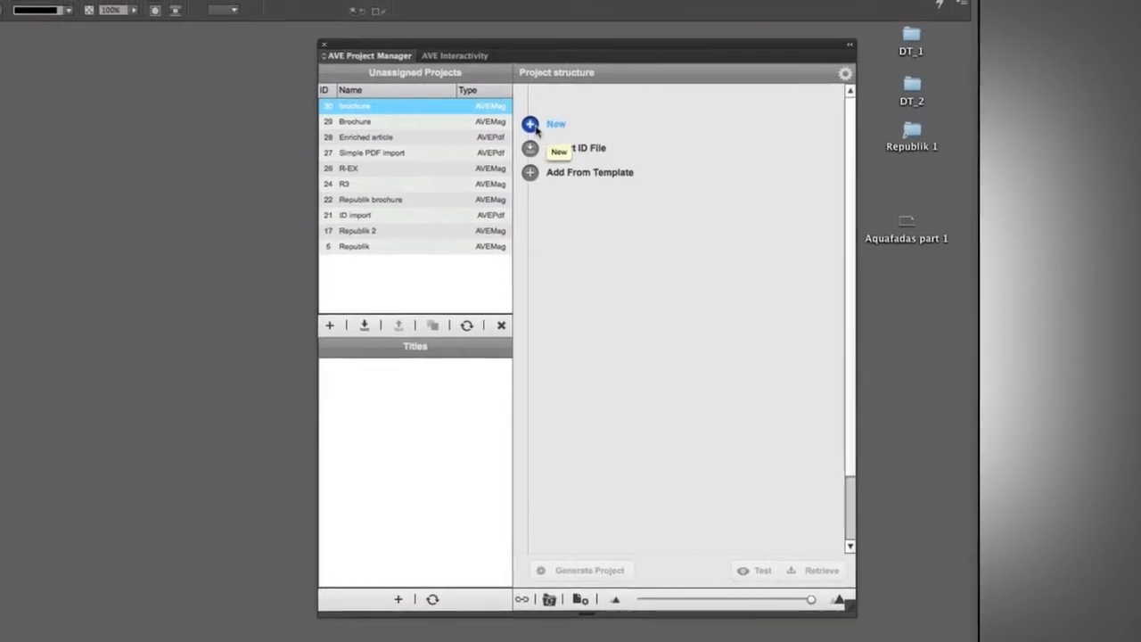
click(532, 126)
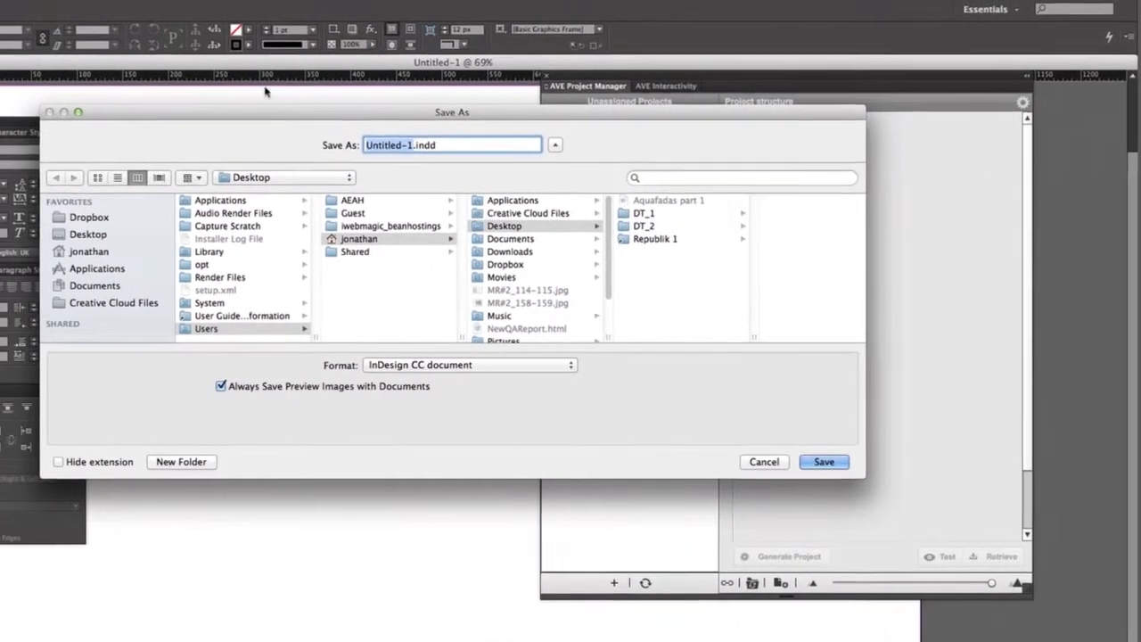
click(104, 234)
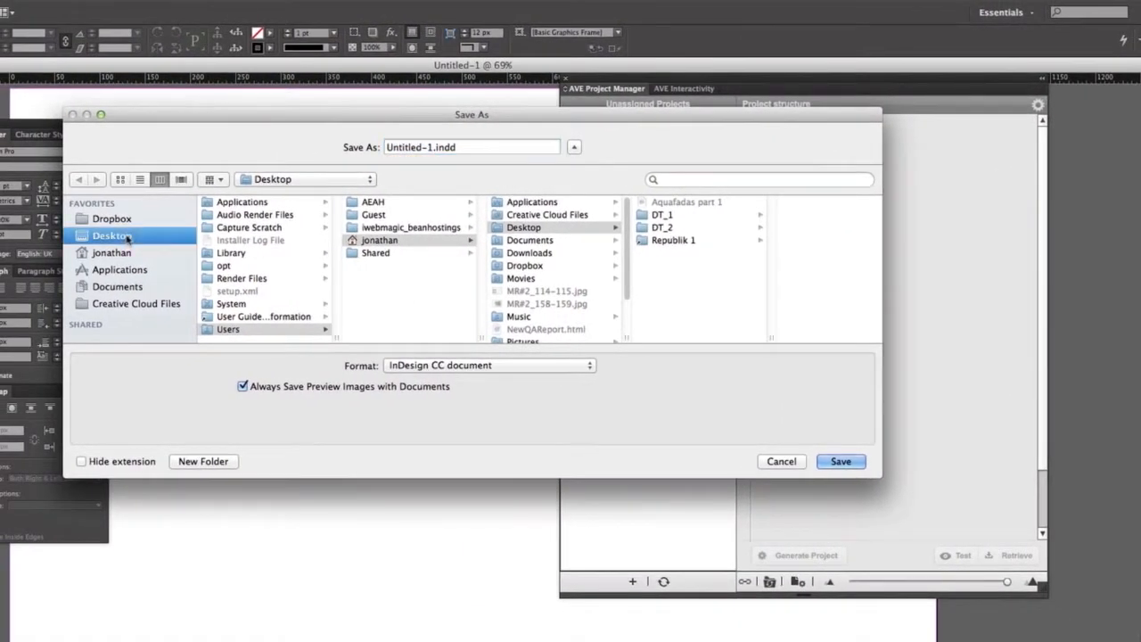
click(842, 462)
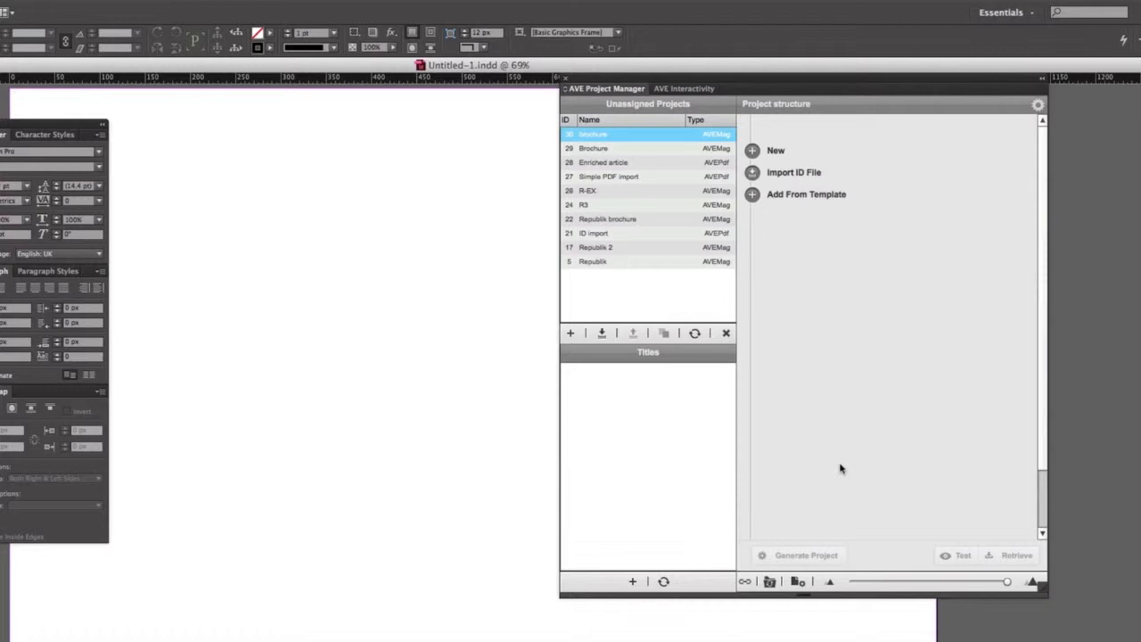
Undock the AVE Interactivity panel from the Project Manager and dock it as a separate floating panel beside it.
key(super+minus)
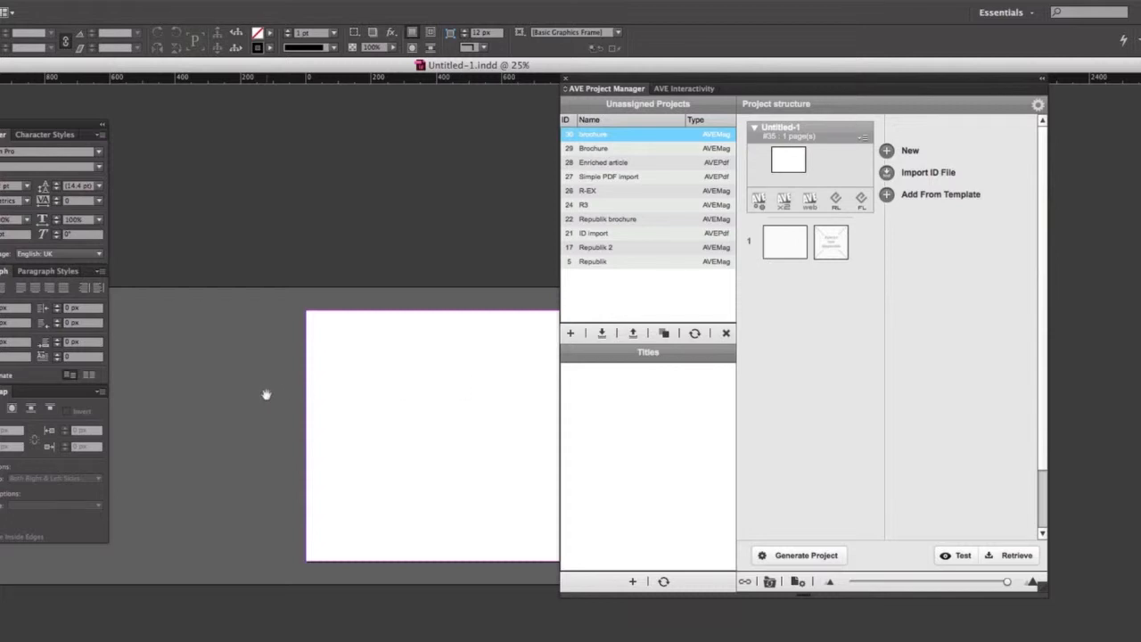
drag(607, 91, 687, 96)
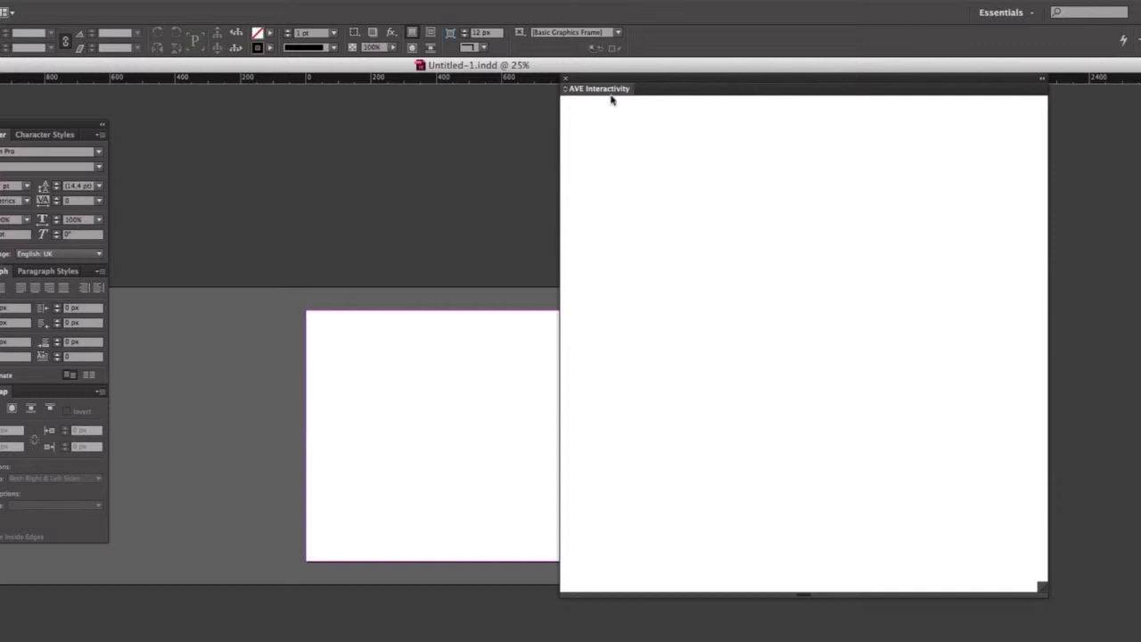
drag(607, 92, 656, 479)
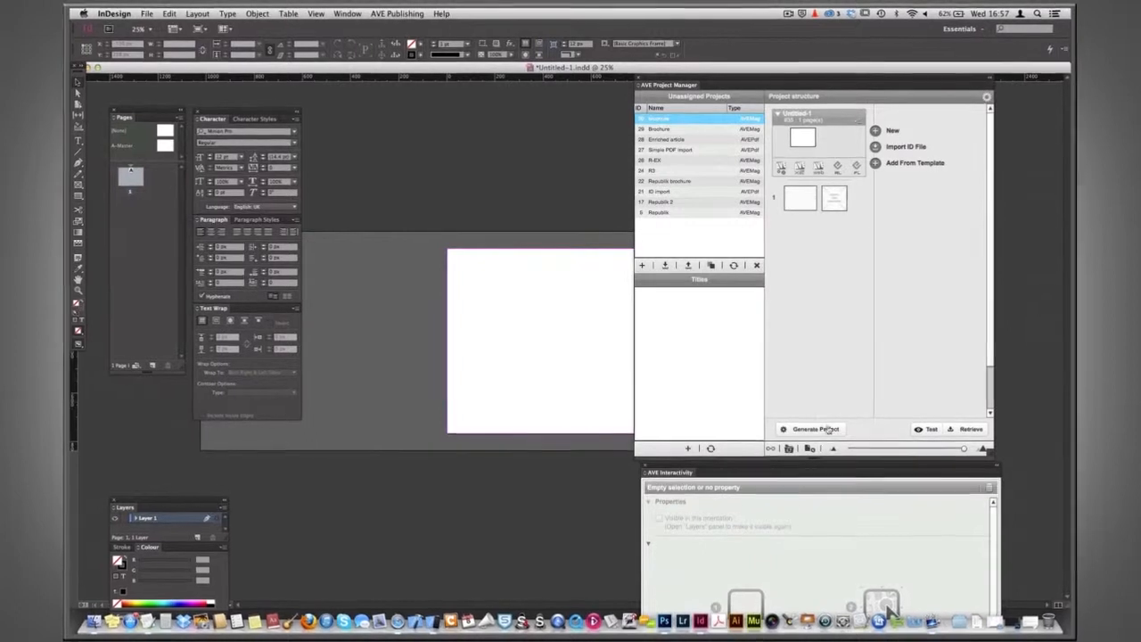
drag(820, 466, 923, 472)
drag(789, 86, 873, 95)
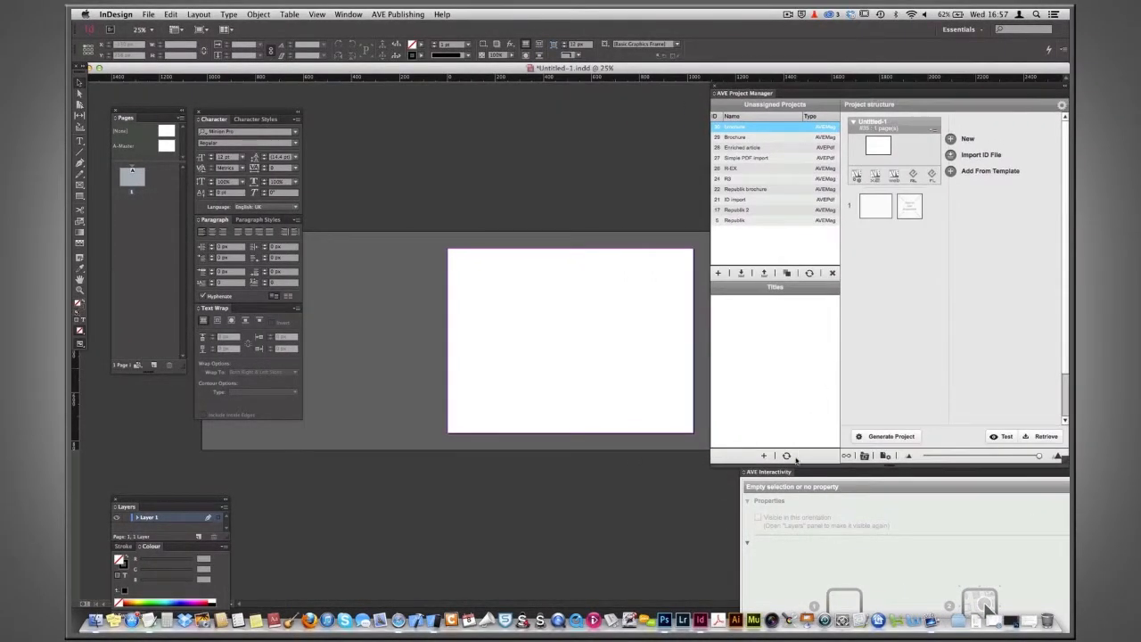
drag(781, 472, 735, 172)
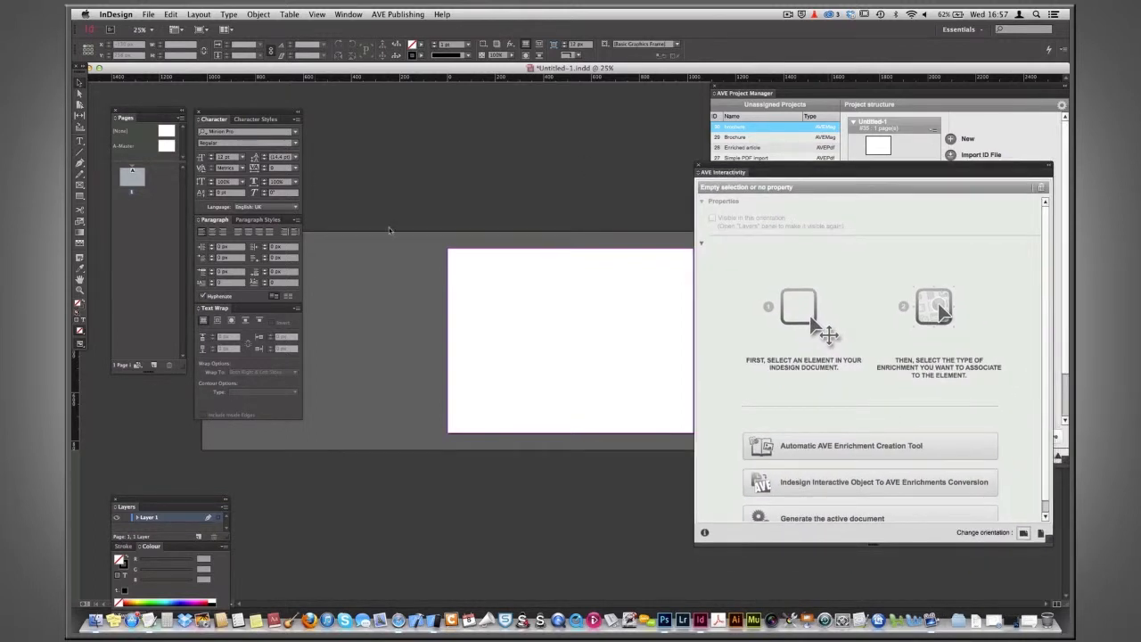
Switch the document's layout to vertical orientation and bring the Project Manager panel forward.
key(super+equal)
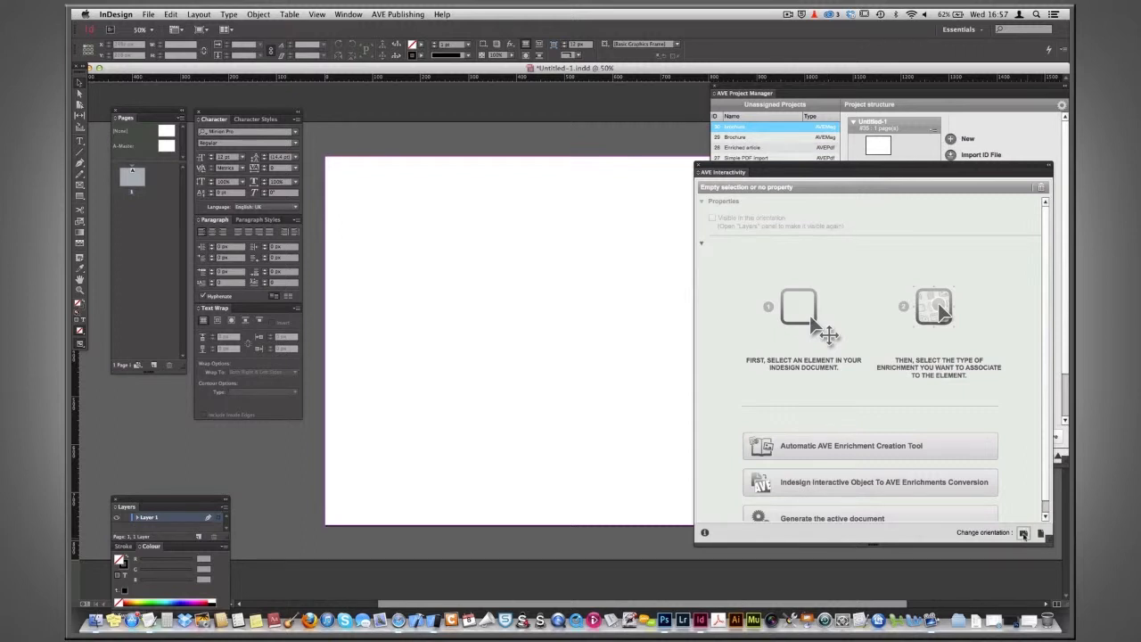
key(super+minus)
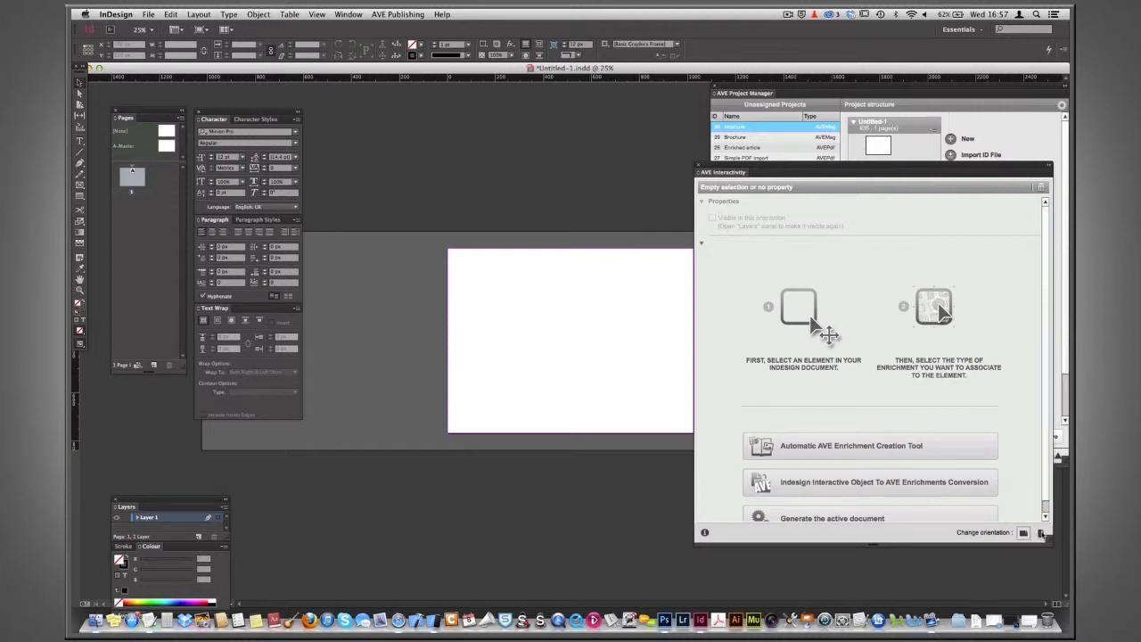
click(1041, 533)
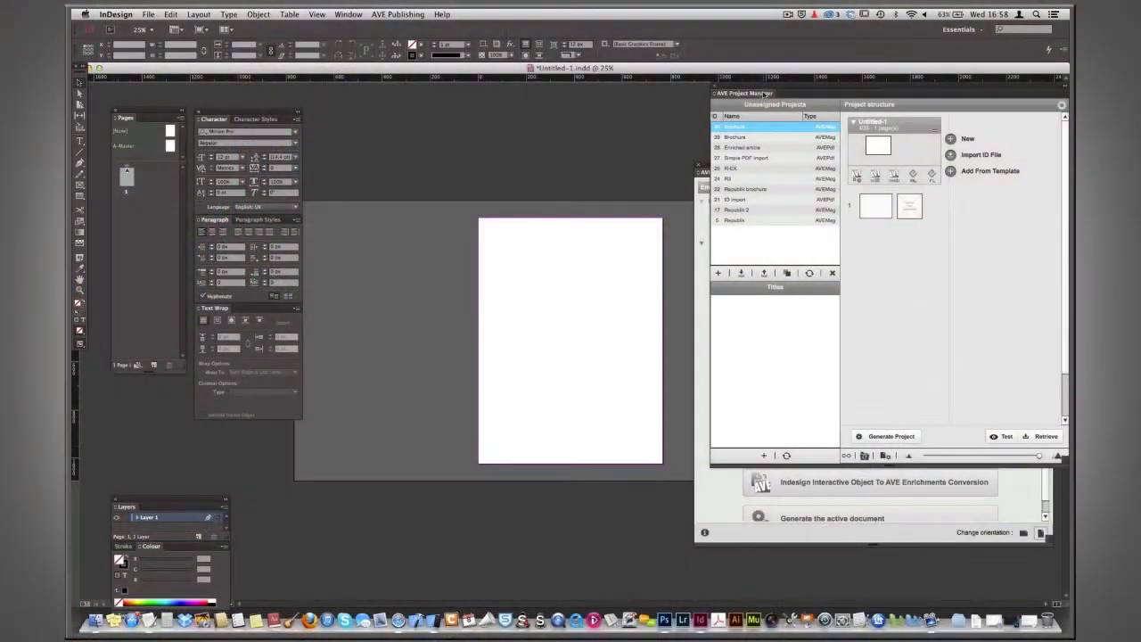
drag(786, 89, 778, 100)
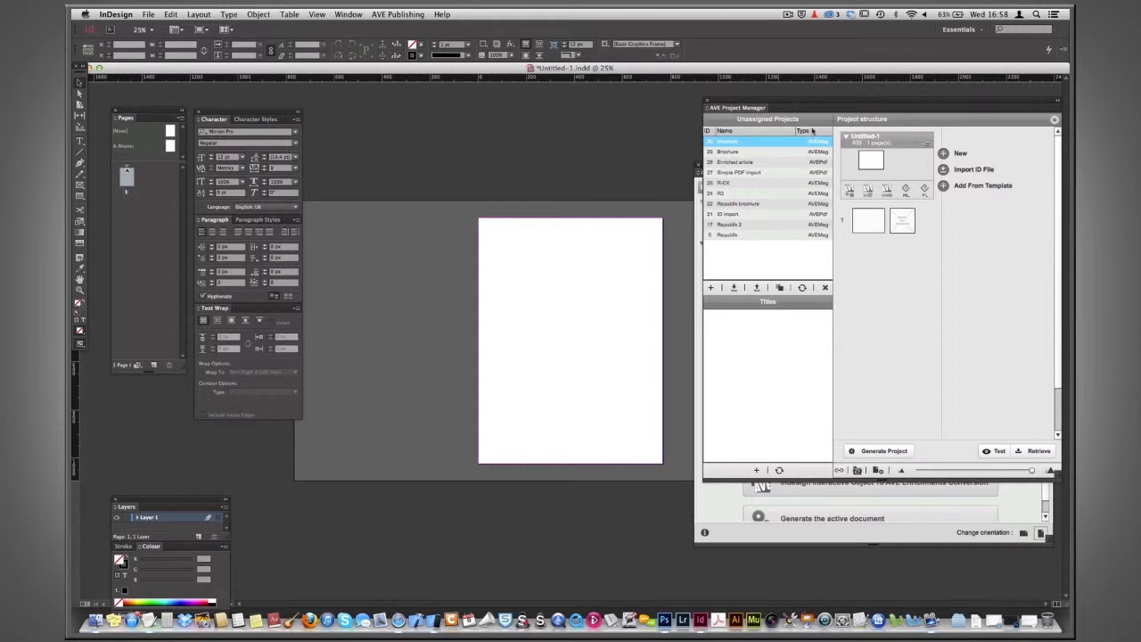
Draw a rectangle frame covering the entire vertical page.
key(super+equal)
key(super+minus)
key(super+equal)
drag(491, 262, 419, 254)
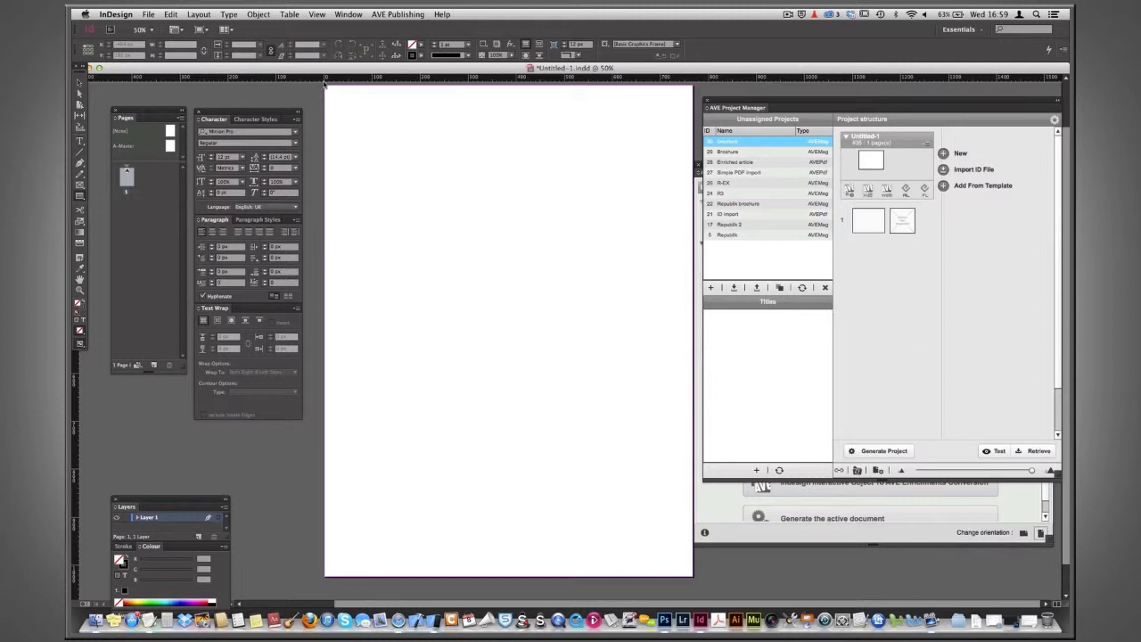
drag(324, 85, 696, 578)
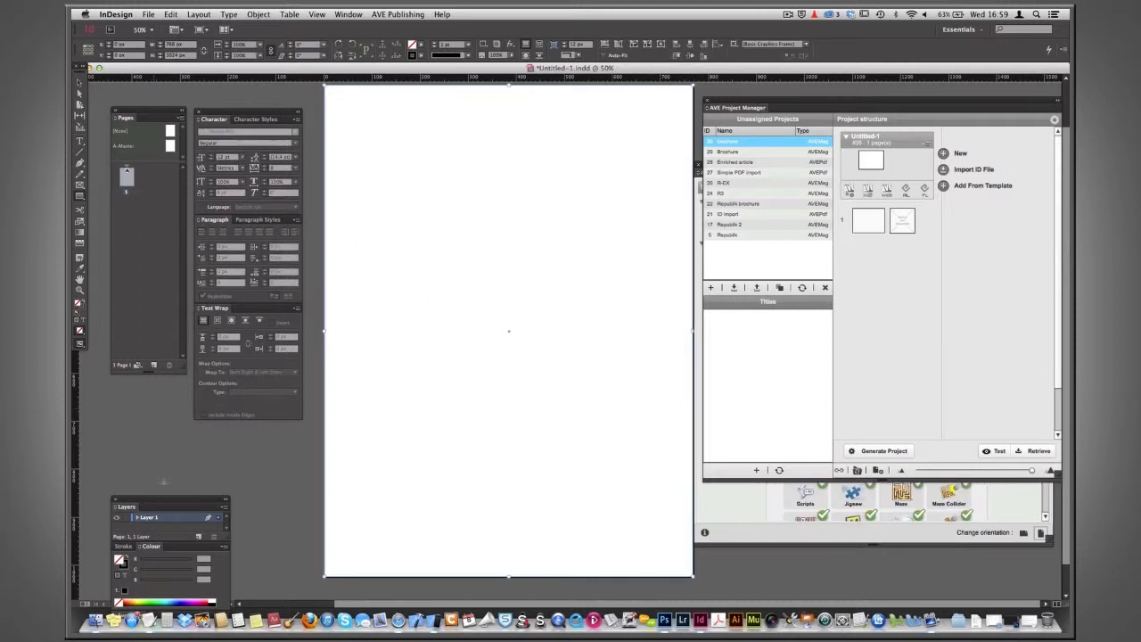
Fill the page rectangle with Black at a 70% tint and set its stroke to None.
drag(161, 501, 150, 234)
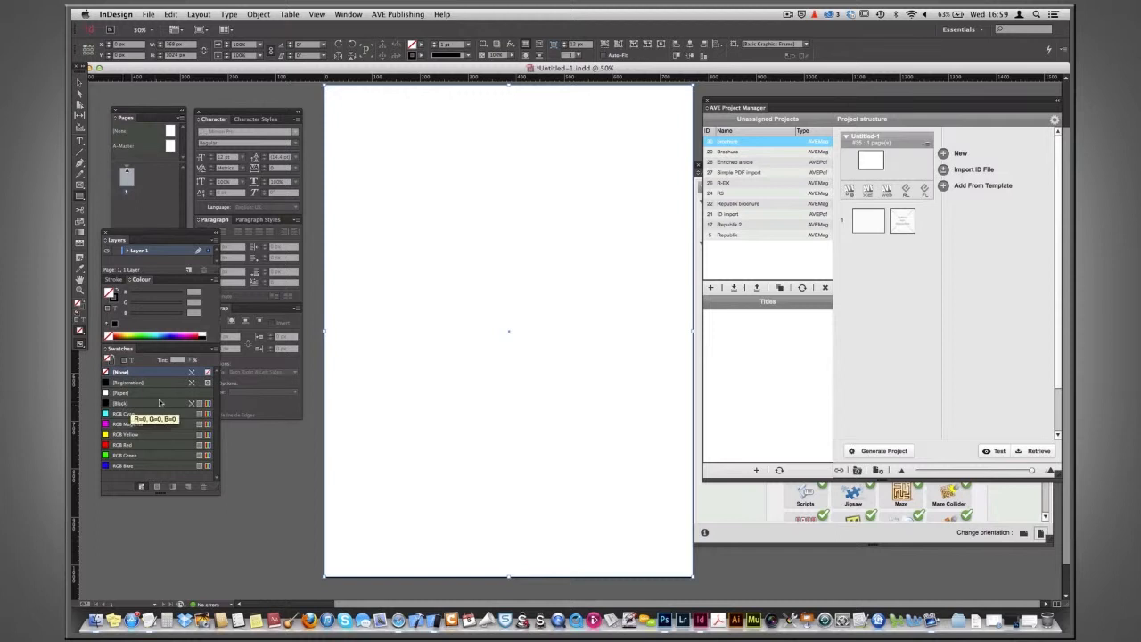
click(119, 403)
click(179, 359)
text(70)
key(Return)
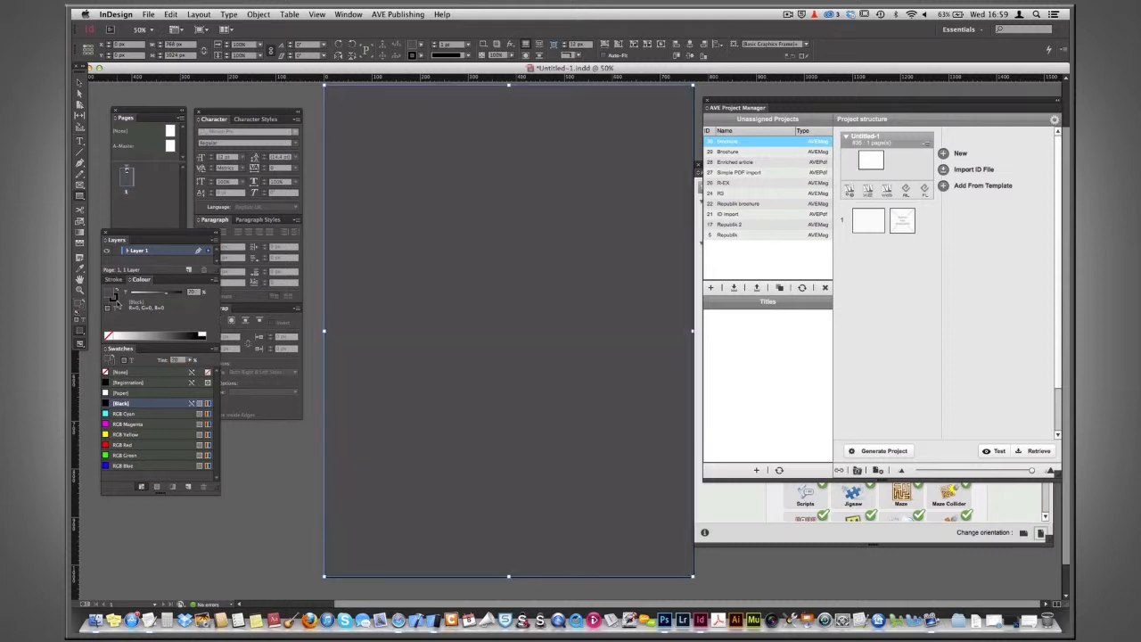
click(106, 372)
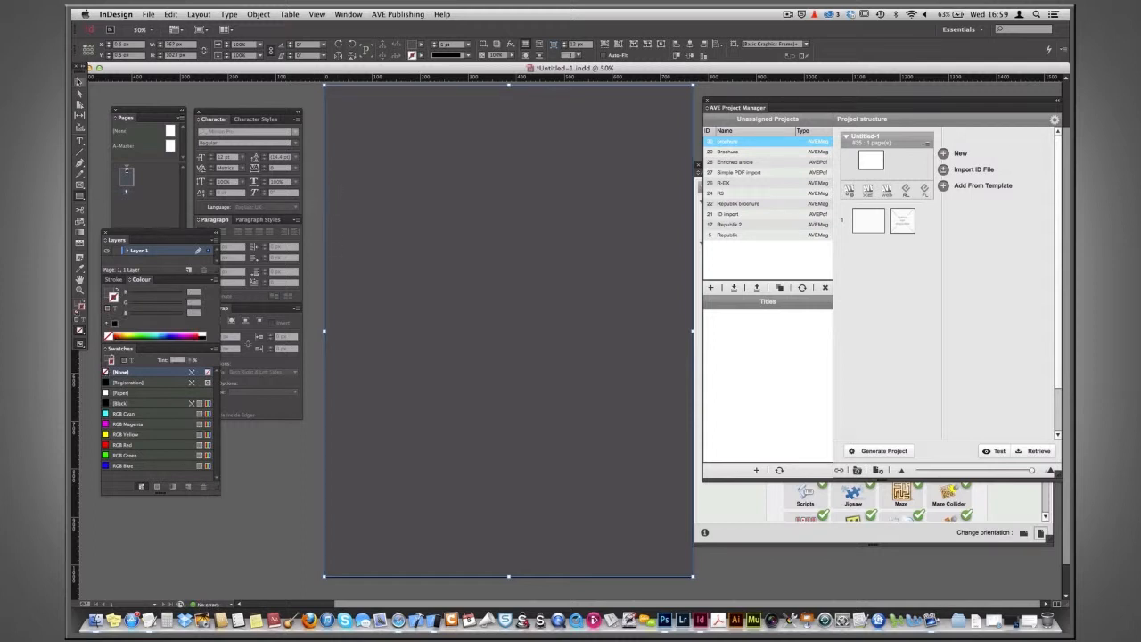
Deselect the rectangle and switch the document to horizontal orientation.
click(311, 174)
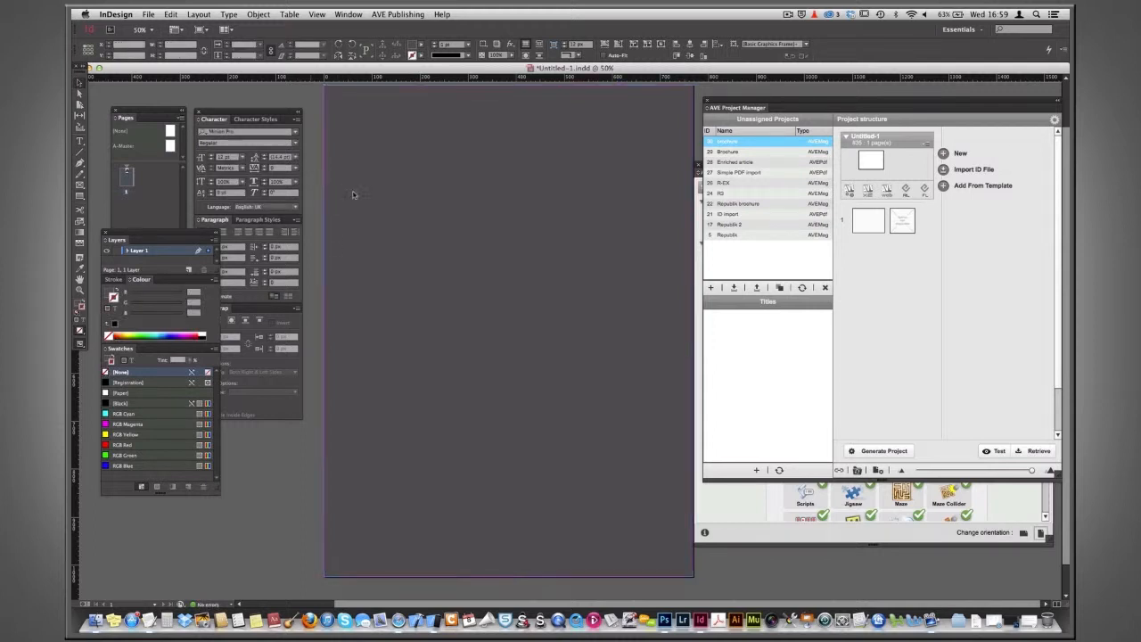
key(super+minus)
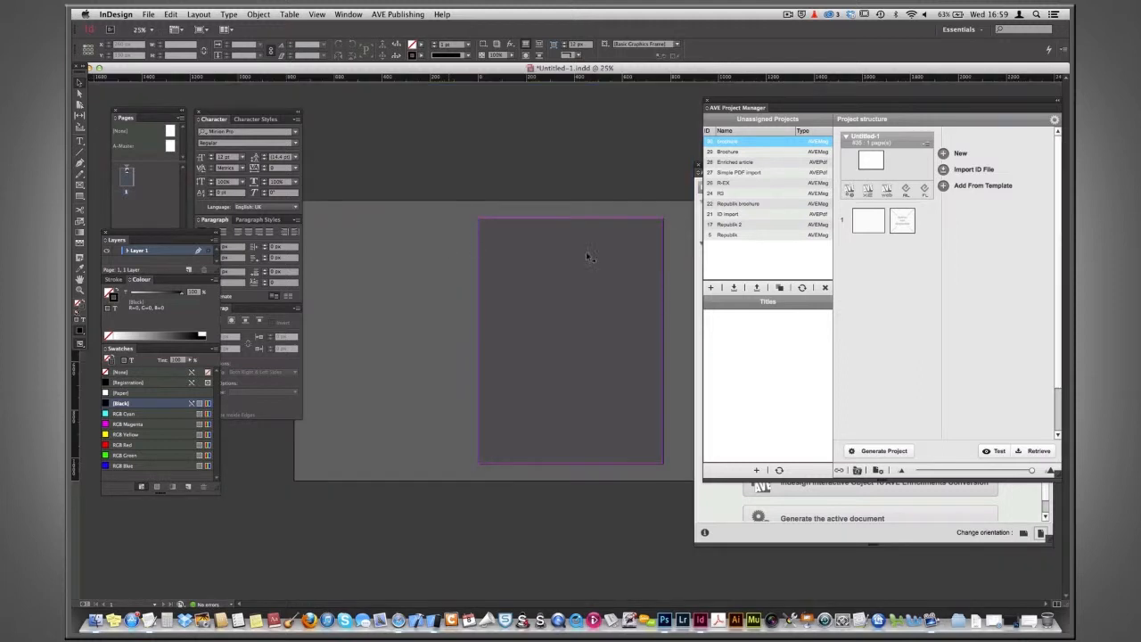
click(1023, 533)
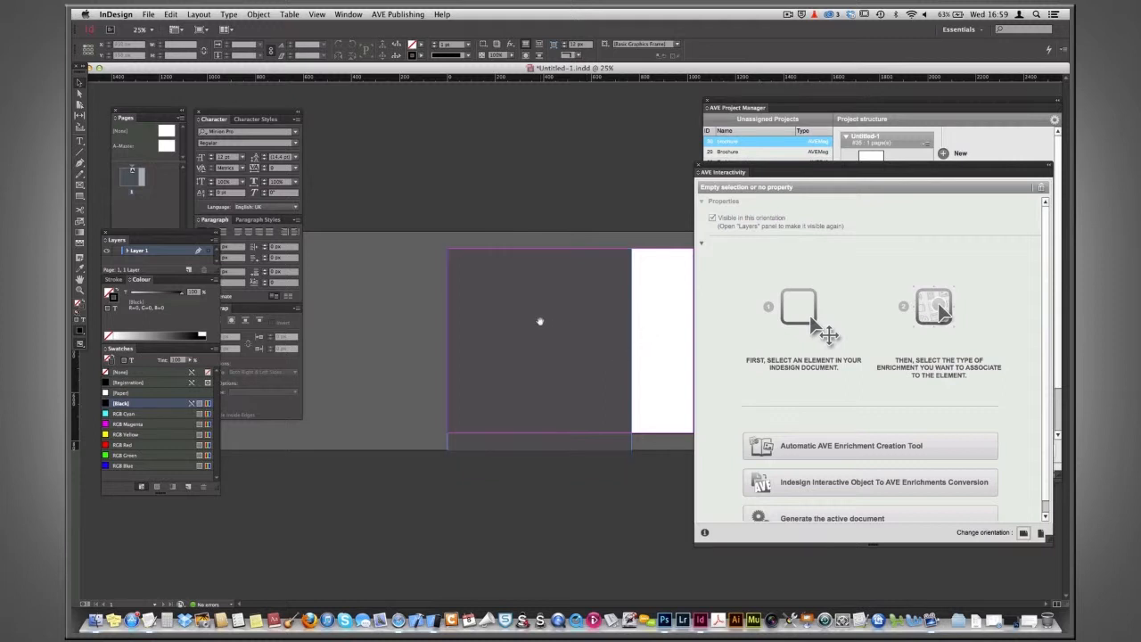
Select the background rectangle in the horizontal layout and set its width to 1024 and height to 768 px.
key(super+equal)
scroll(538, 300, right, 3)
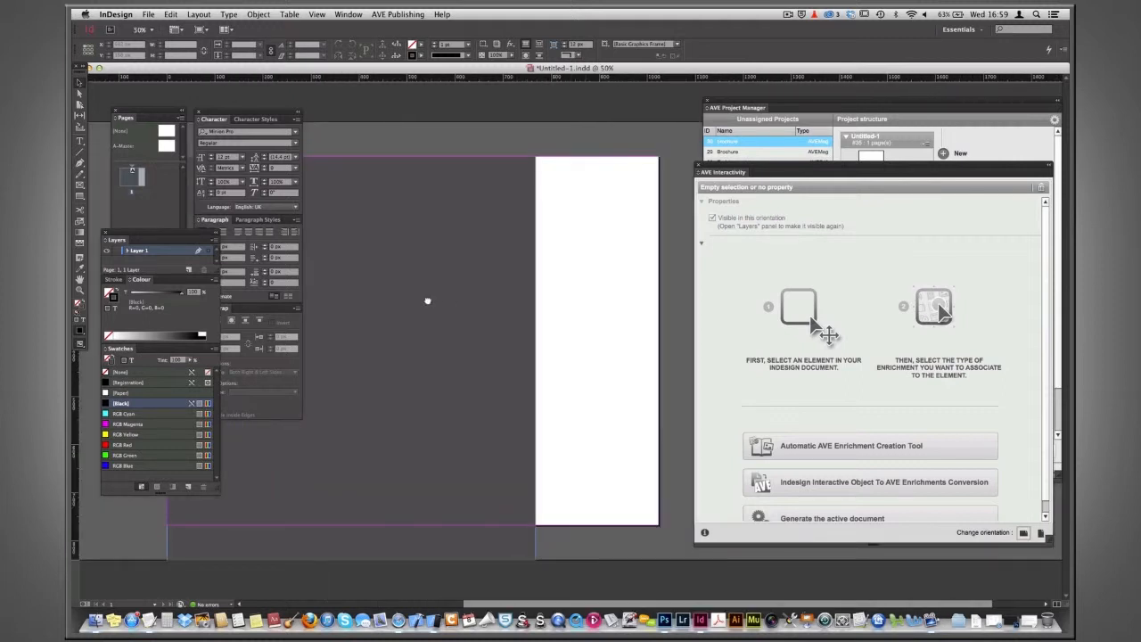
drag(459, 294, 519, 299)
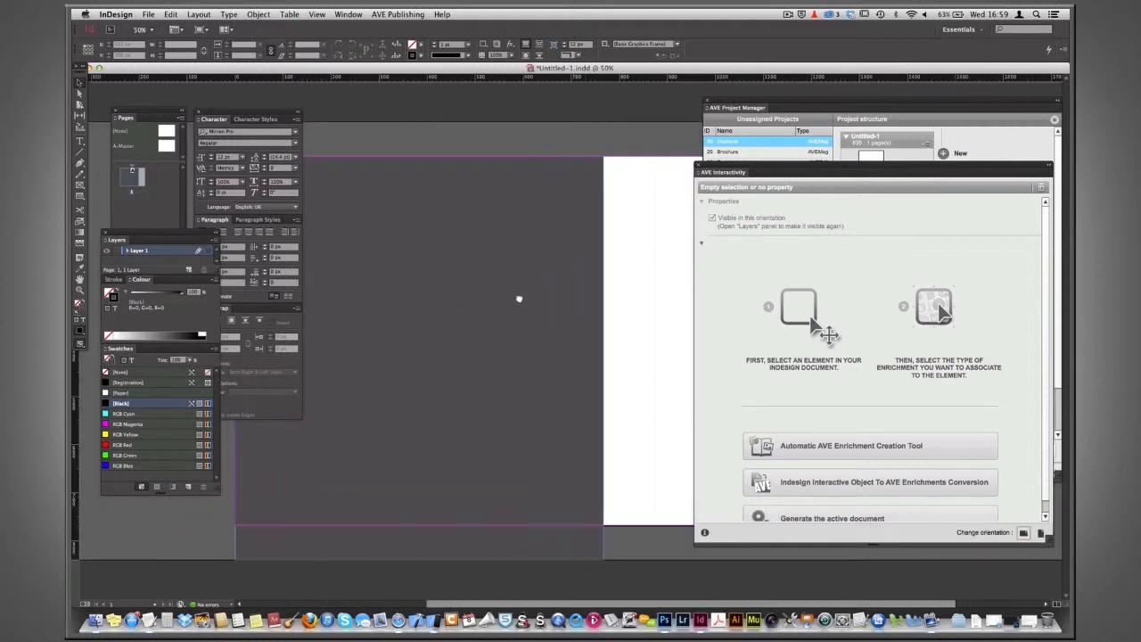
click(491, 247)
click(172, 45)
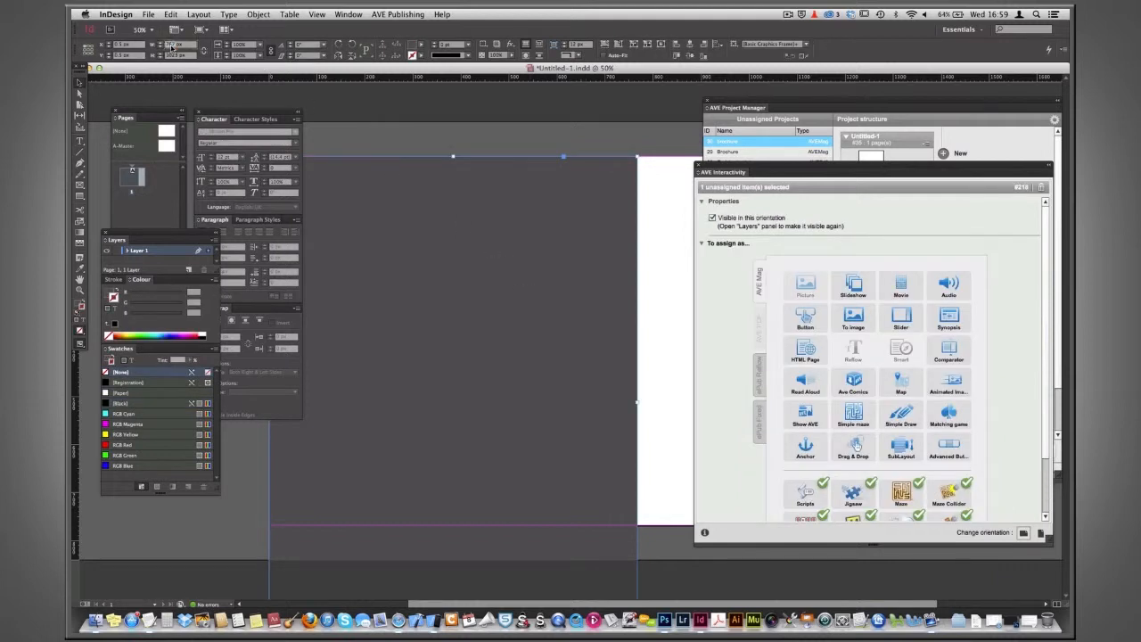
text(1024)
key(Return)
text(768)
key(Return)
key(super+minus)
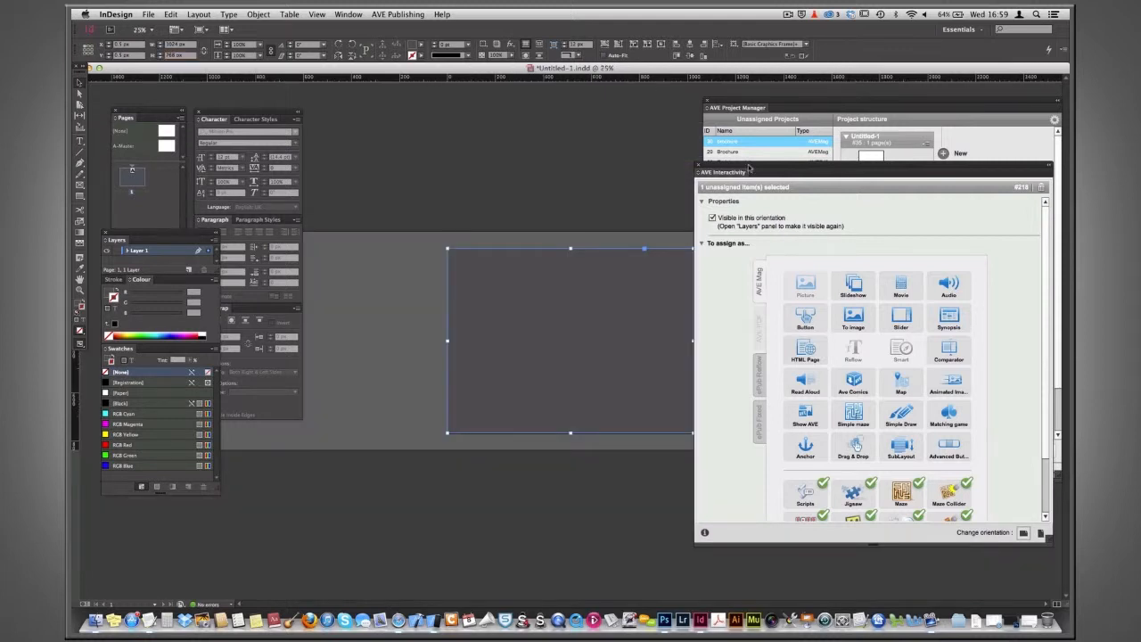
Reposition the AVE Interactivity panel and switch the document back to vertical orientation.
drag(748, 168, 788, 169)
drag(591, 321, 577, 276)
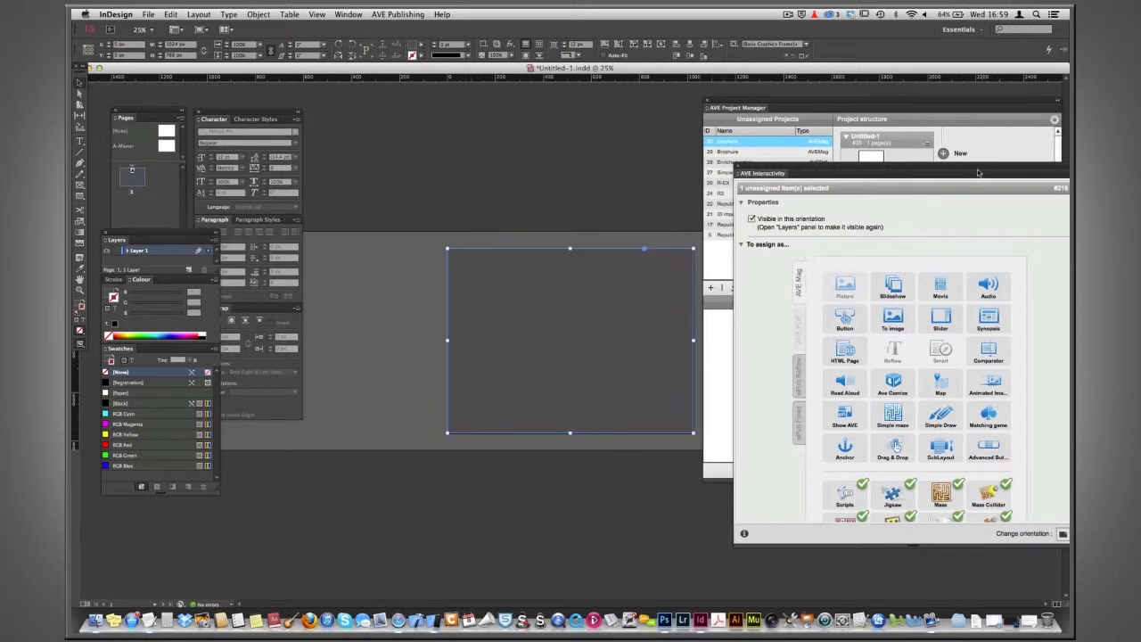
drag(960, 167, 941, 147)
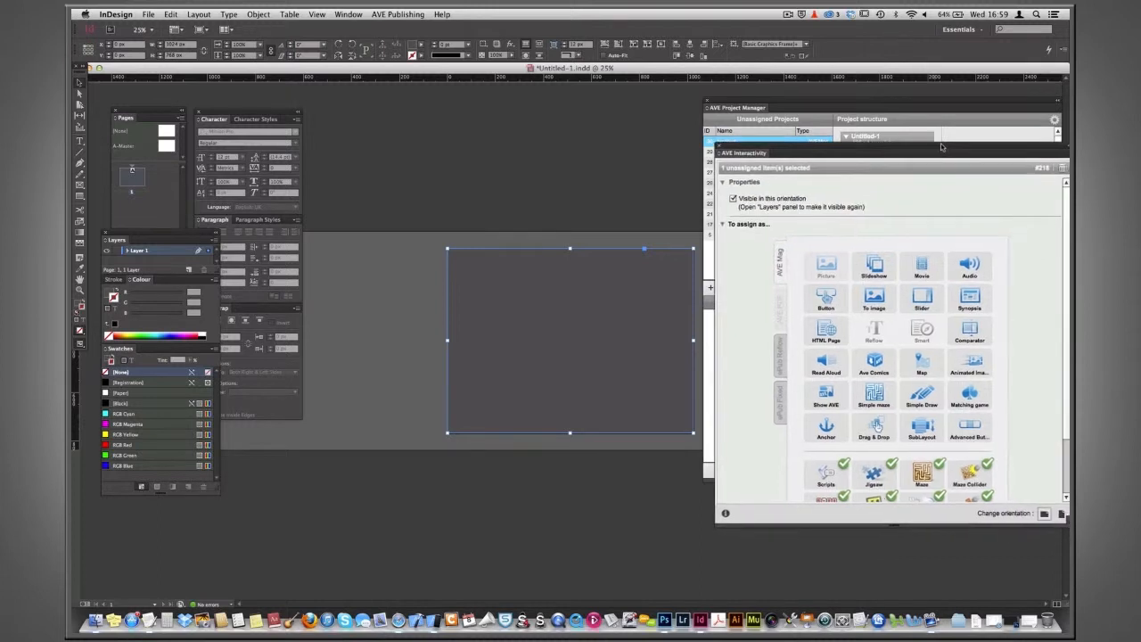
click(1061, 515)
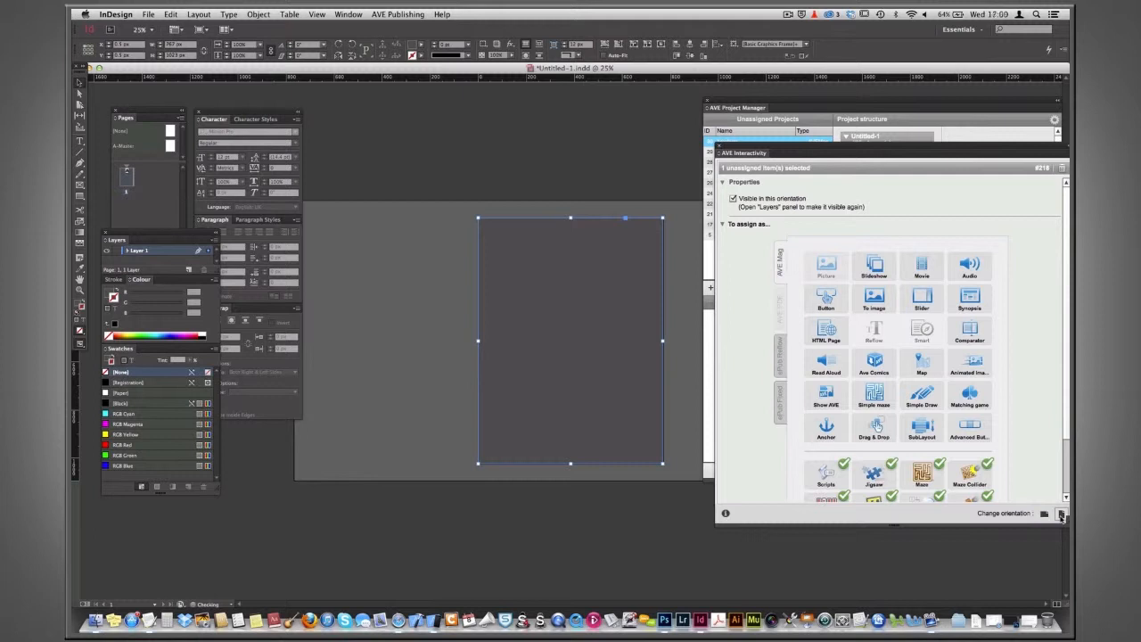
Deselect everything and hide frame edges.
click(412, 329)
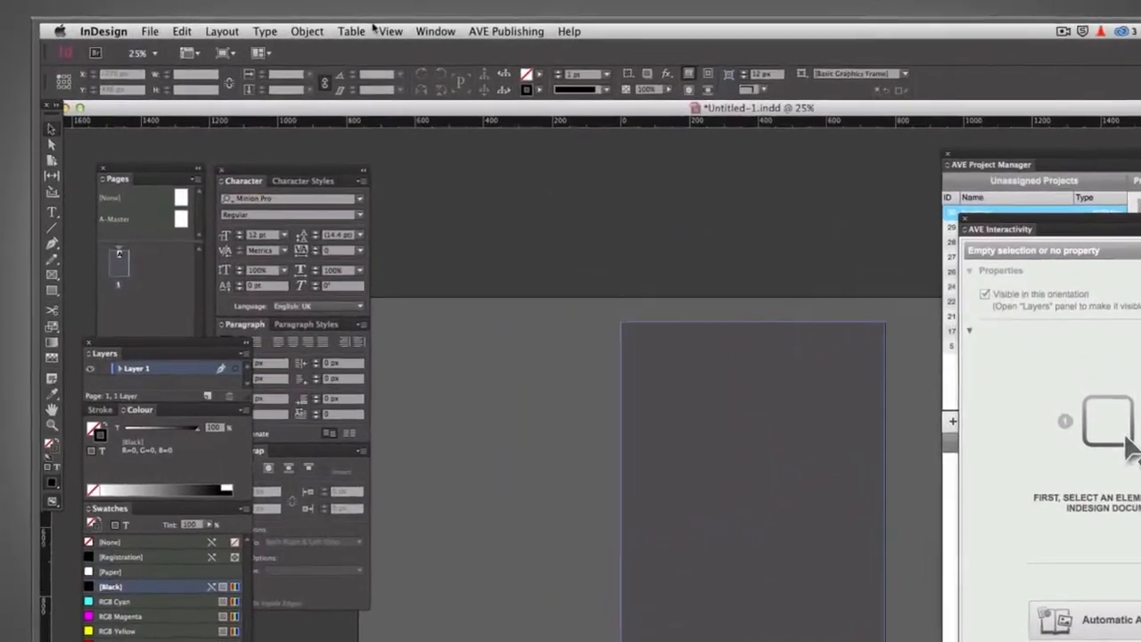
click(316, 14)
mouse_move(494, 363)
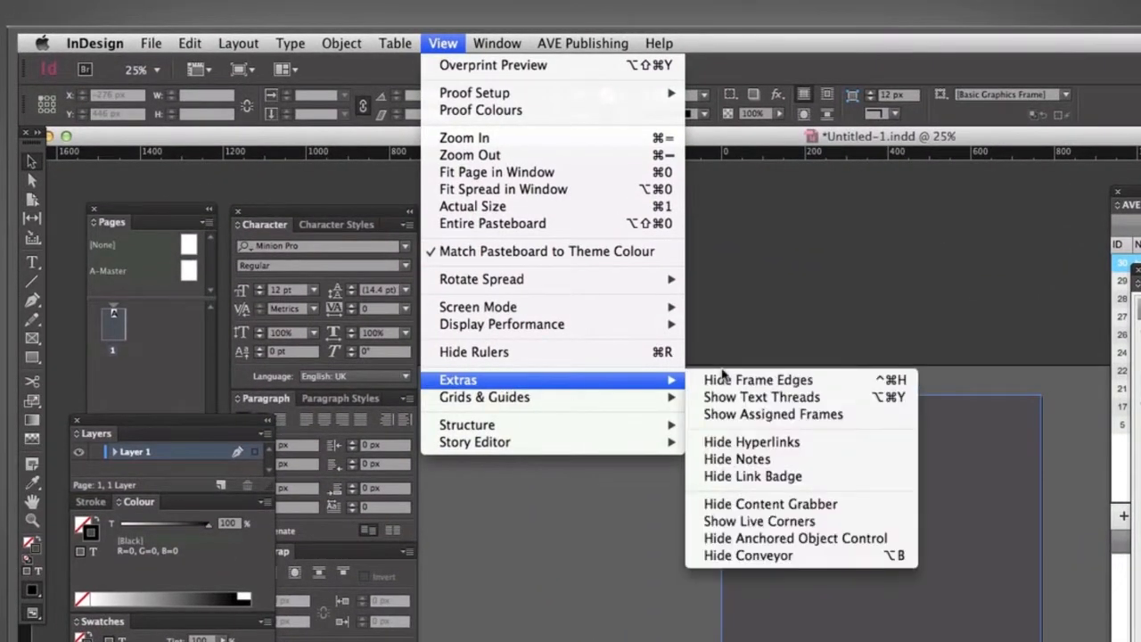
click(722, 381)
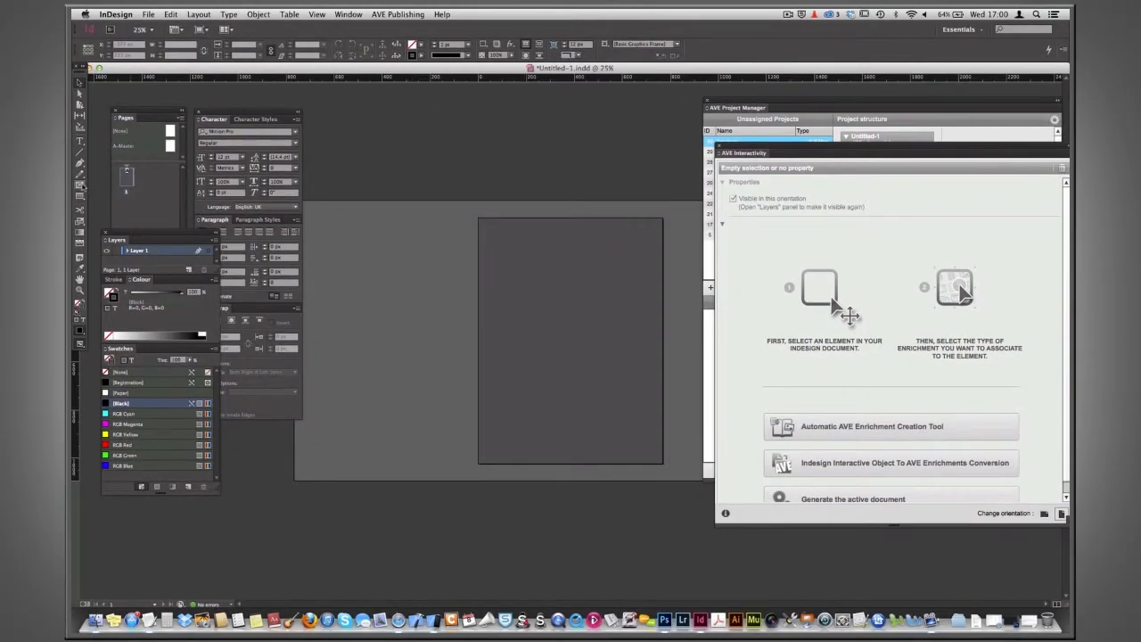
Draw a frame in the upper page area, place republik_logo_sq.jpg into it, and resize the frame to fit the logo.
drag(514, 261, 607, 376)
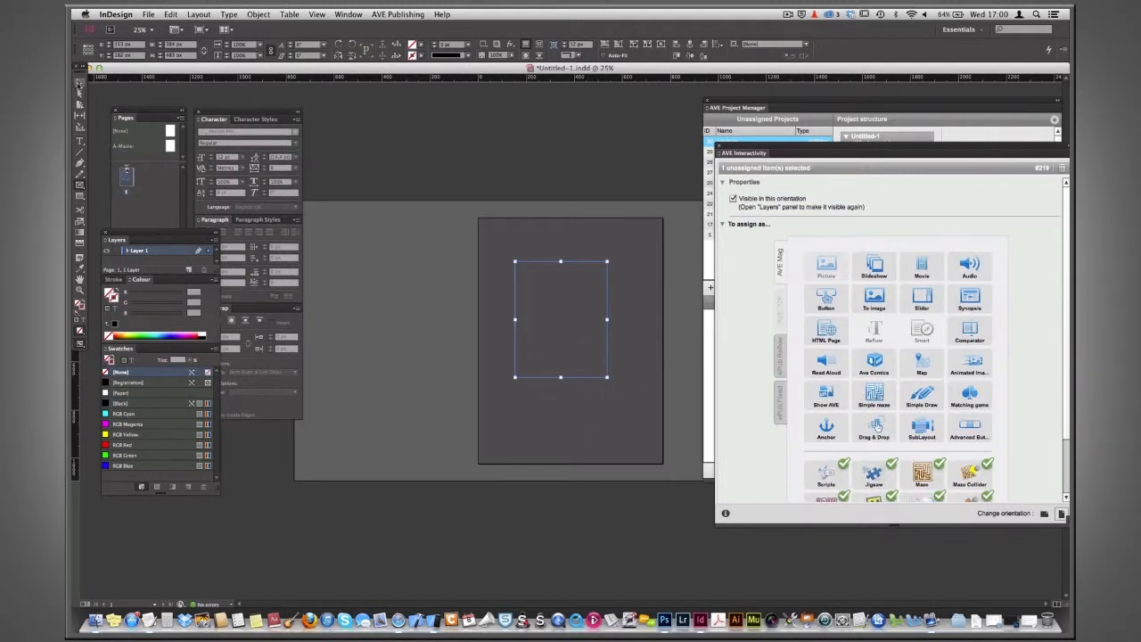
key(super+d)
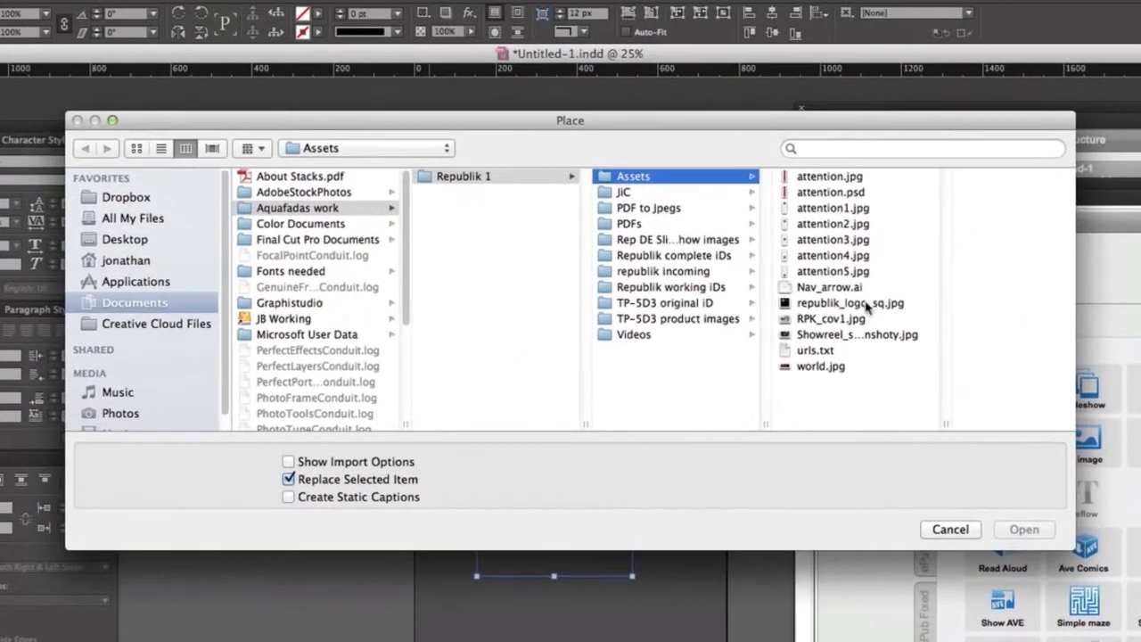
click(851, 268)
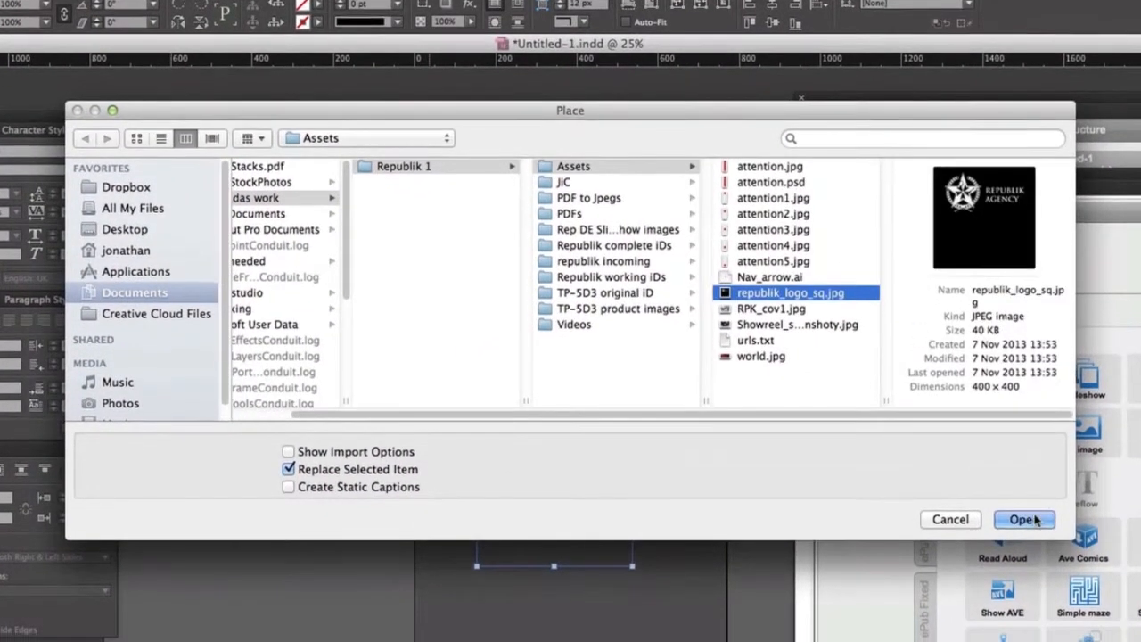
click(1024, 530)
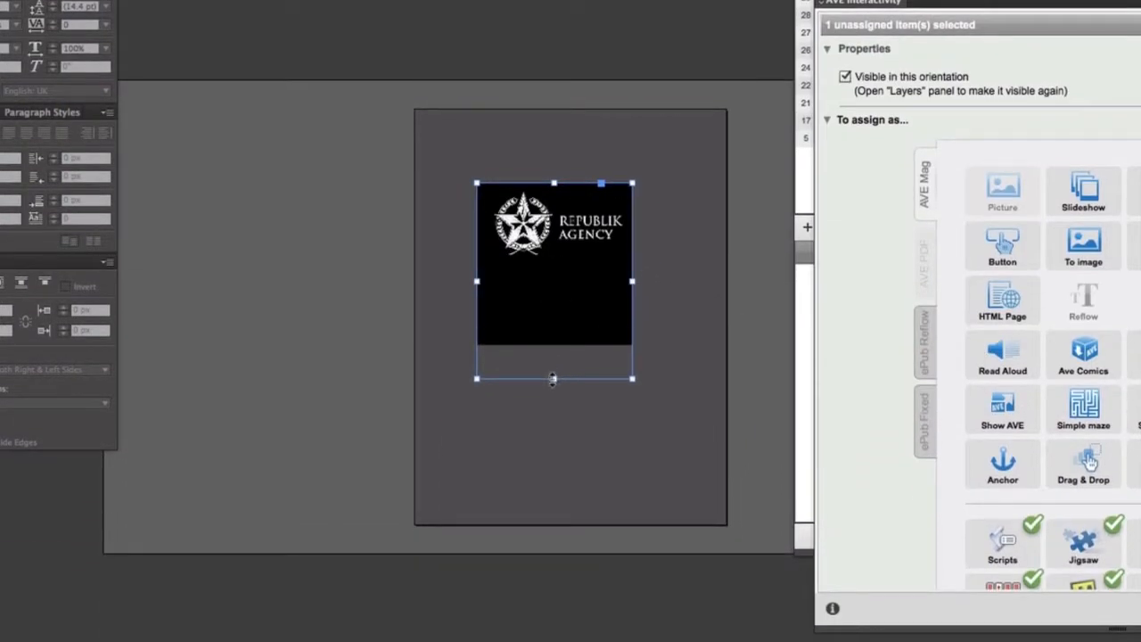
drag(552, 378, 595, 334)
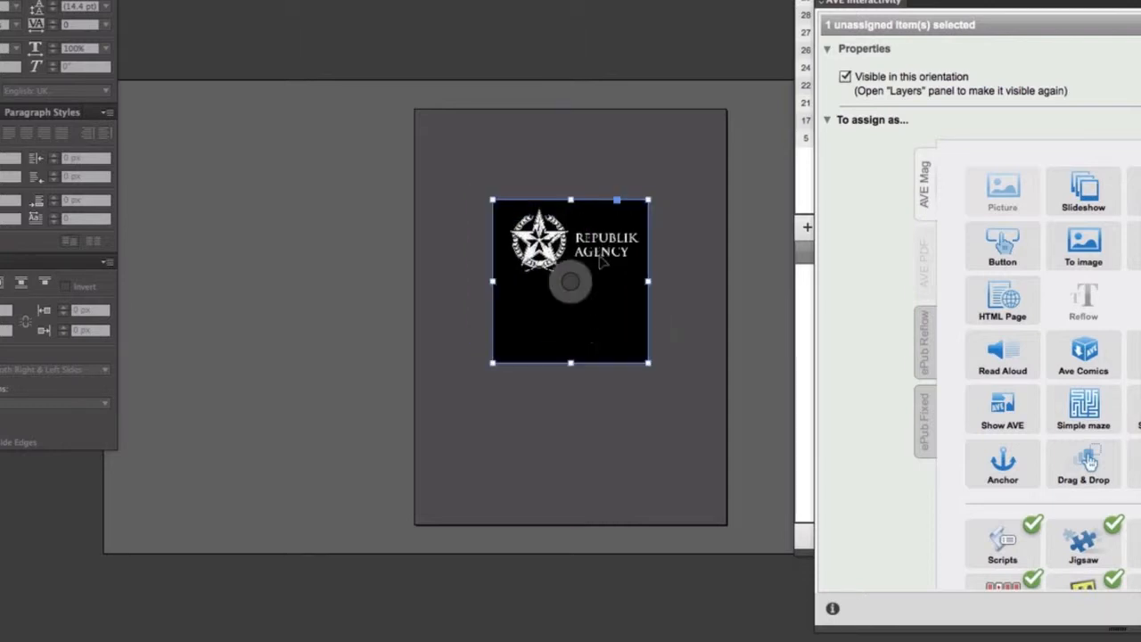
Rearrange the AVE Interactivity and AVE Project Manager panels beside the page.
drag(610, 275, 486, 254)
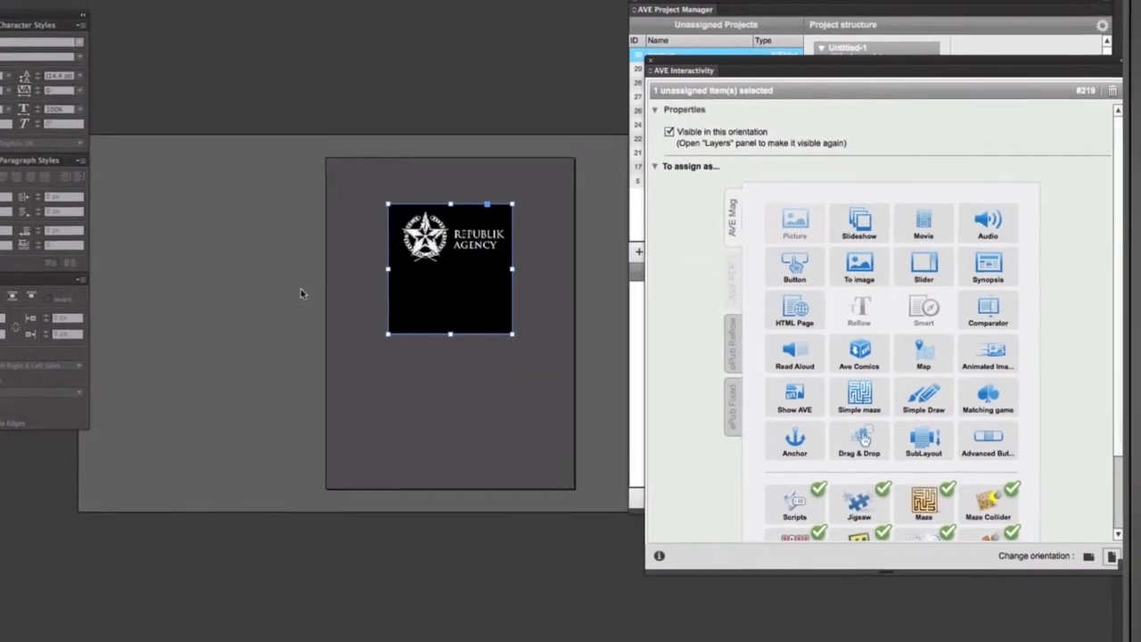
click(289, 294)
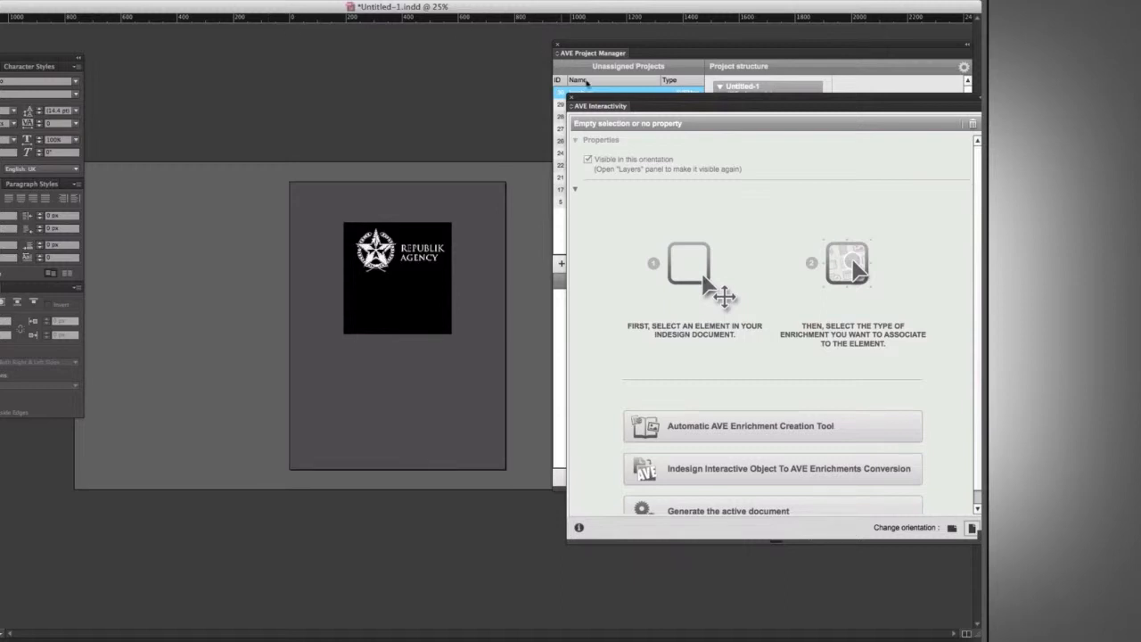
drag(596, 98, 674, 148)
drag(671, 47, 789, 50)
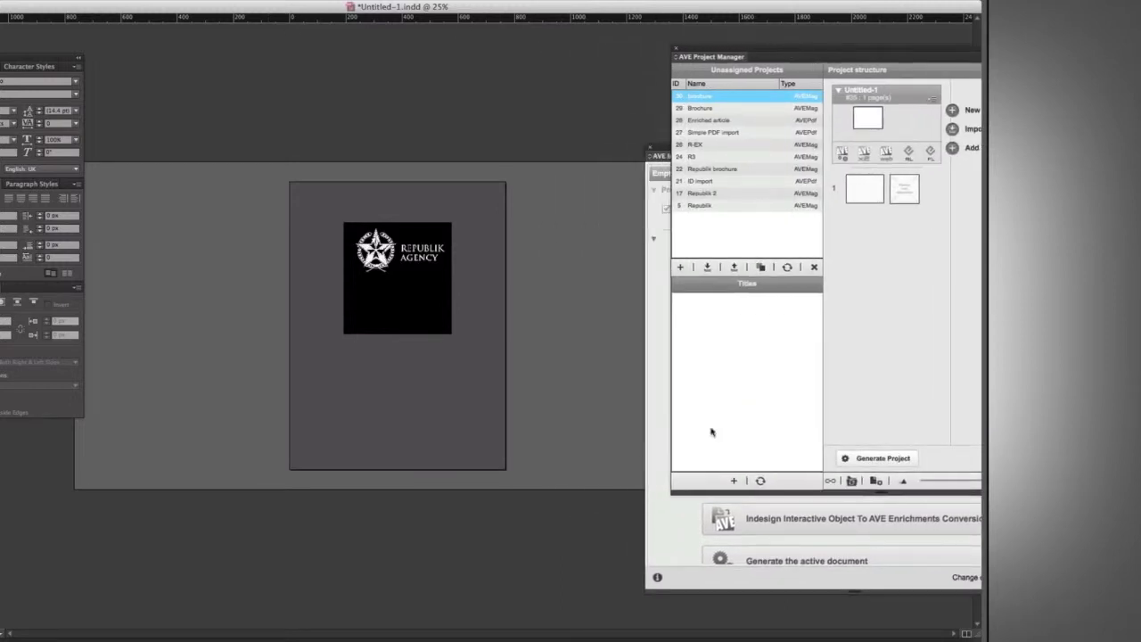
click(661, 485)
drag(726, 149, 701, 126)
key(super+equal)
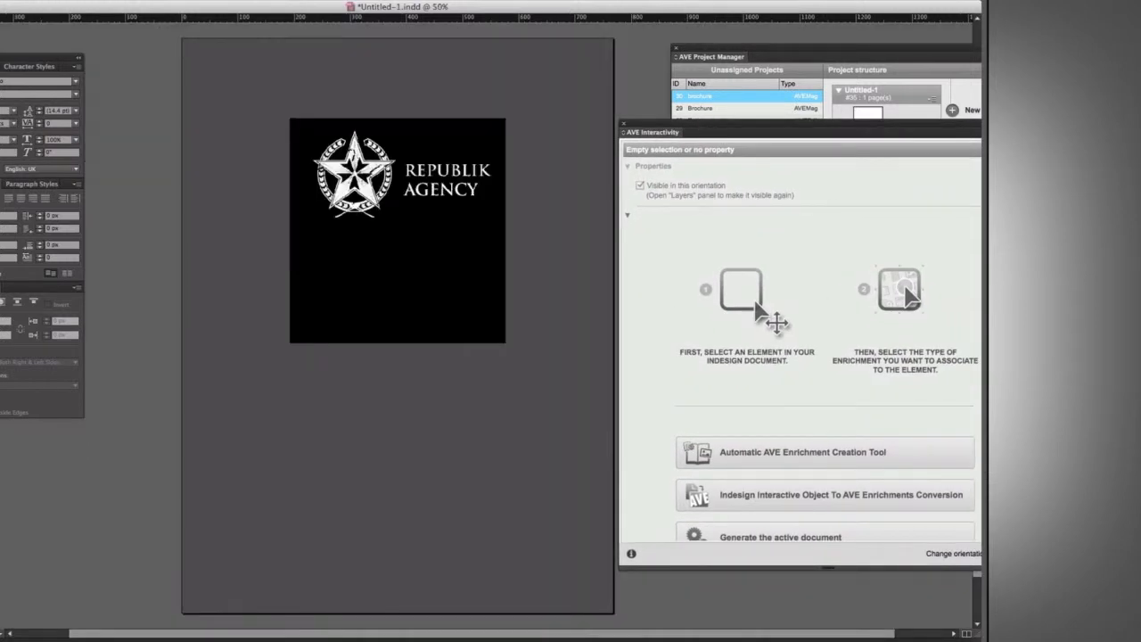
drag(740, 127, 676, 134)
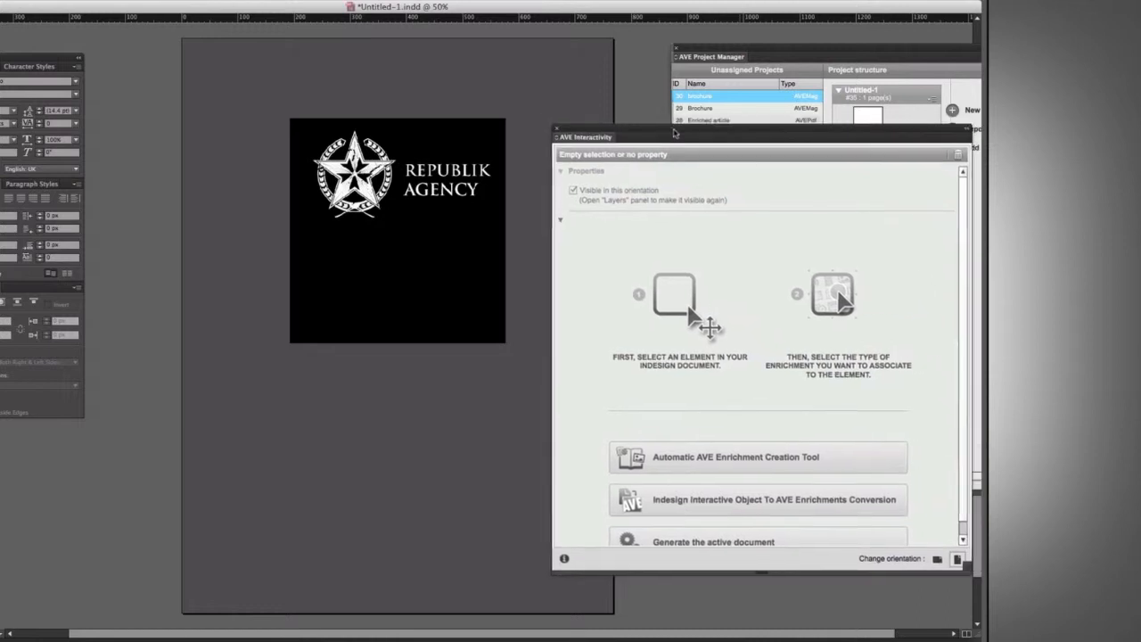
Switch to horizontal orientation and center the logo frame within the horizontal layout.
click(941, 560)
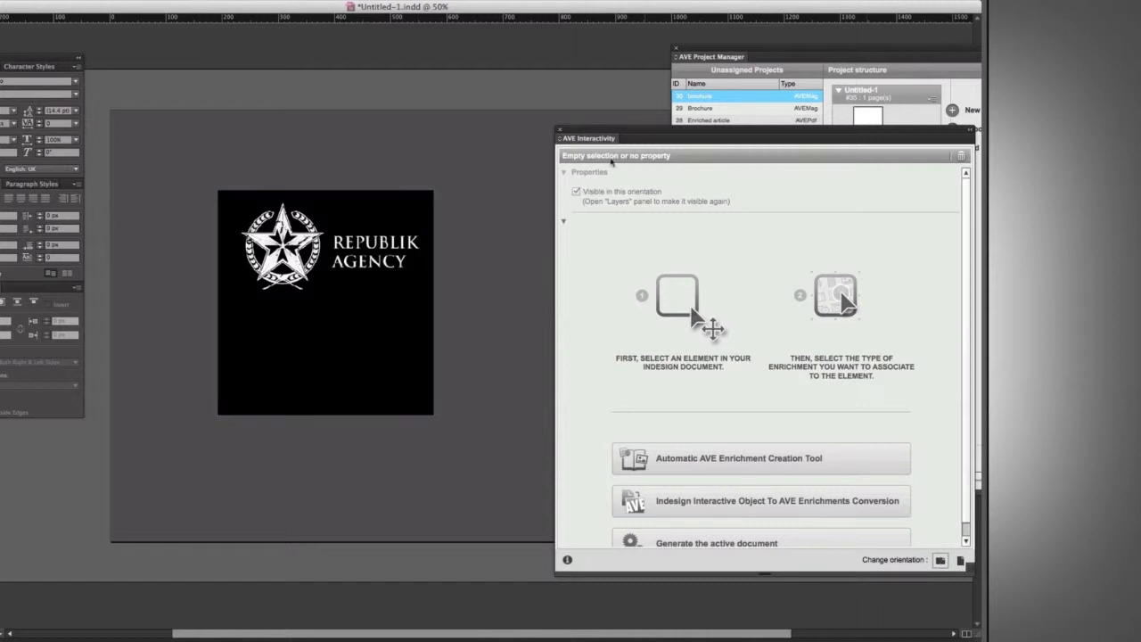
drag(375, 213, 431, 226)
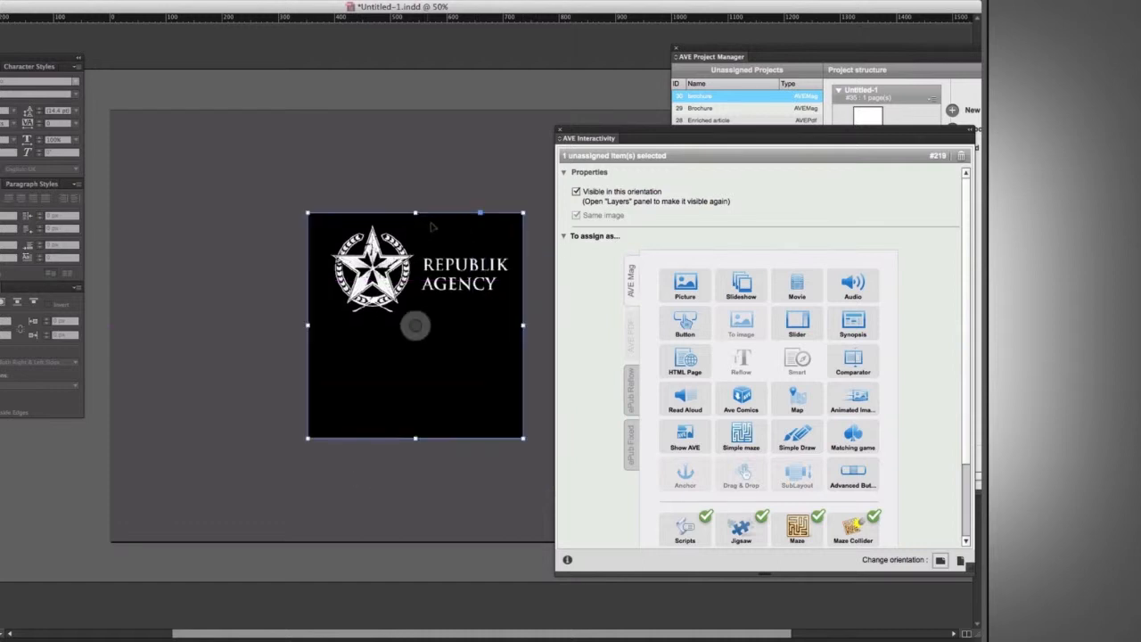
key(super+minus)
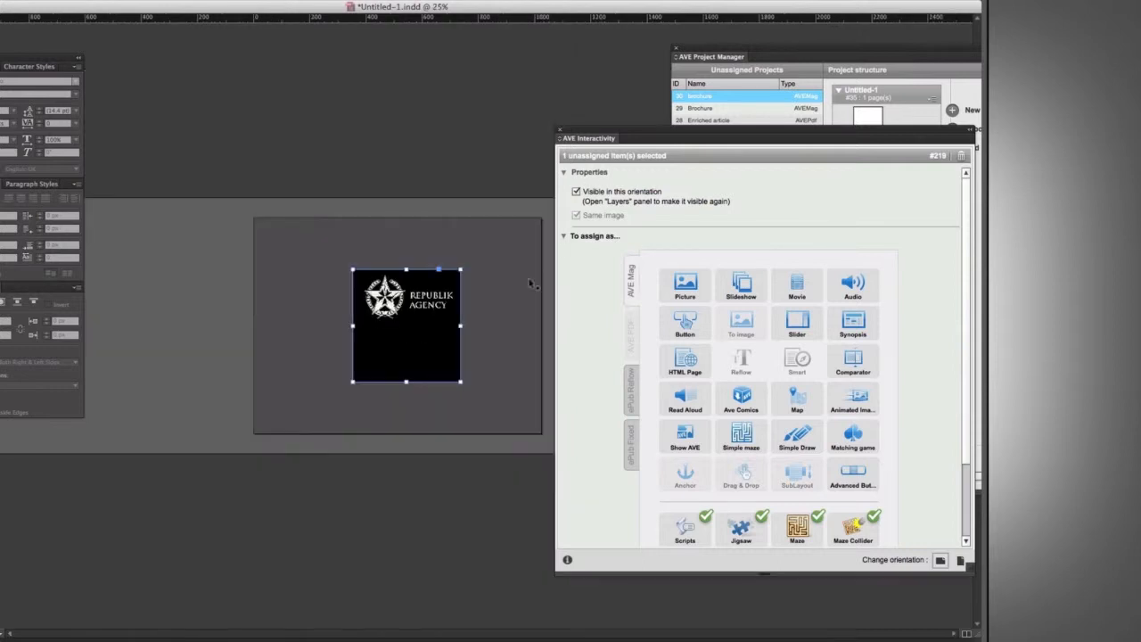
drag(429, 359, 416, 360)
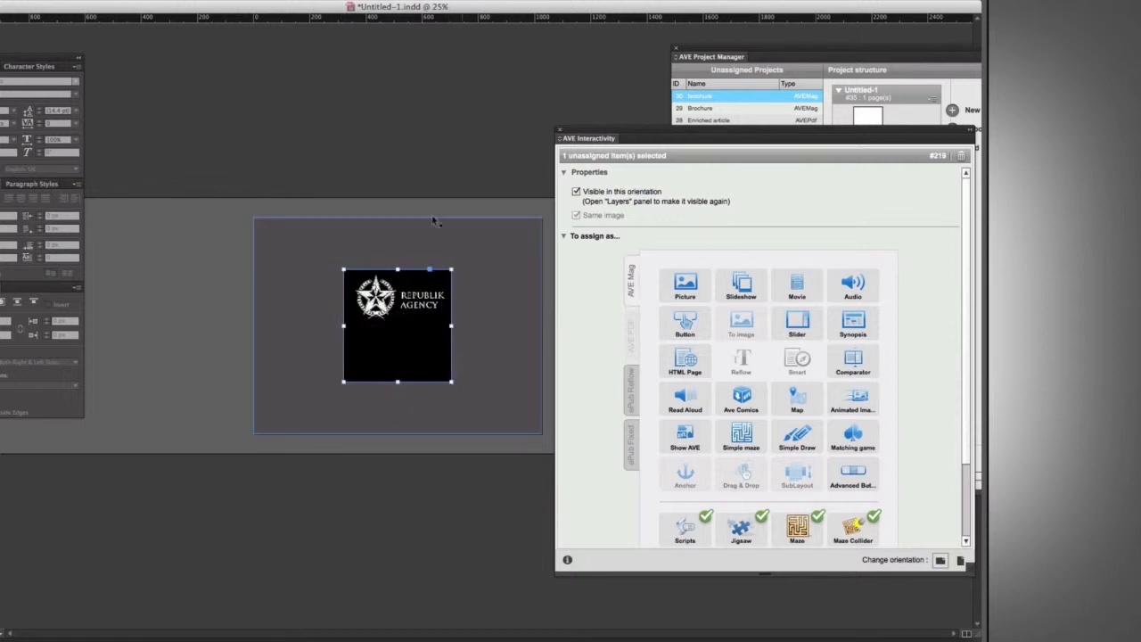
click(200, 281)
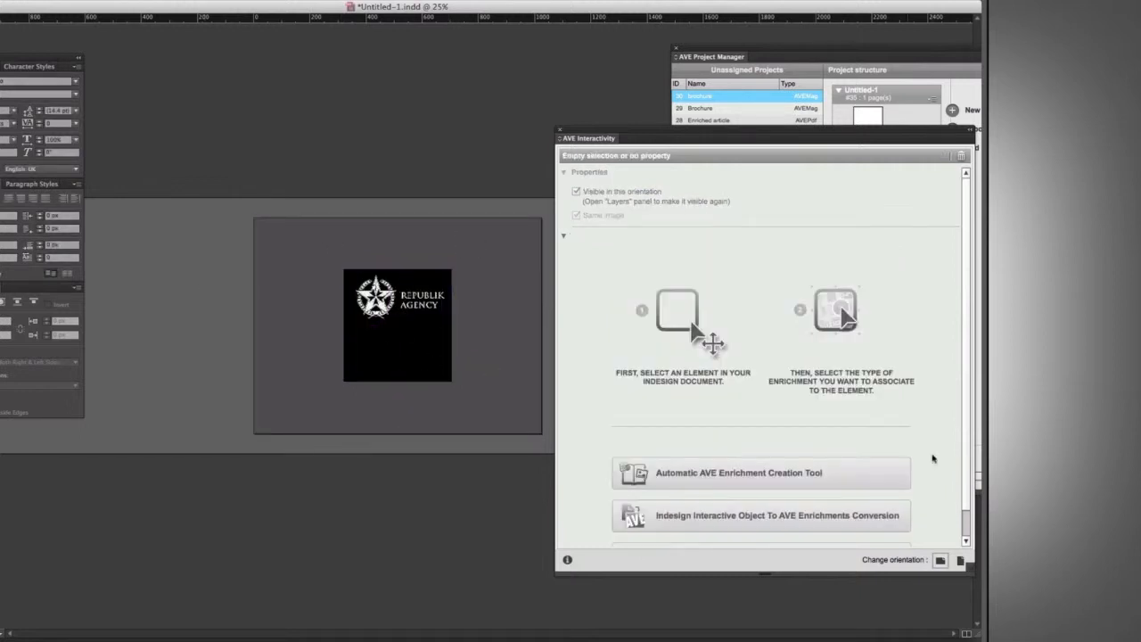
Switch the document back to vertical orientation.
click(961, 560)
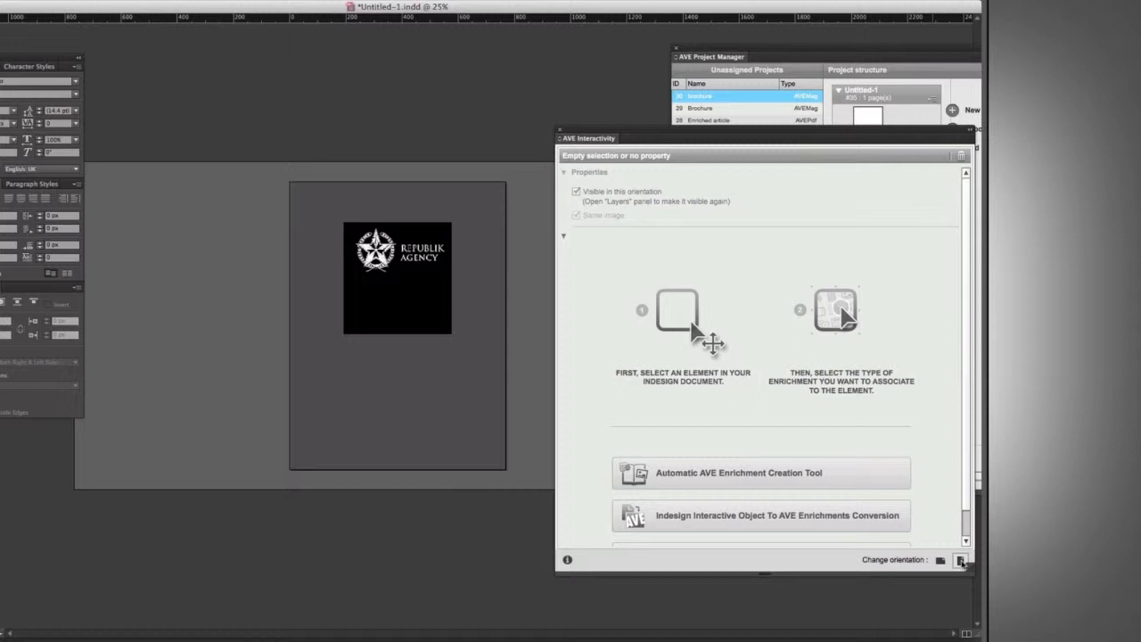
key(super+equal)
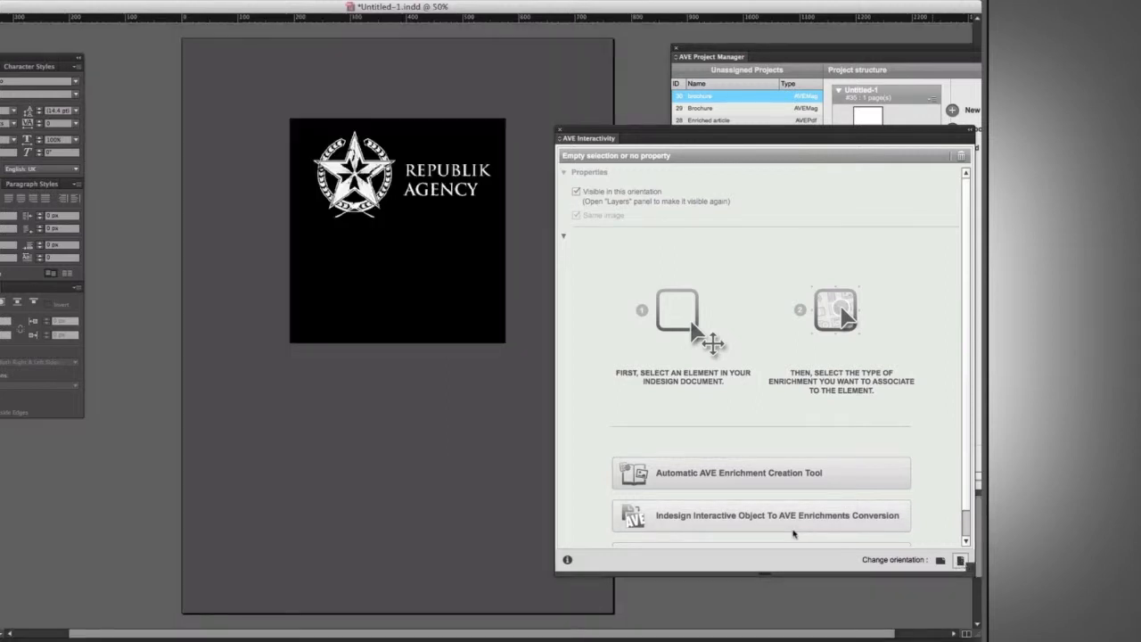
drag(427, 275, 391, 346)
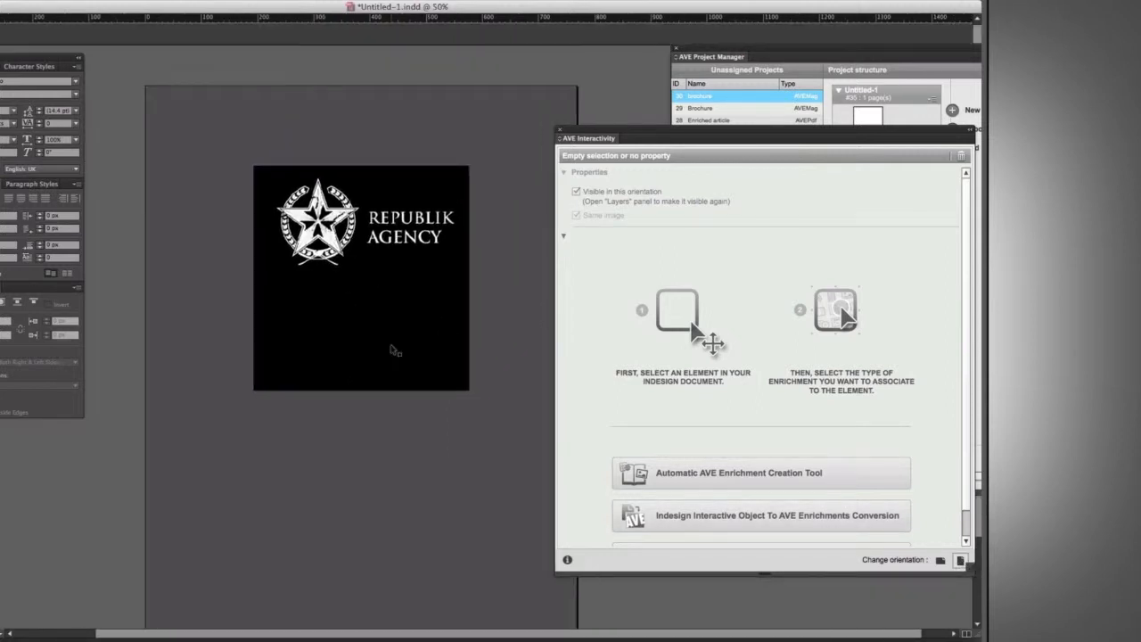
key(super+equal)
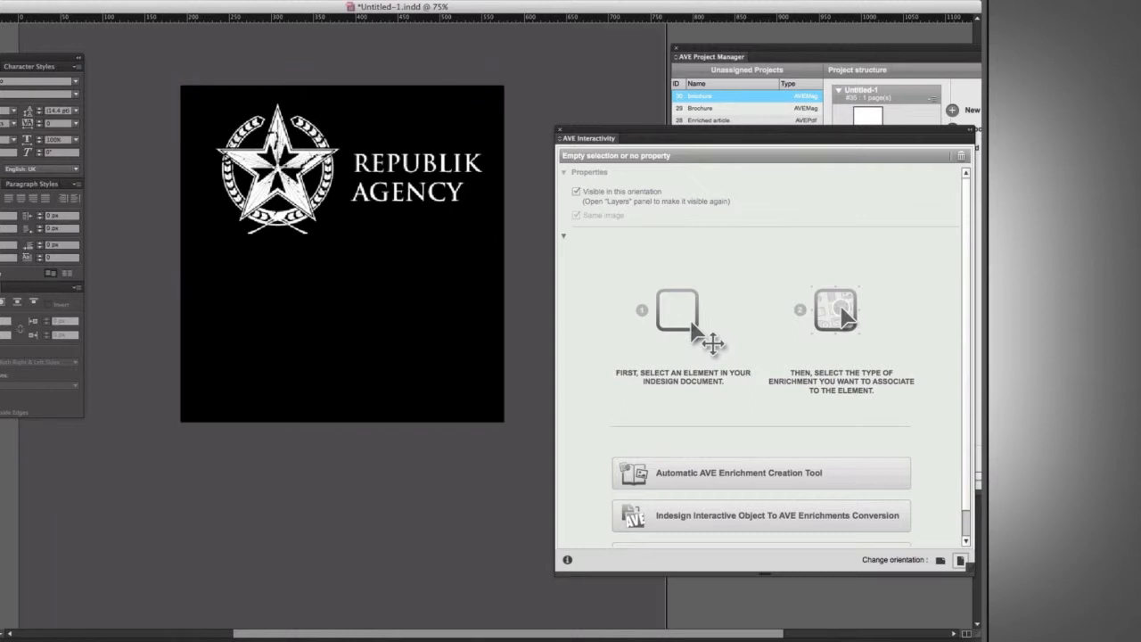
Draw a wide frame below the logo, place an image into it, and fill the frame proportionally.
drag(201, 264, 487, 402)
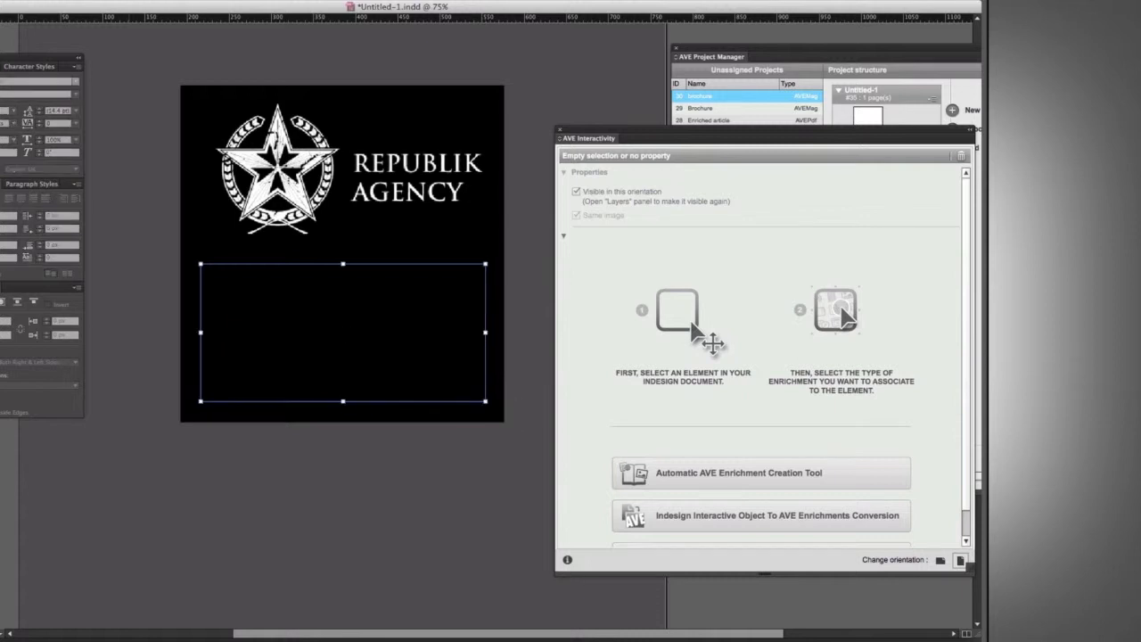
key(super+d)
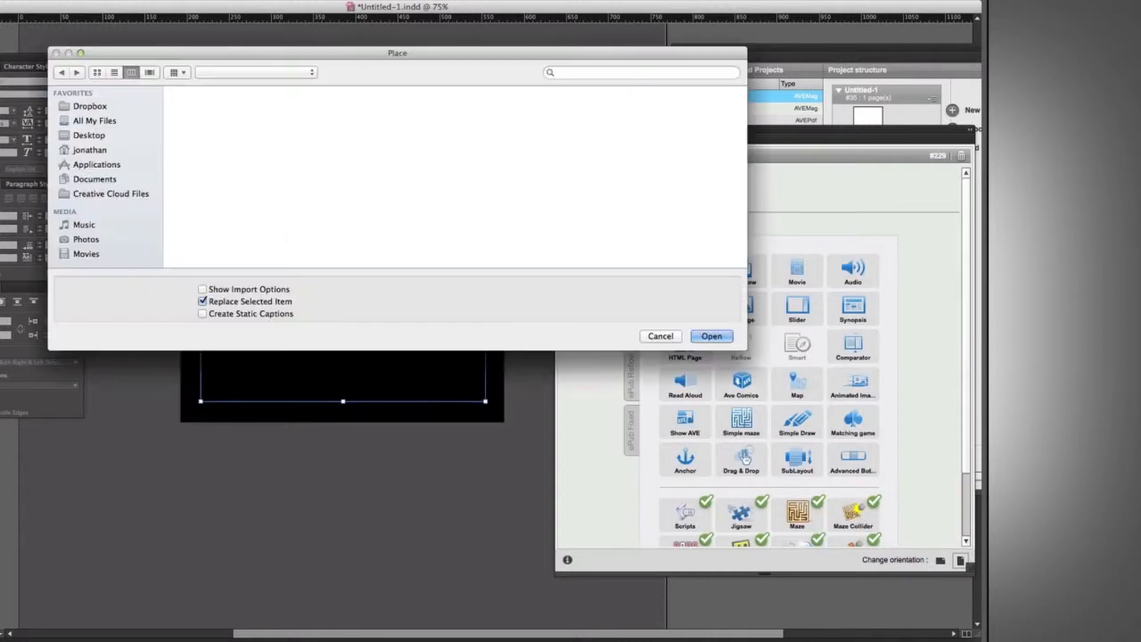
click(623, 203)
click(712, 336)
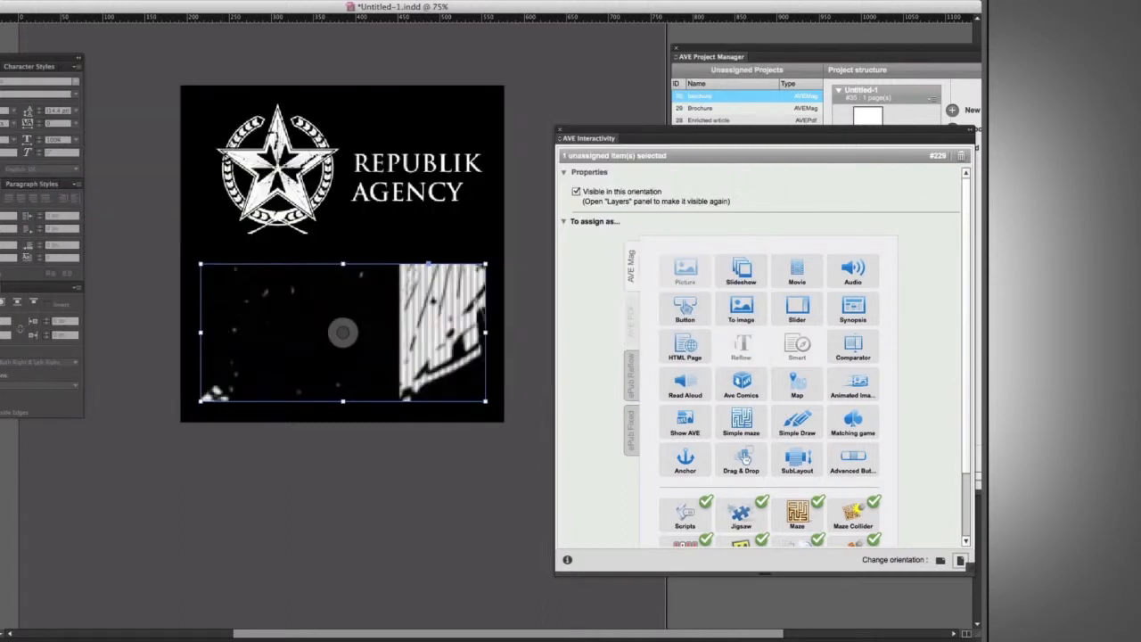
key(alt+shift+super+c)
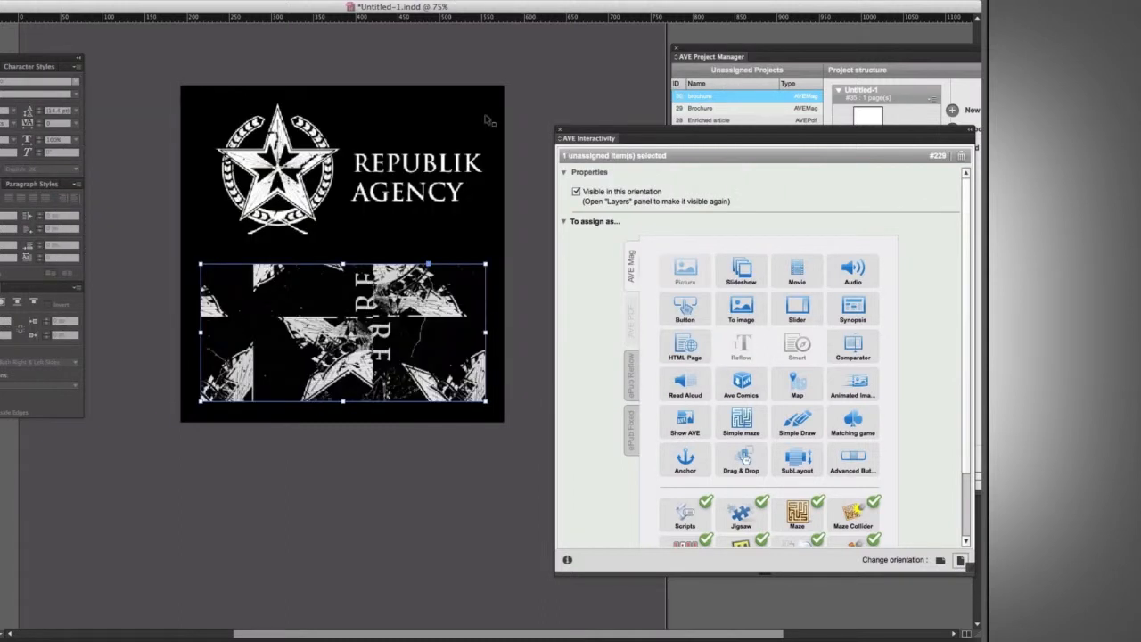
click(541, 130)
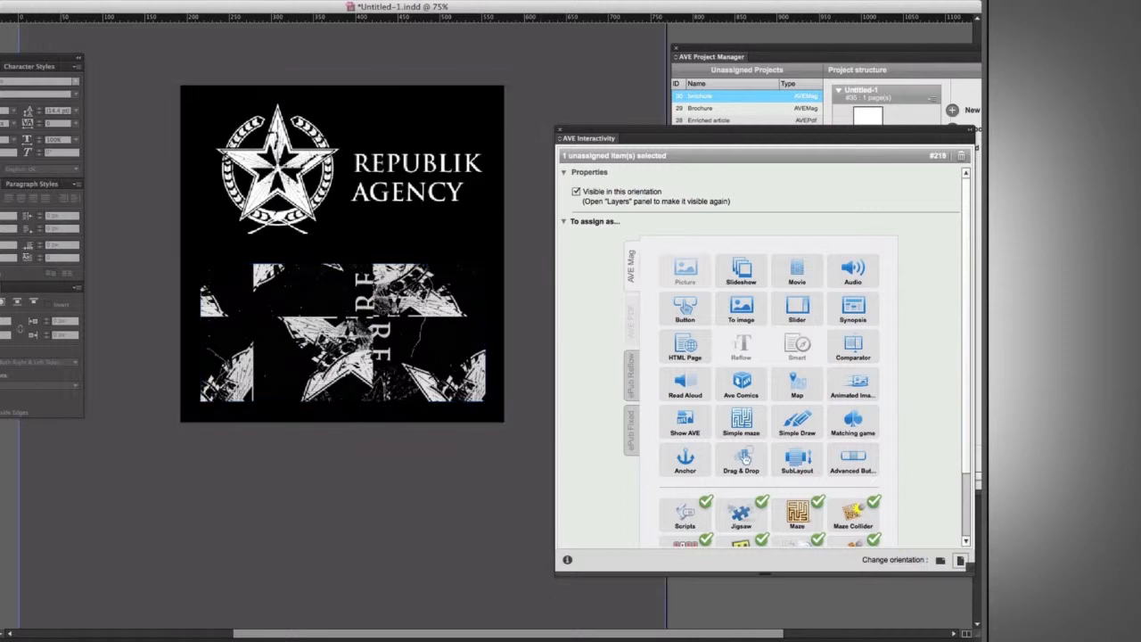
click(378, 303)
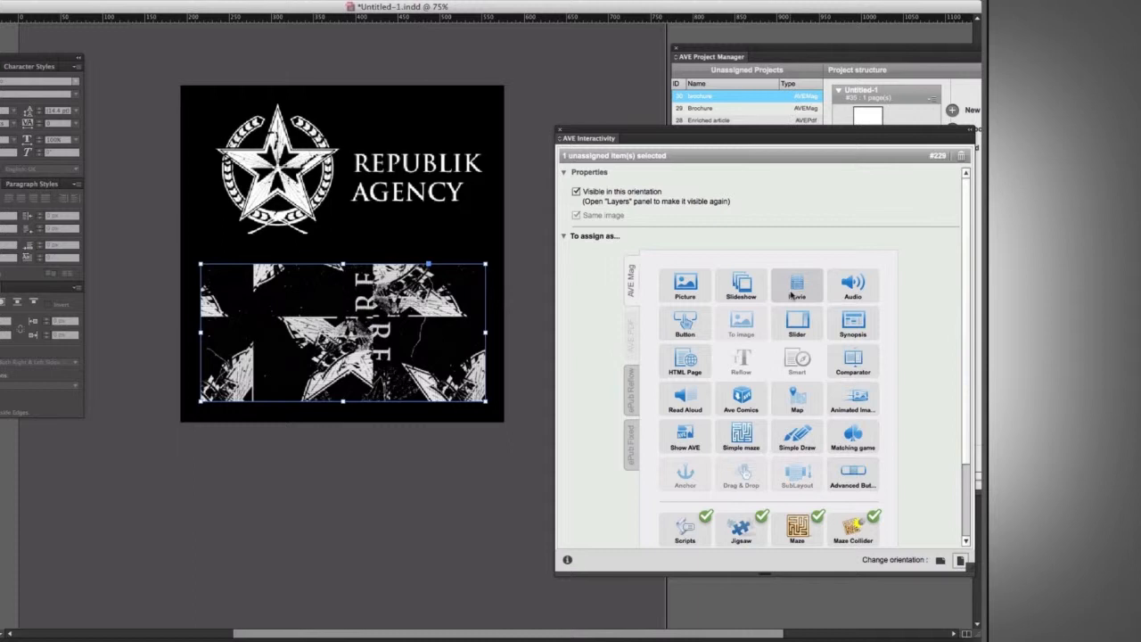
Assign the frame as a Movie enrichment and link it to the video 120221_REPUBLIK_SHOWREEL.mp4.
click(791, 295)
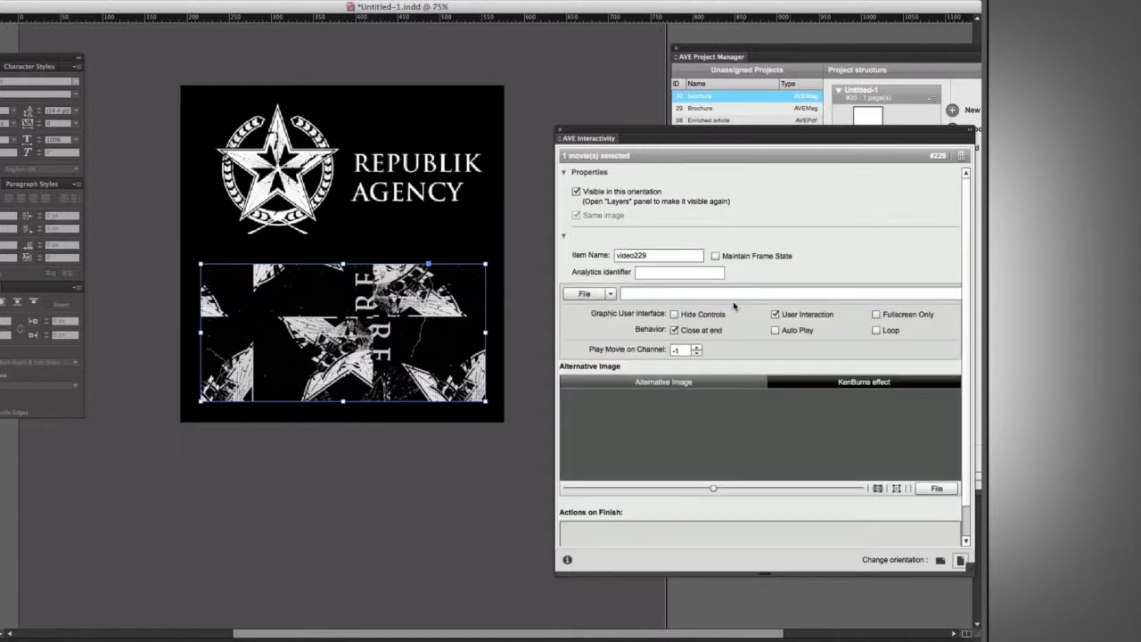
click(592, 294)
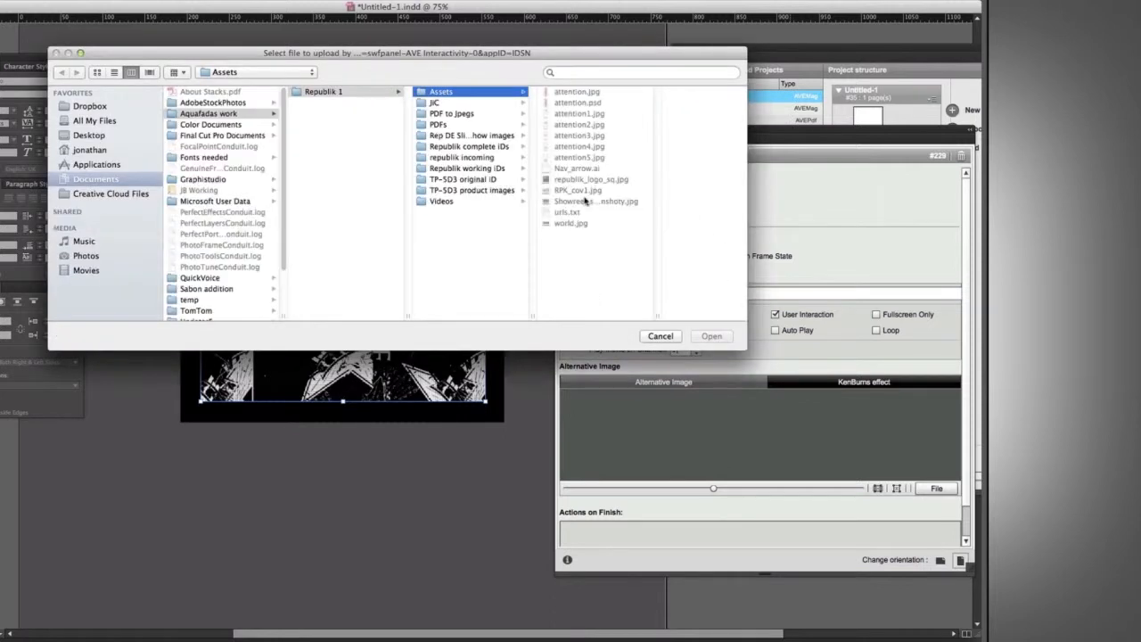
click(441, 203)
drag(657, 319, 706, 317)
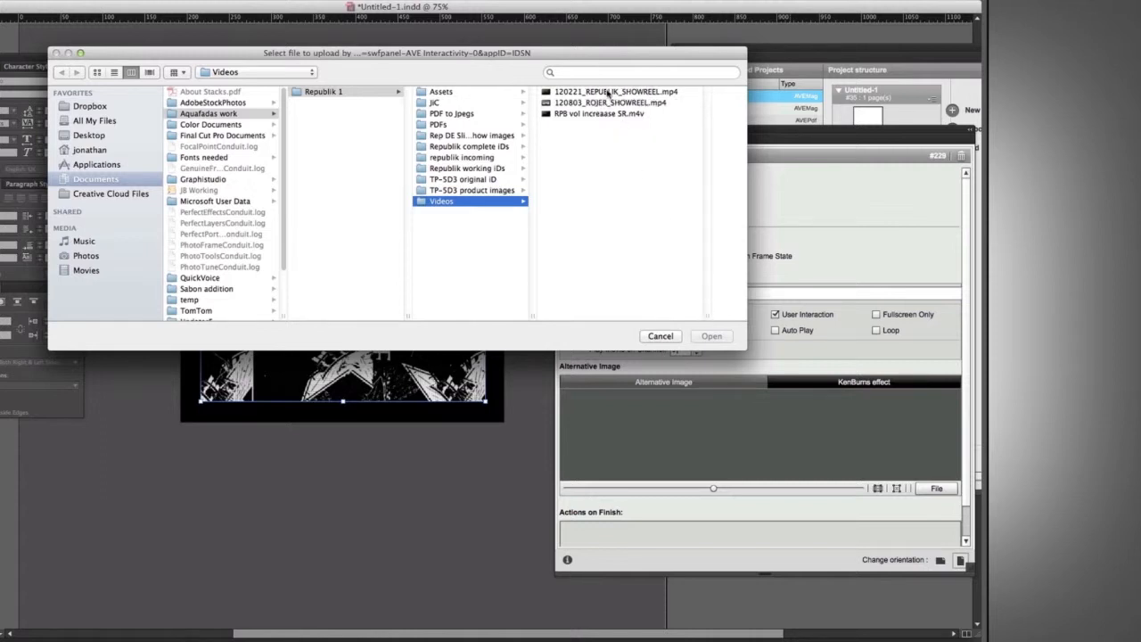
click(611, 93)
click(710, 336)
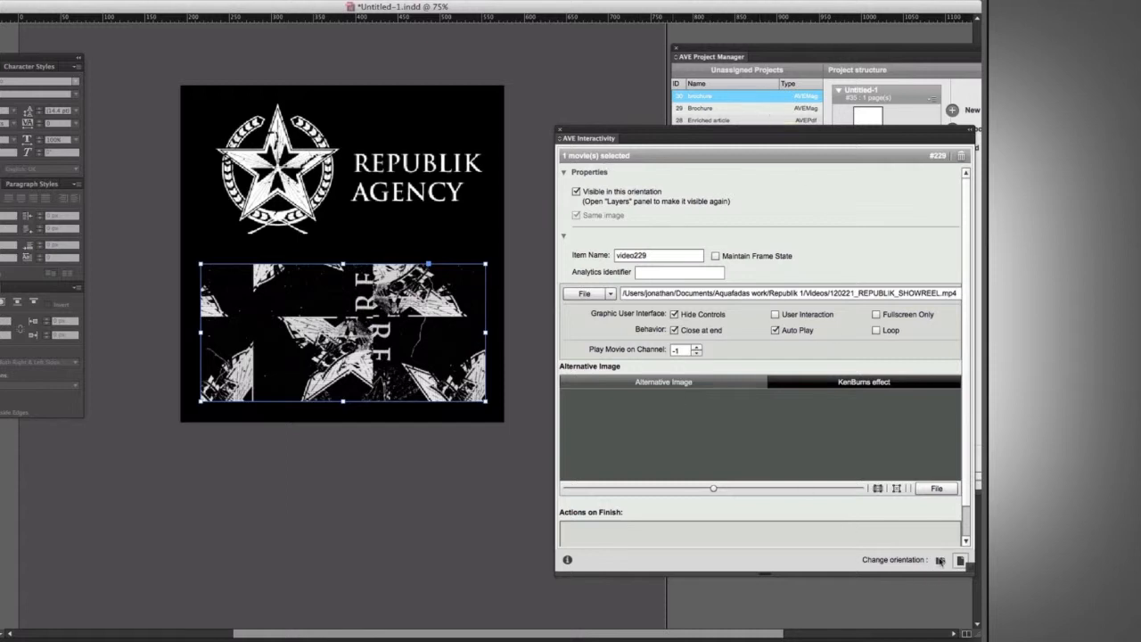
Position the movie frame under the logo in the horizontal layout, then return to vertical orientation.
click(941, 561)
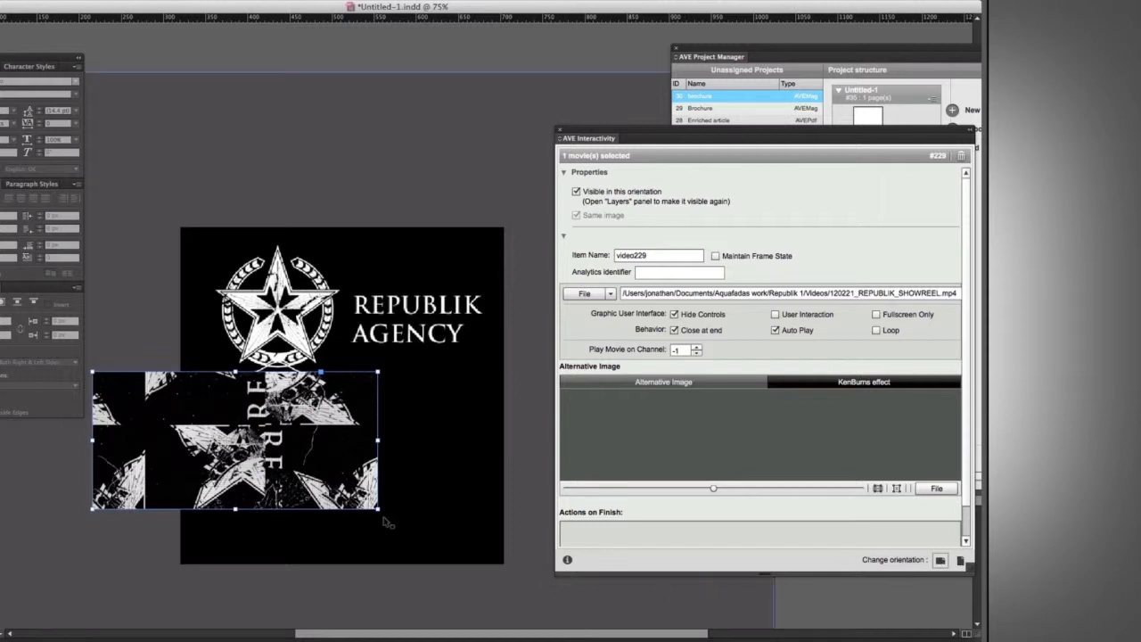
drag(357, 470, 464, 502)
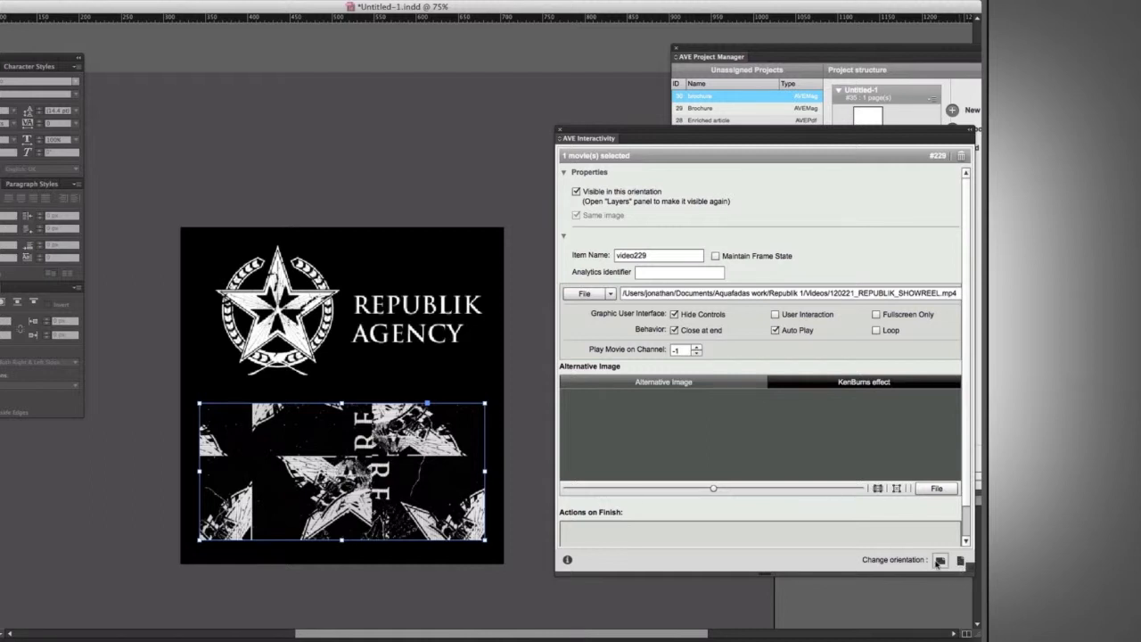
click(960, 561)
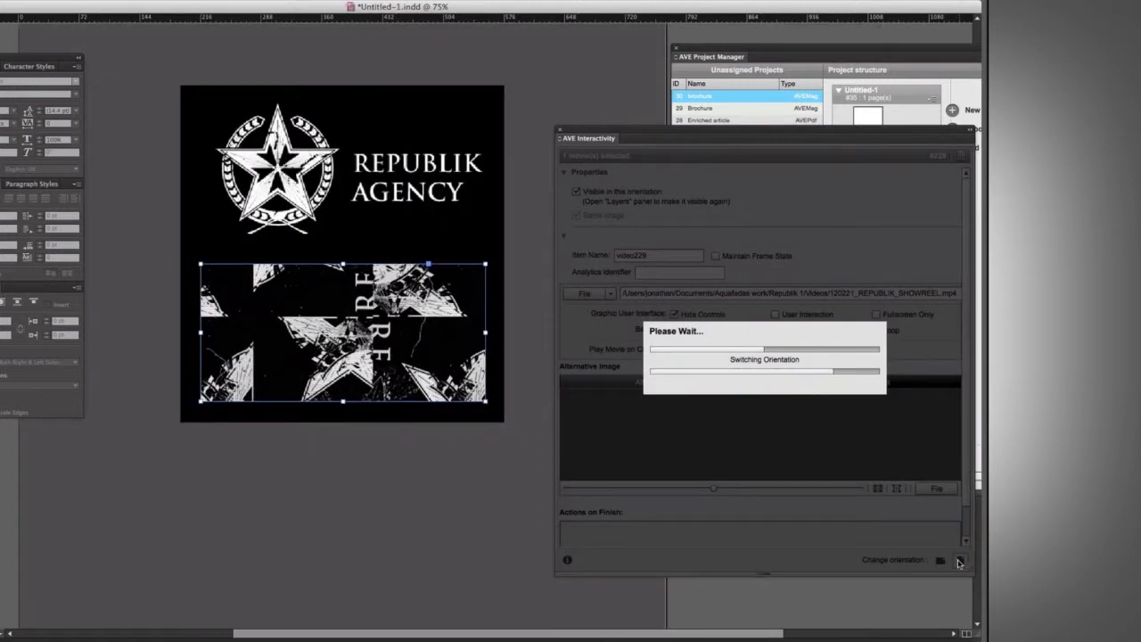
key(super+minus)
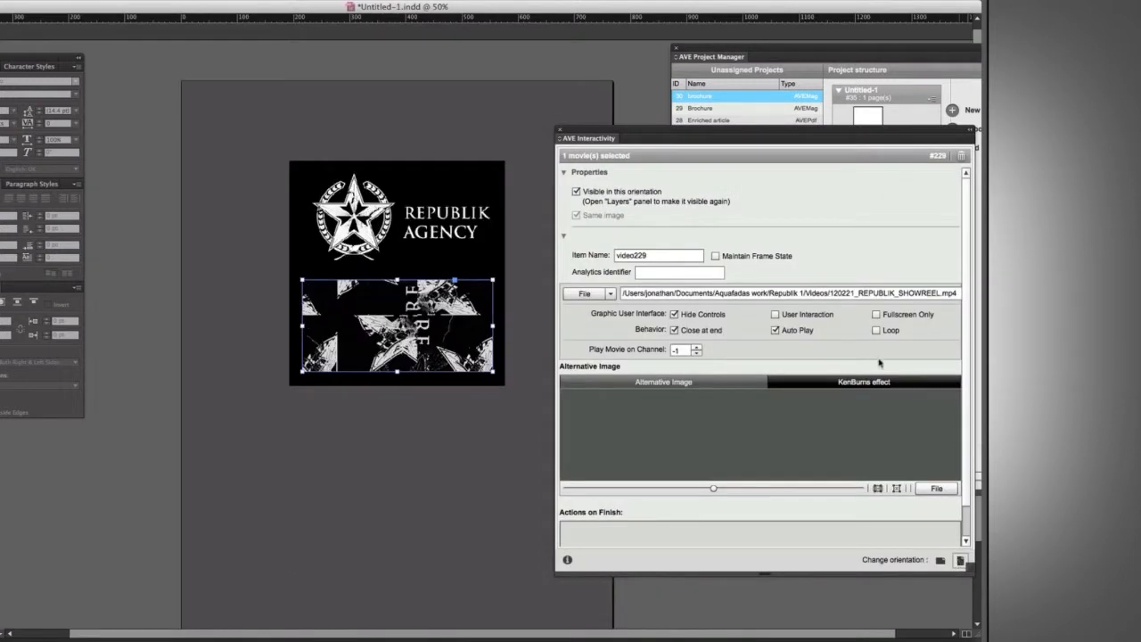
Add a second page to the document based on the A-Master.
drag(650, 132, 720, 145)
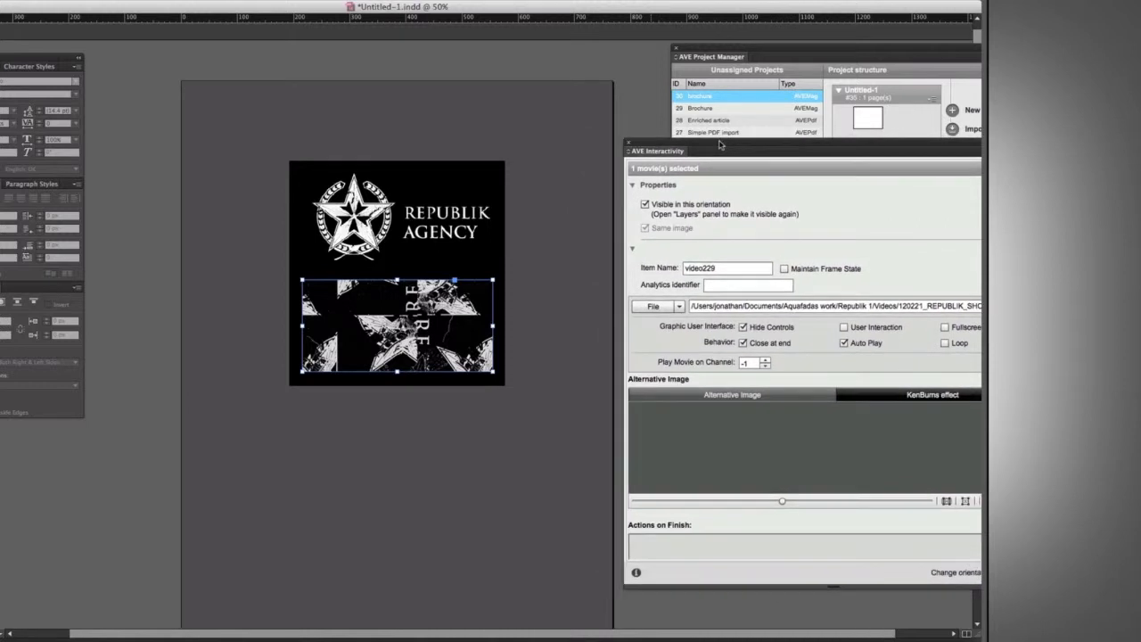
click(634, 99)
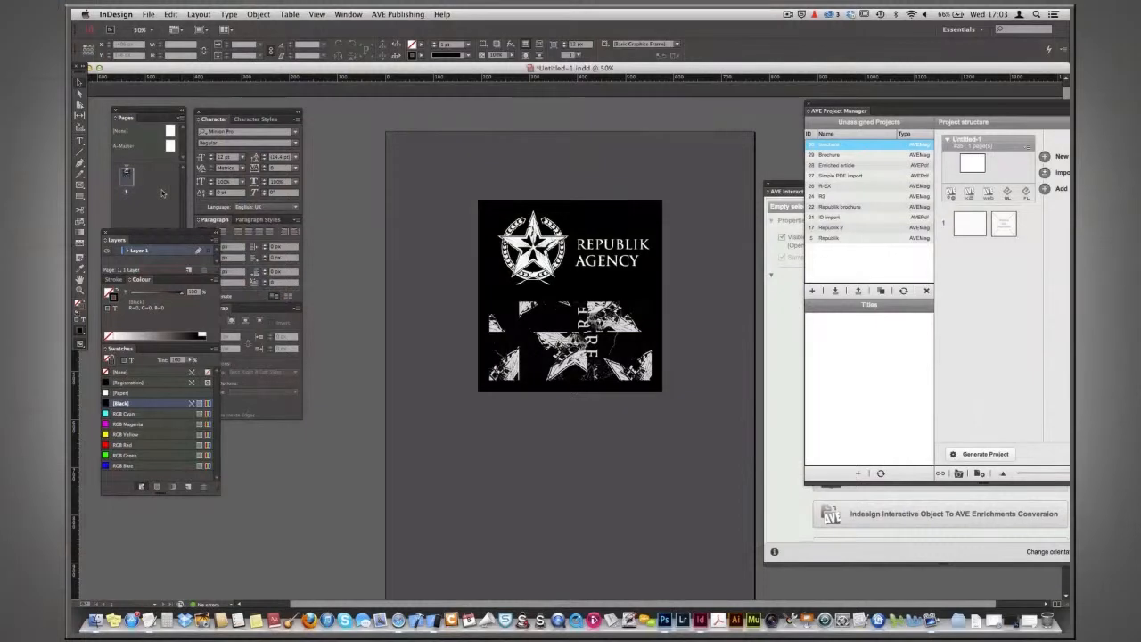
click(161, 193)
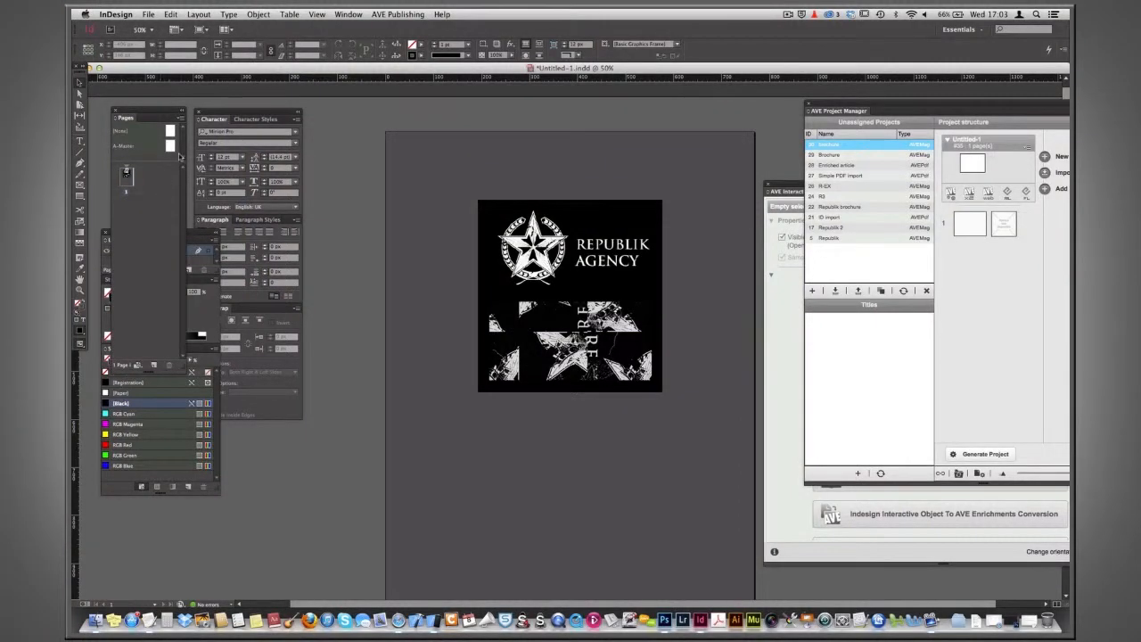
drag(170, 147, 129, 212)
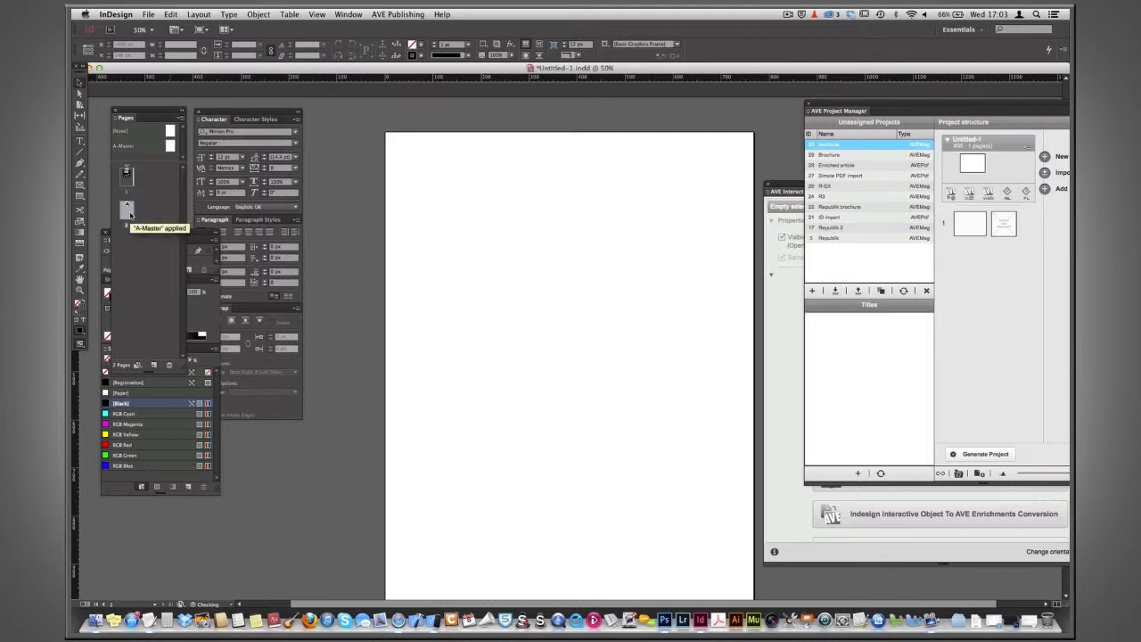
Copy the grey background rectangle from page 1 onto page 2.
key(super+minus)
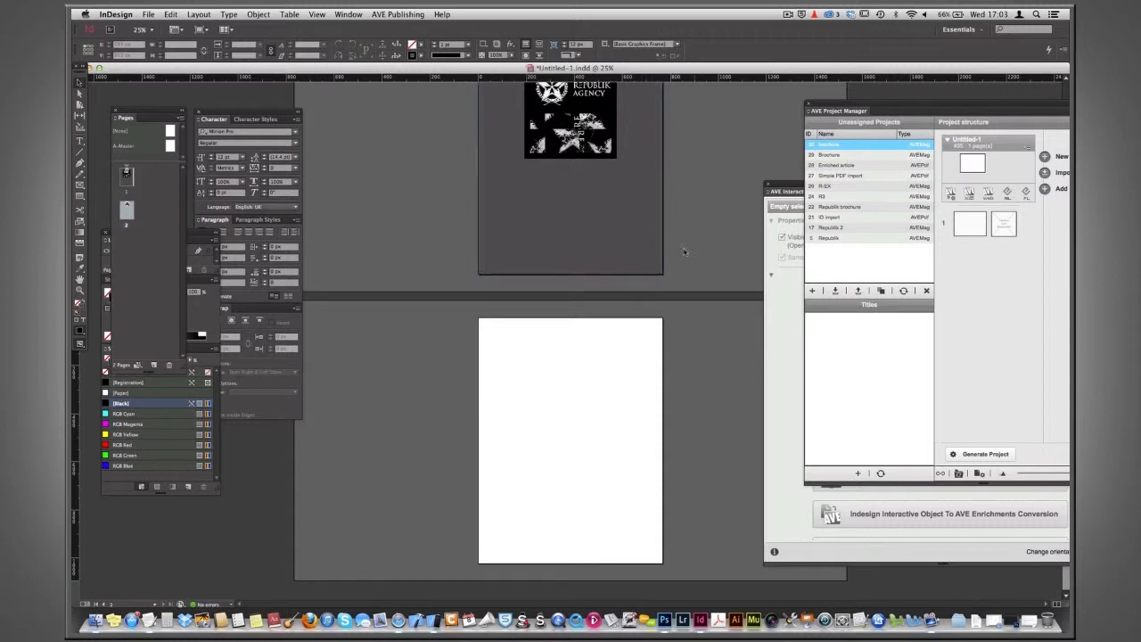
click(599, 232)
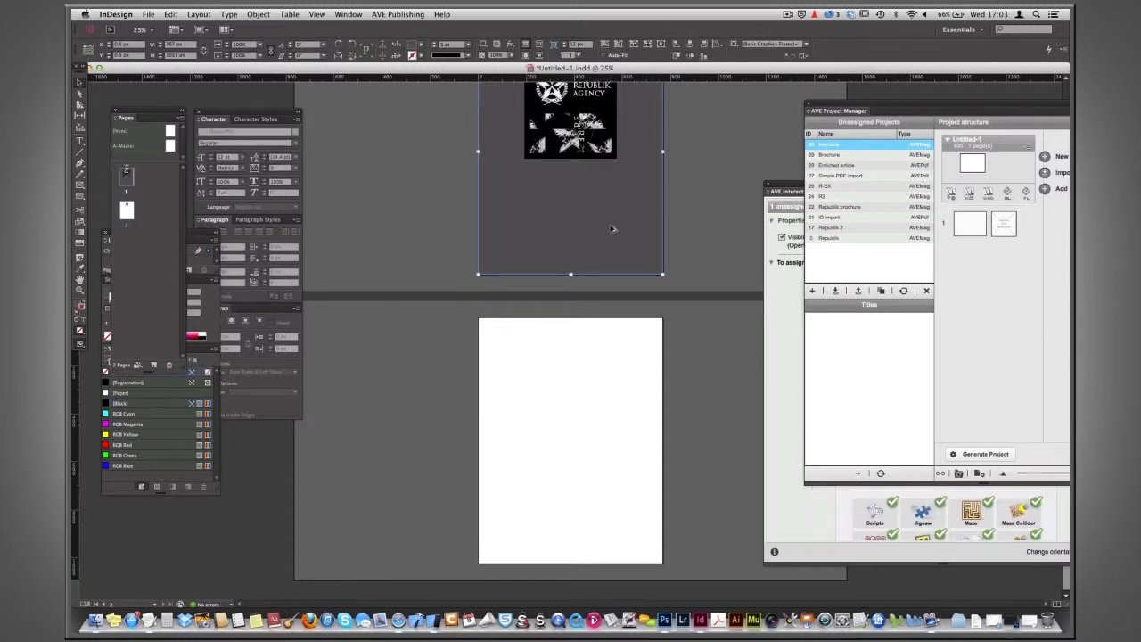
drag(612, 229, 615, 519)
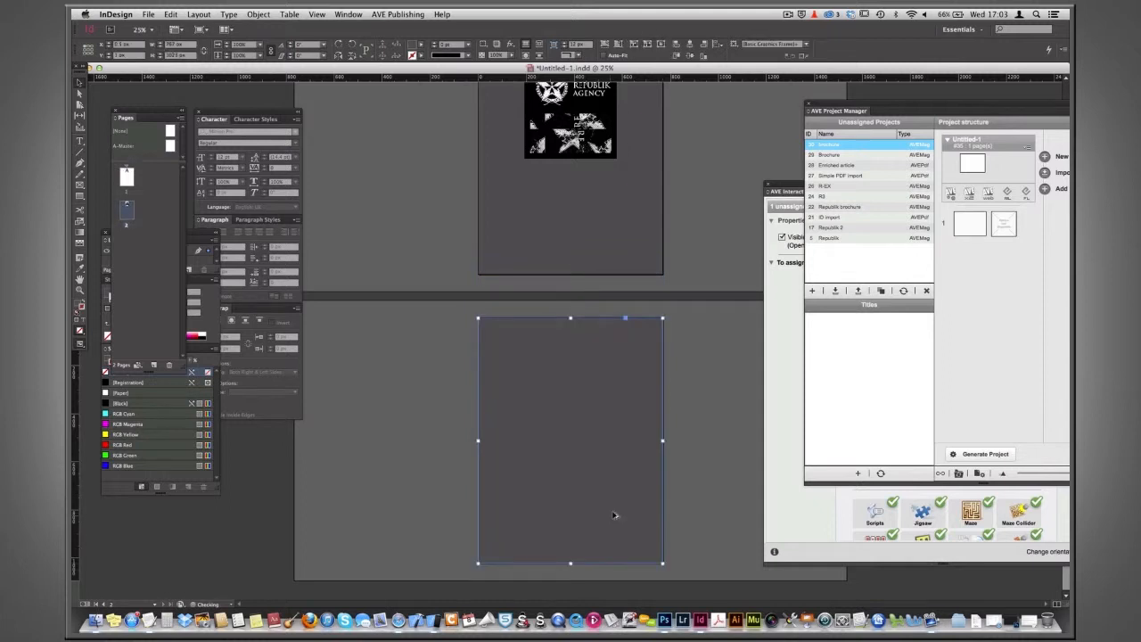
Draw a frame near the top of page 2 and place the image RPK_cov1.jpg into it.
click(724, 375)
scroll(692, 285, up, 3)
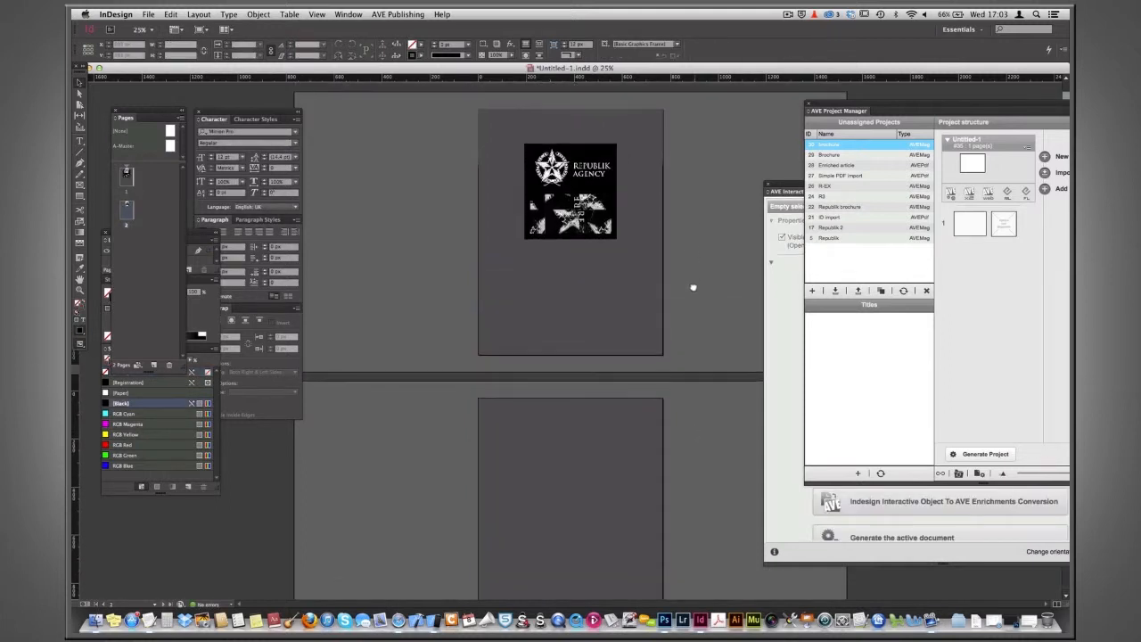
scroll(696, 268, down, 3)
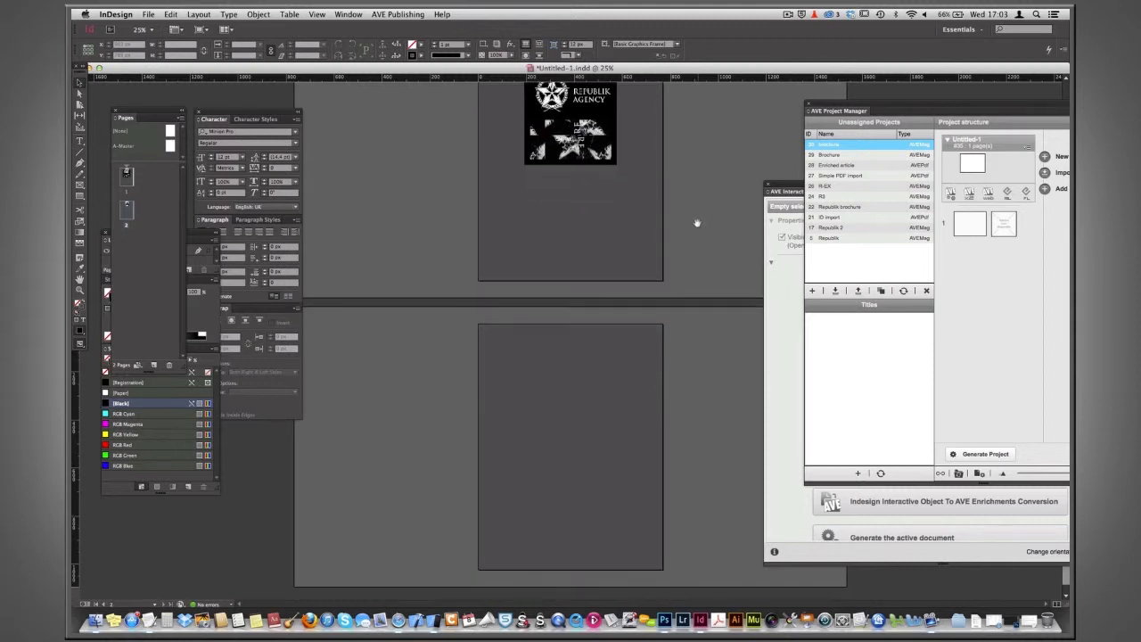
click(79, 186)
drag(490, 336, 651, 438)
key(super+d)
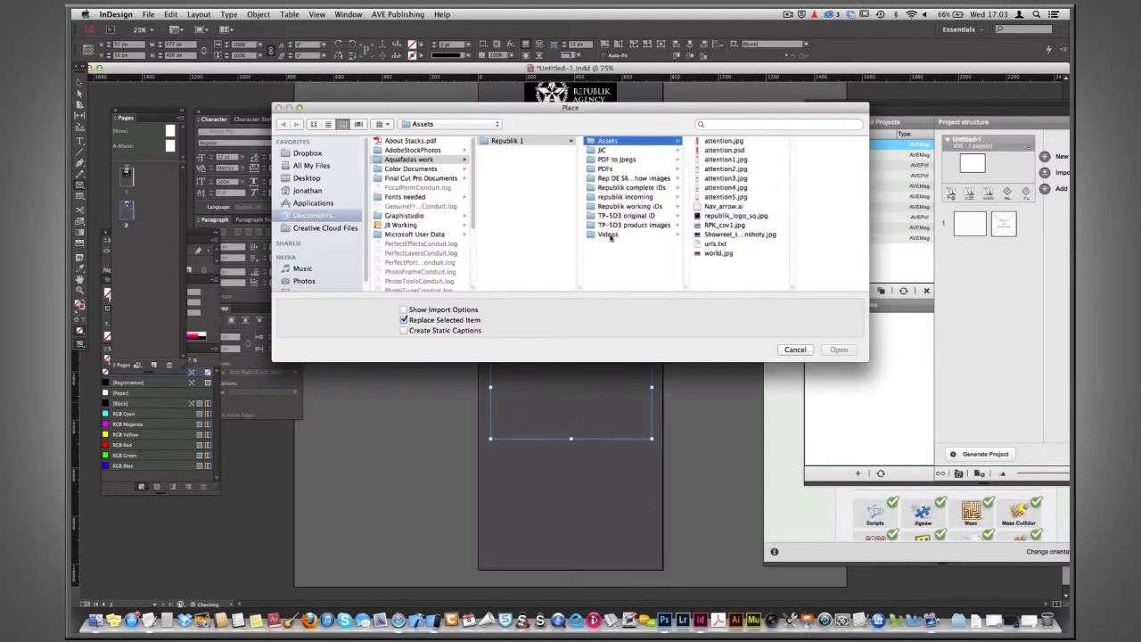
click(729, 225)
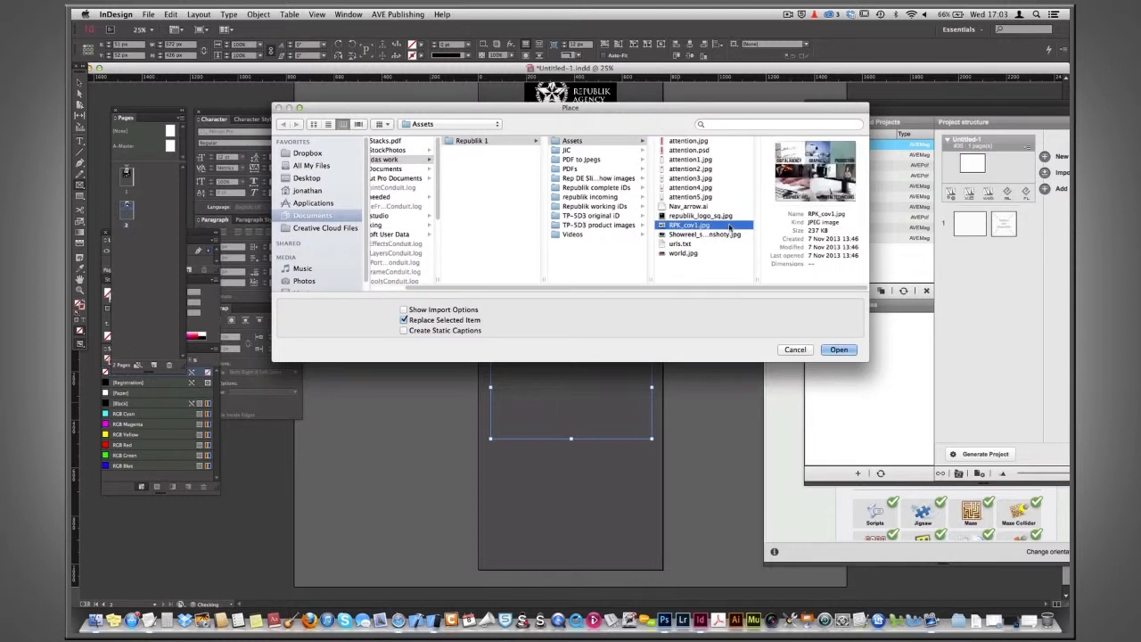
click(838, 349)
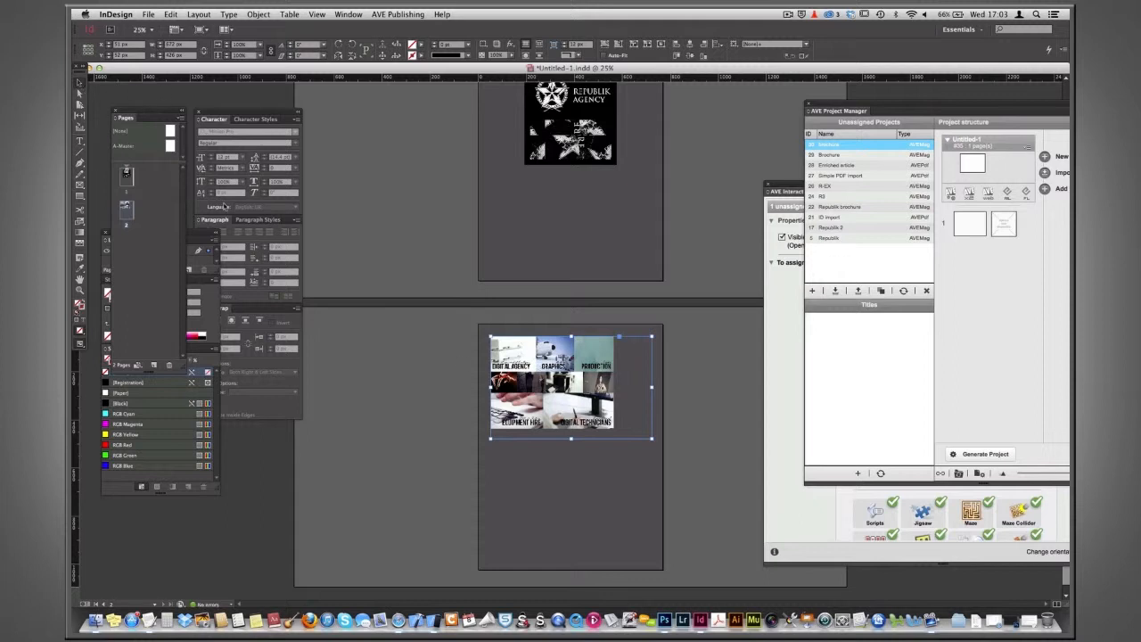
Fill the frame proportionally with the cover image and adjust the frame's bottom edge to match.
click(484, 250)
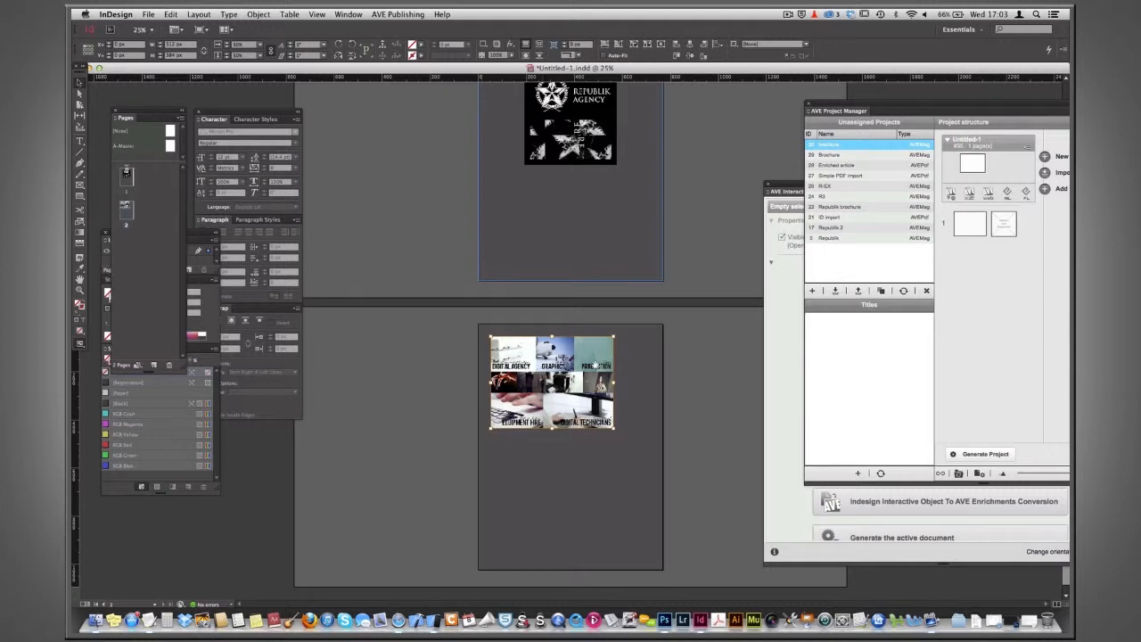
click(626, 419)
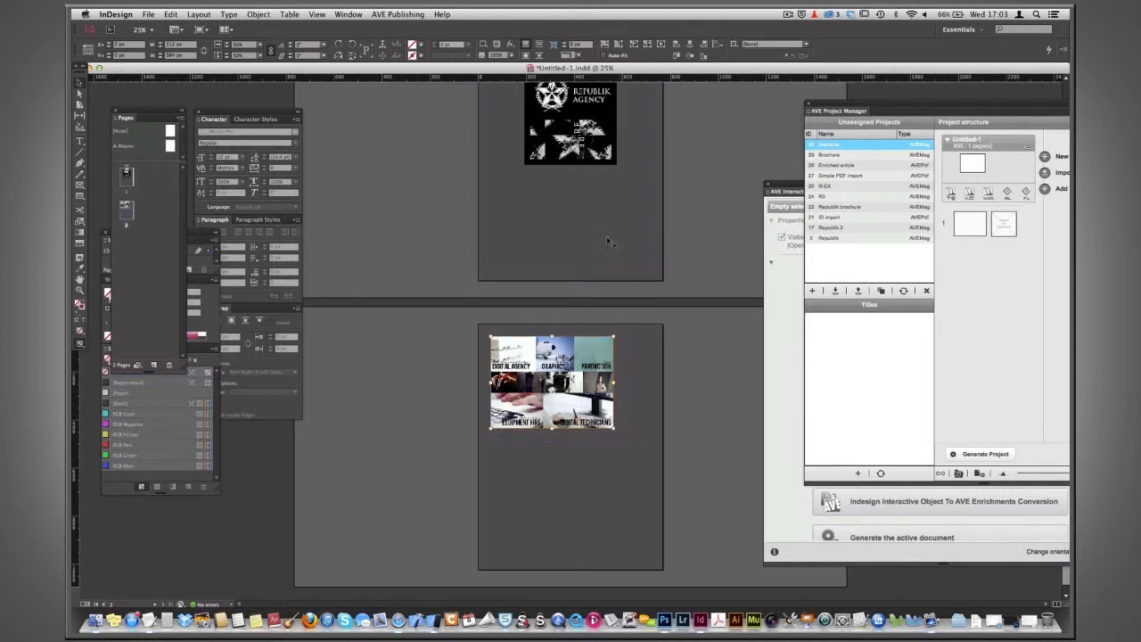
click(605, 51)
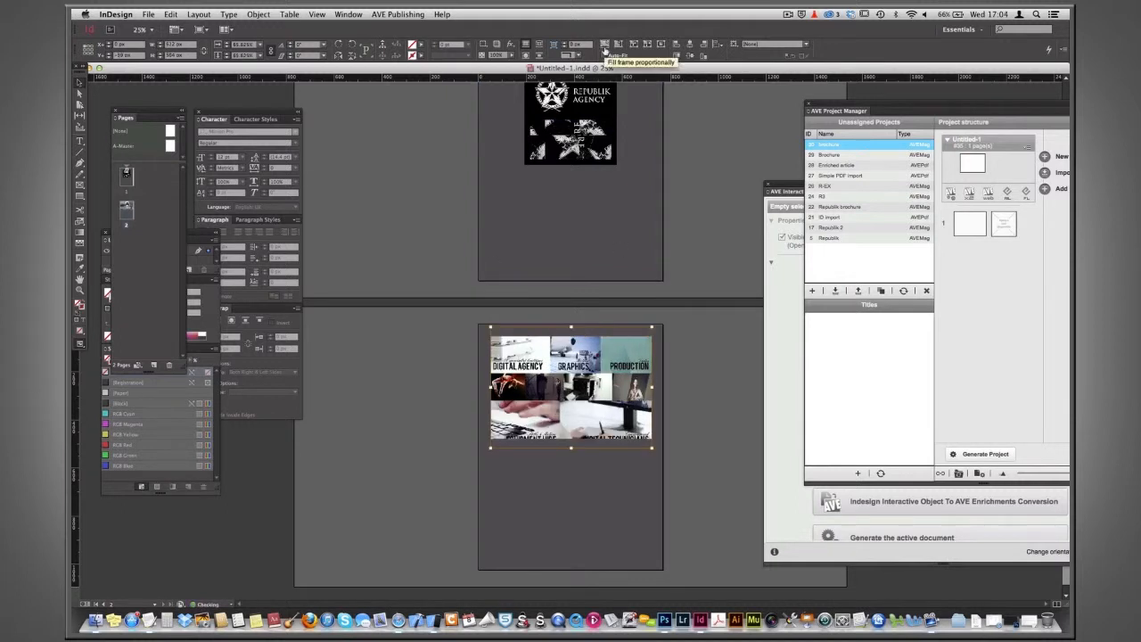
click(705, 398)
click(596, 412)
mouse_move(570, 439)
mouse_down()
mouse_move(571, 457)
mouse_move(571, 447)
mouse_up()
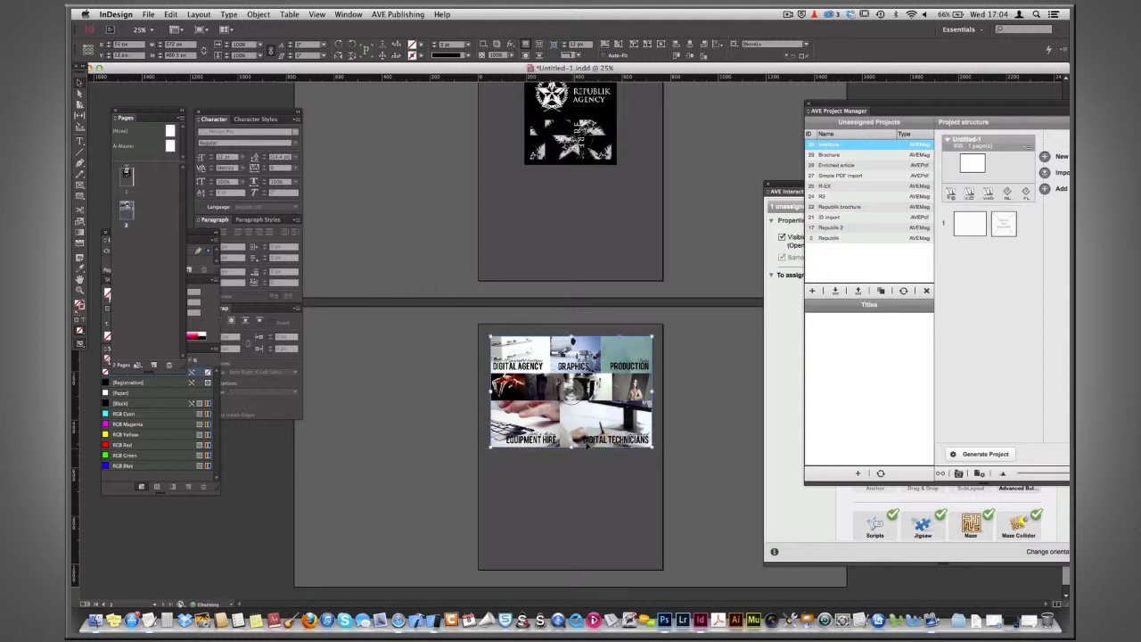
click(702, 405)
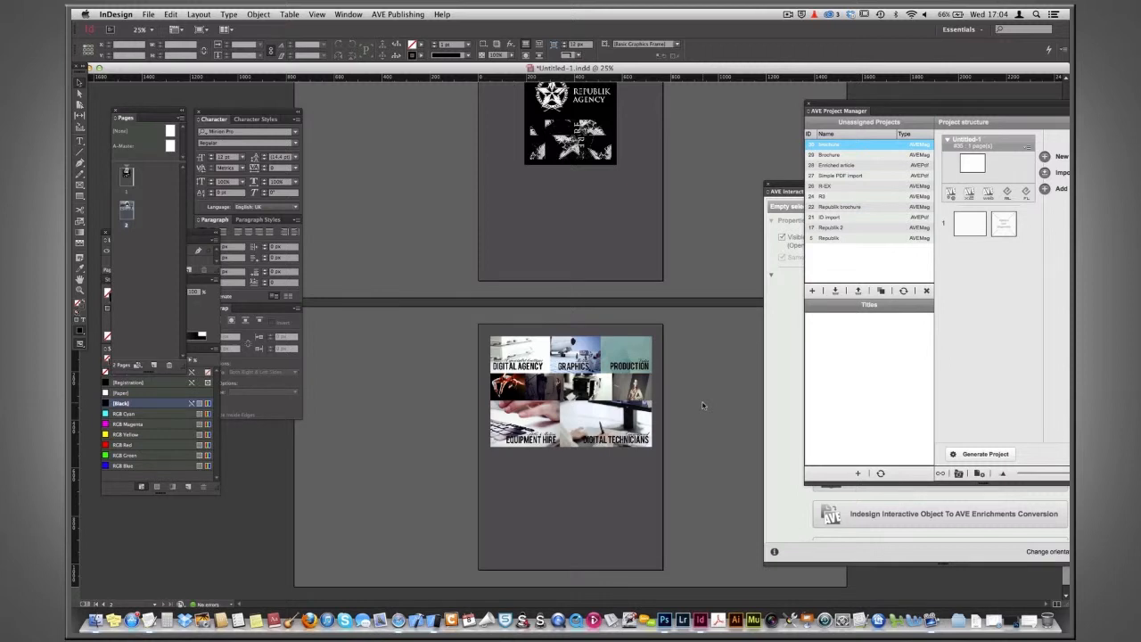
Draw a new frame over the middle photo in the second row of the cover image.
key(super+equal)
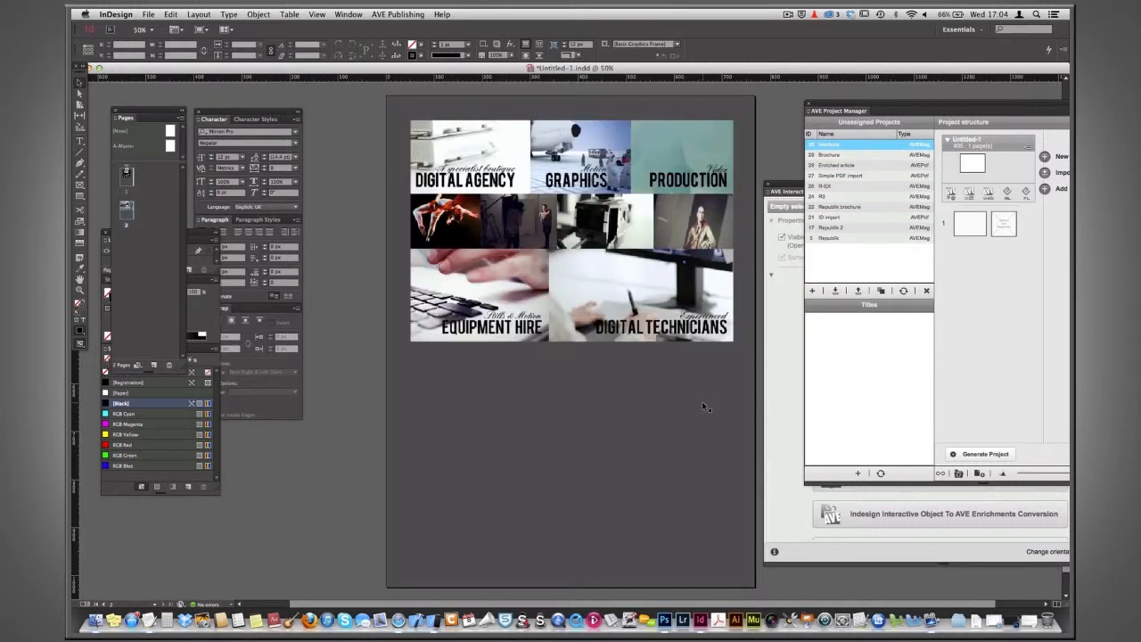
click(959, 551)
drag(956, 185, 879, 185)
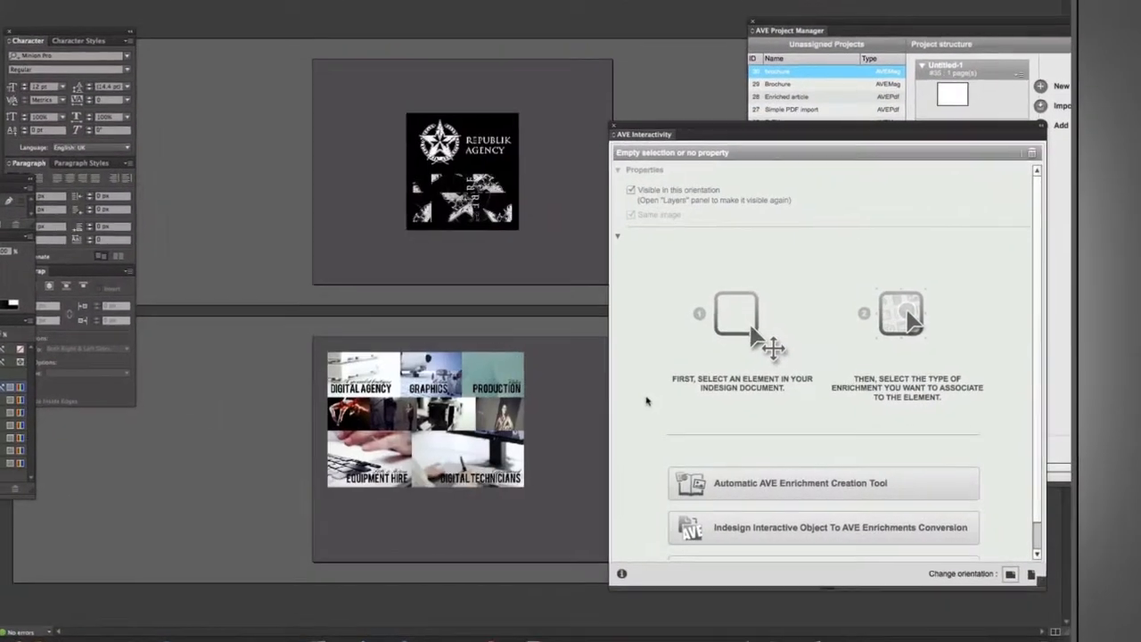
drag(387, 380, 364, 410)
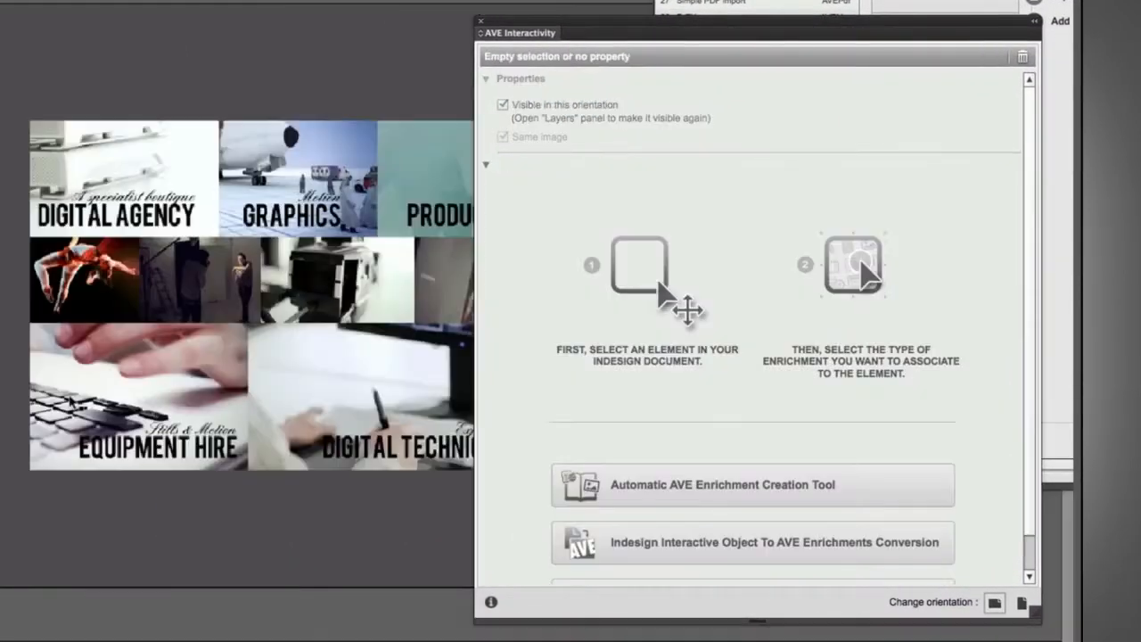
key(super+equal)
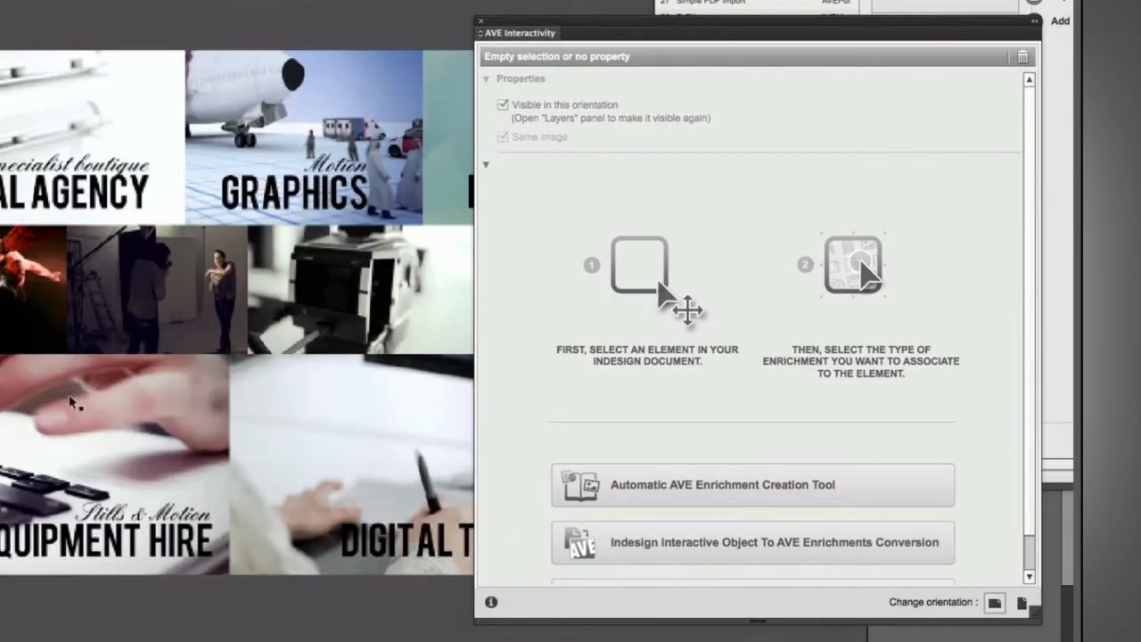
drag(358, 379, 172, 389)
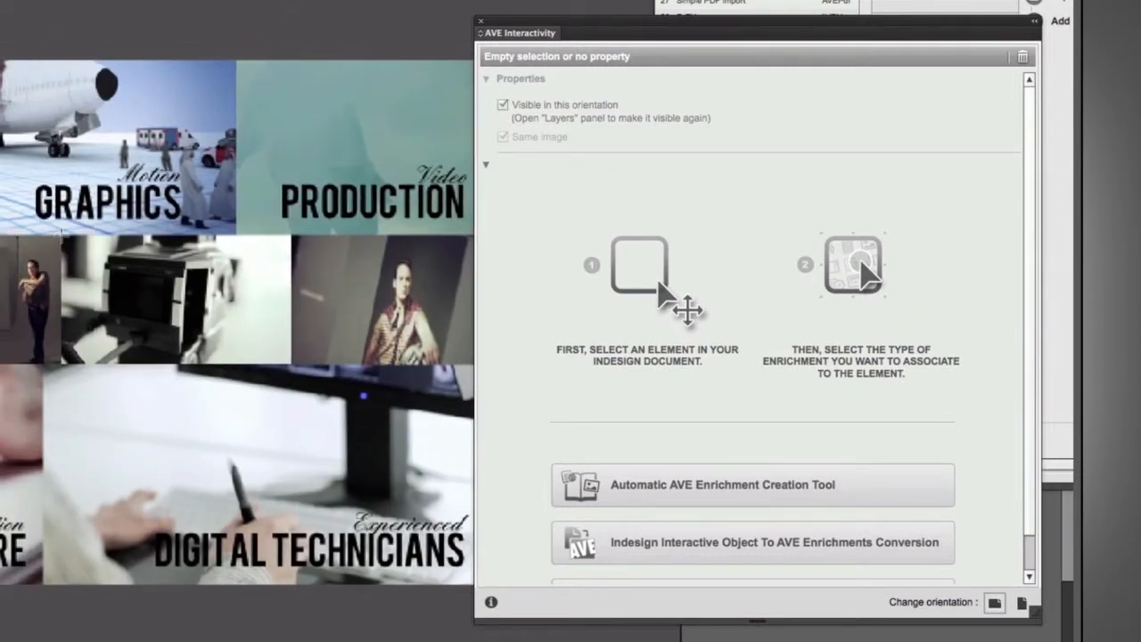
drag(60, 234, 292, 363)
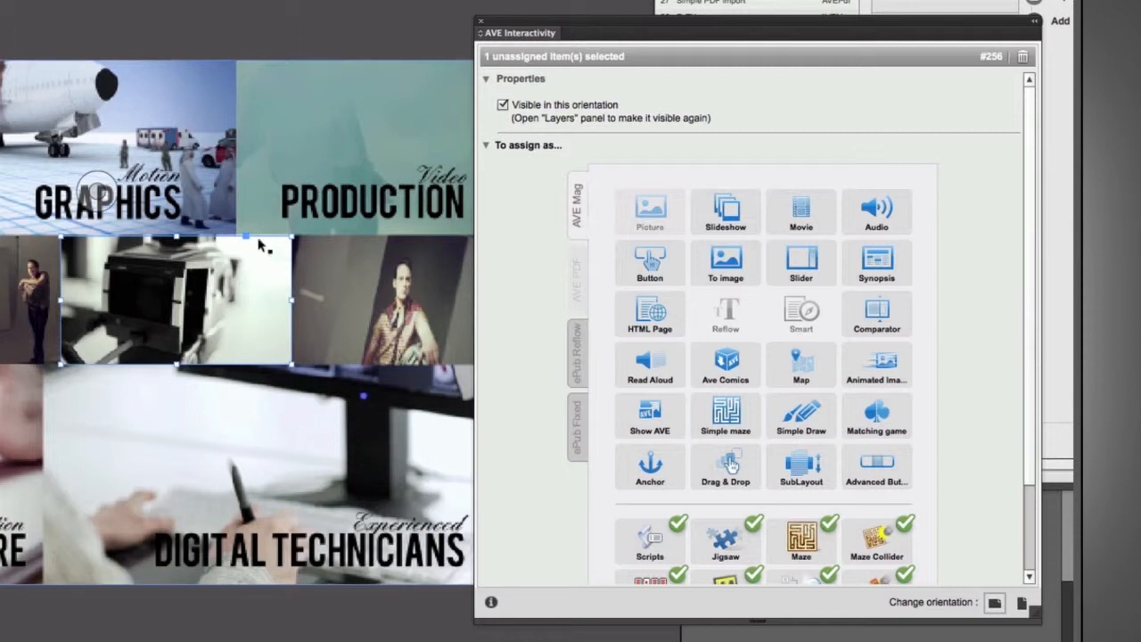
drag(178, 234, 179, 234)
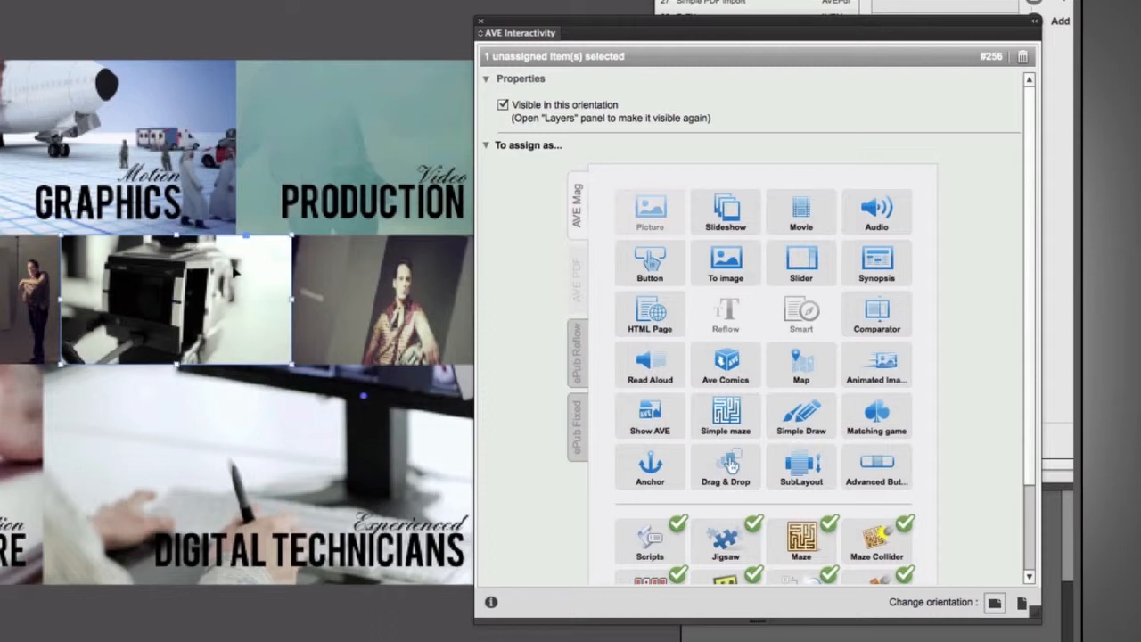
Assign the frame as a Movie enrichment linked to RPB vol increaase SR.m4v, with Auto Play on and User Interaction off.
click(814, 223)
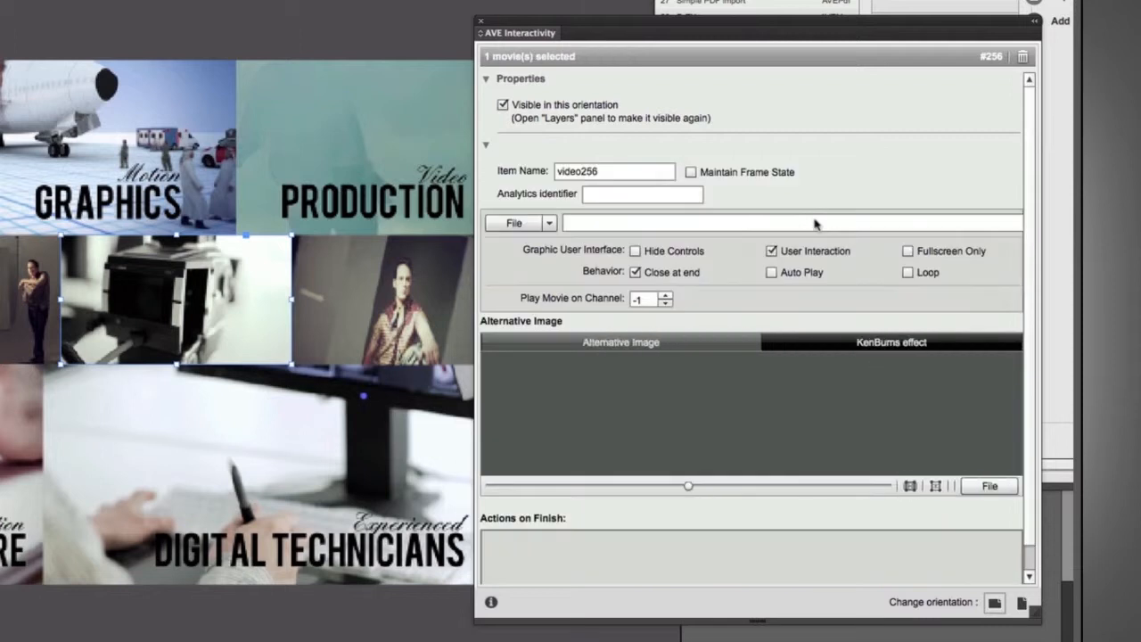
click(515, 223)
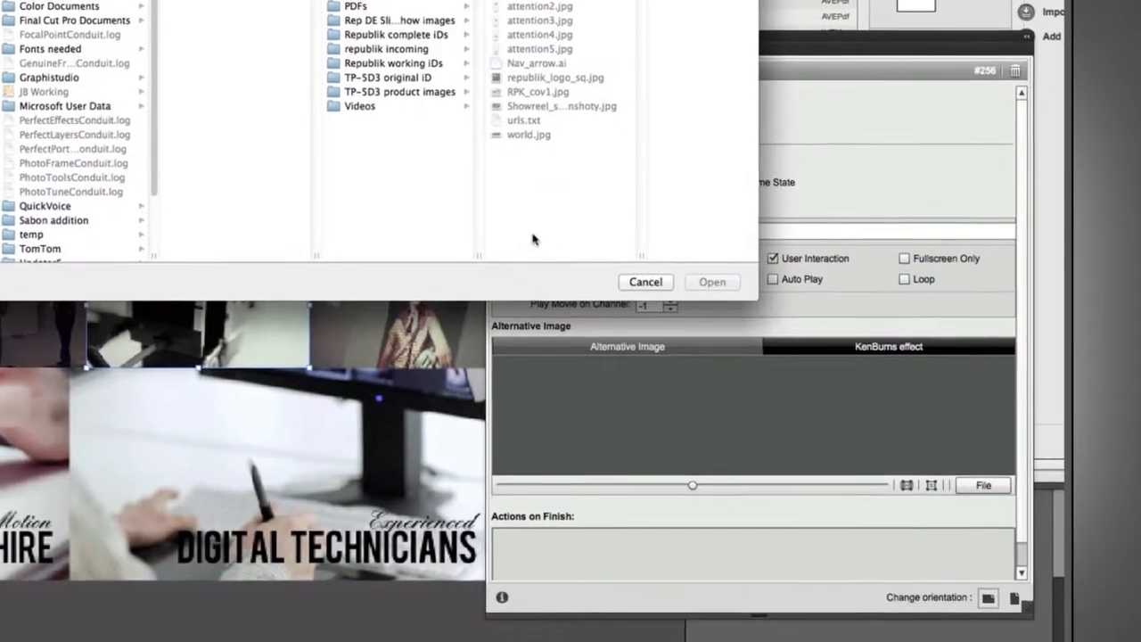
click(359, 106)
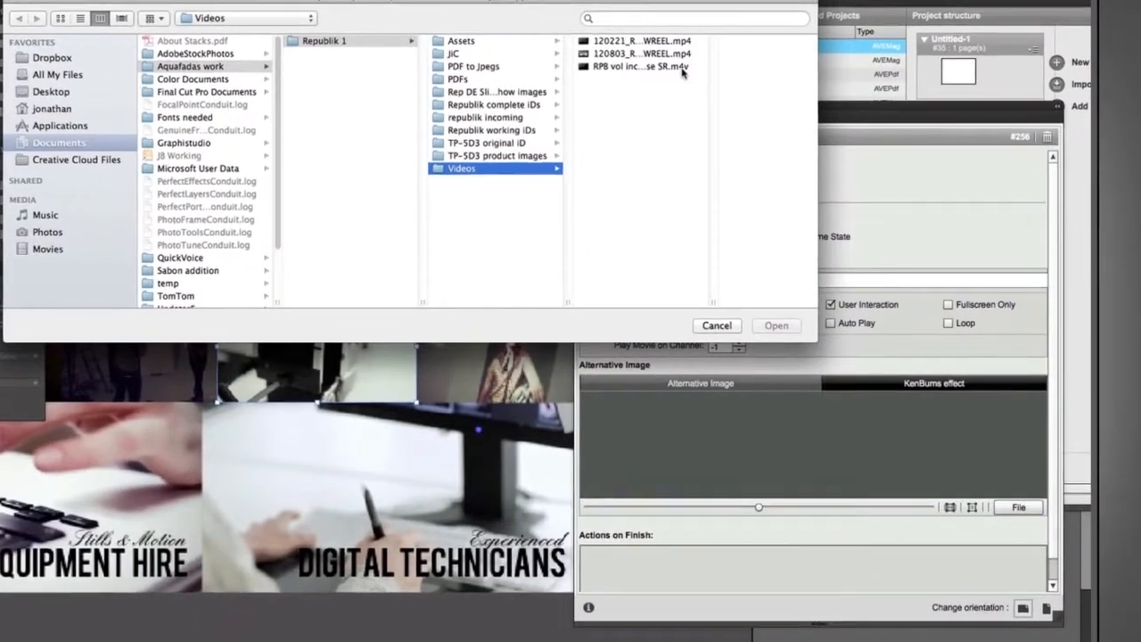
click(682, 69)
click(775, 325)
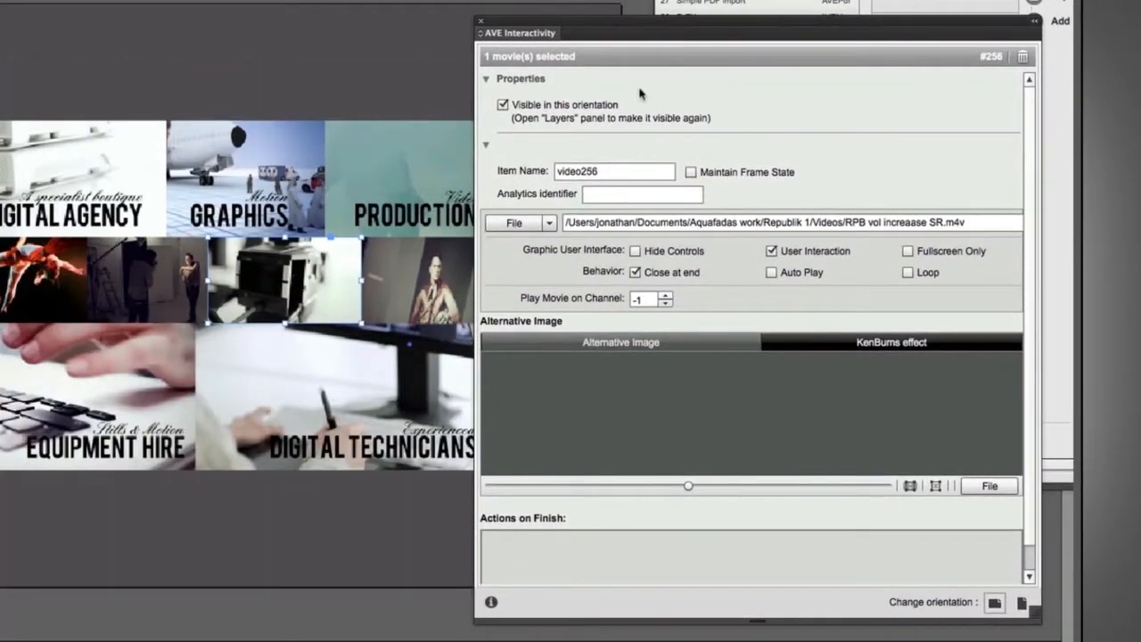
click(772, 273)
click(773, 251)
Switch to the horizontal layout and move the movie frame over the matching photo in the cover image.
click(1021, 603)
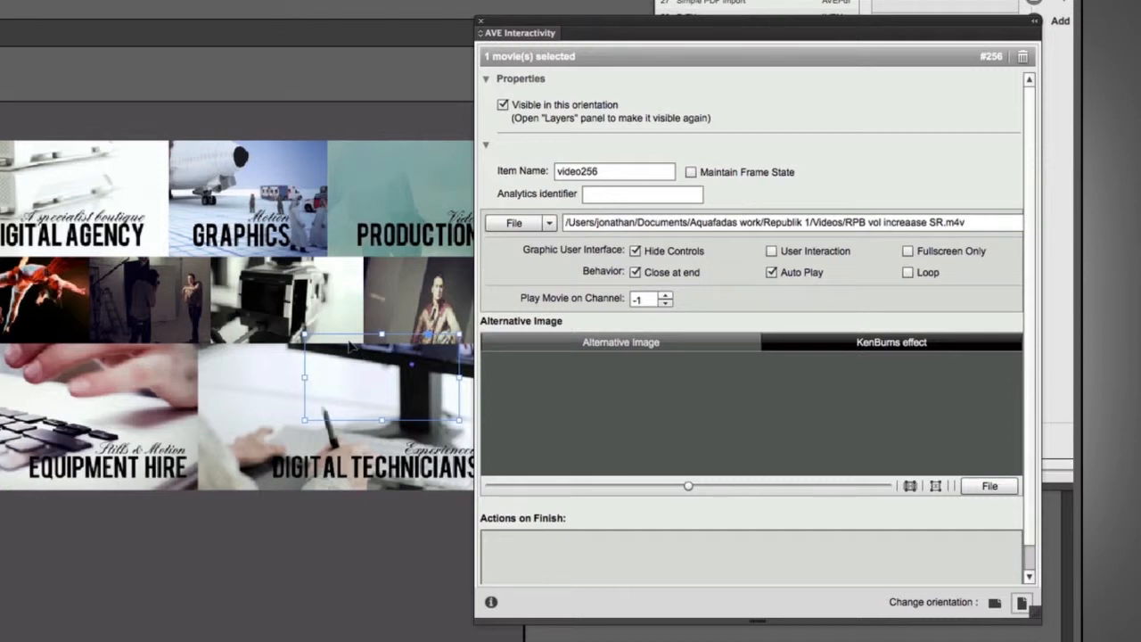
drag(352, 348, 257, 270)
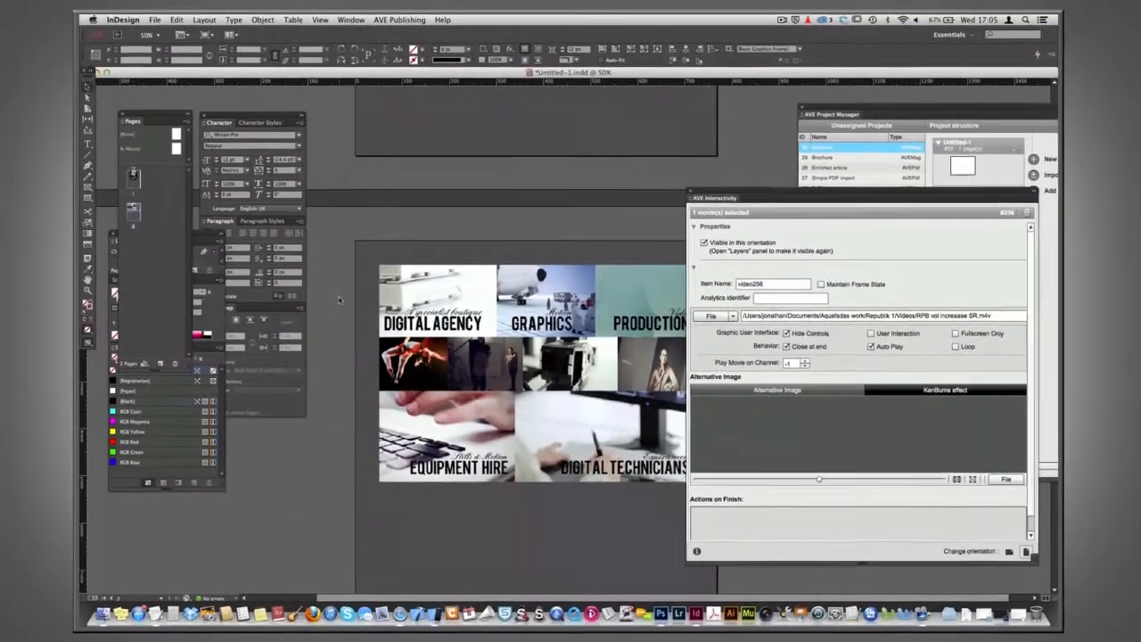
click(295, 291)
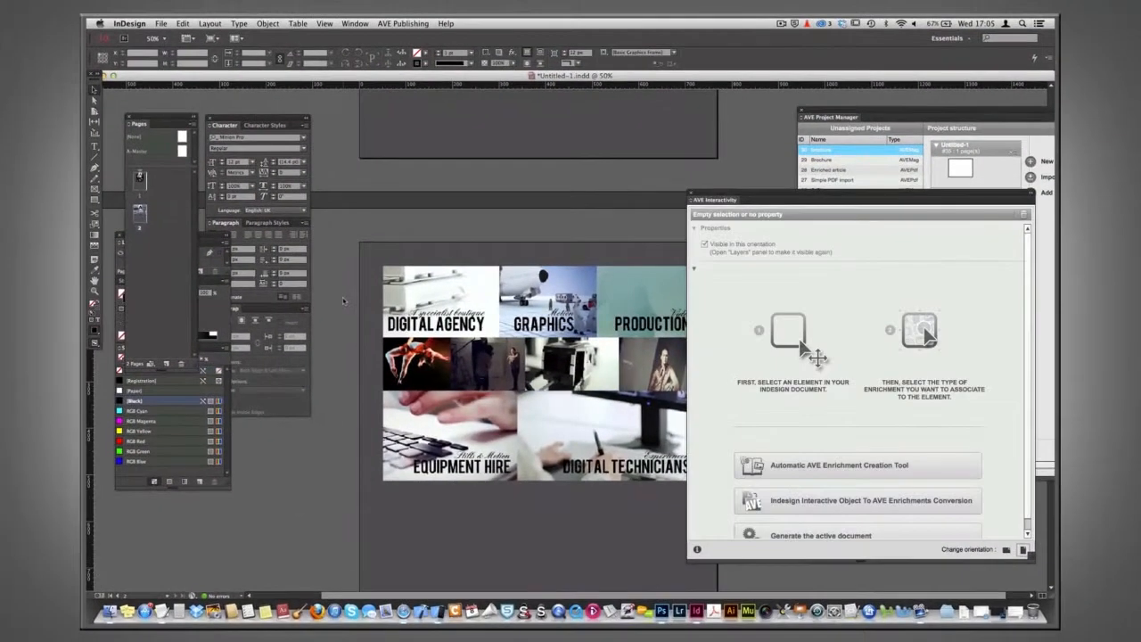
key(super+minus)
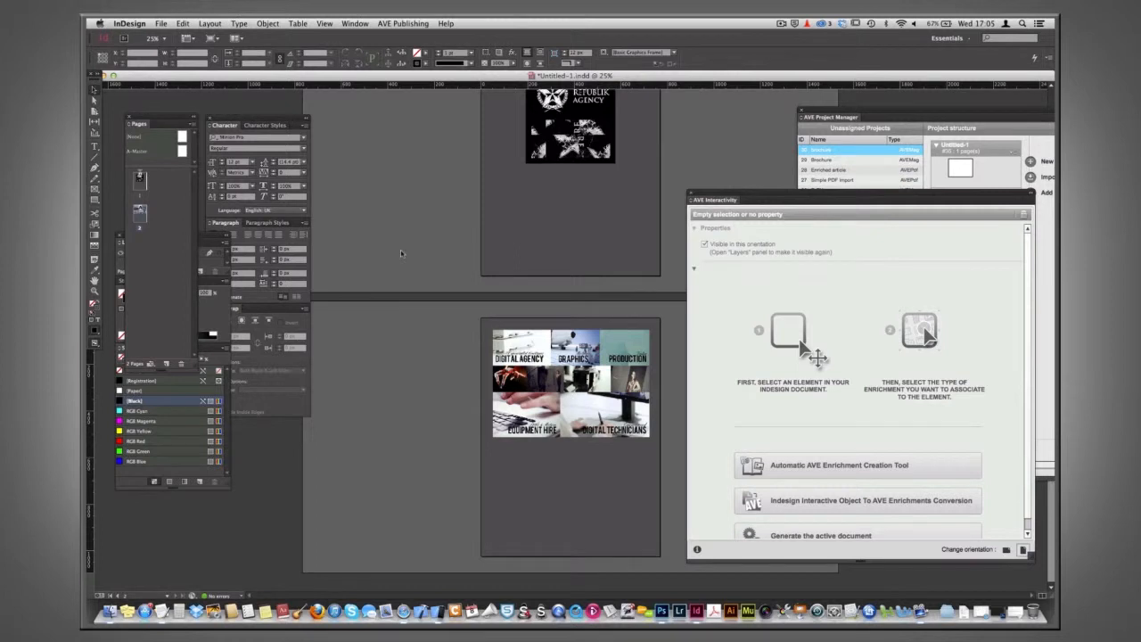
Create a new project document from the AVE Project Manager and save it as Untitled-2.indd.
double_click(936, 110)
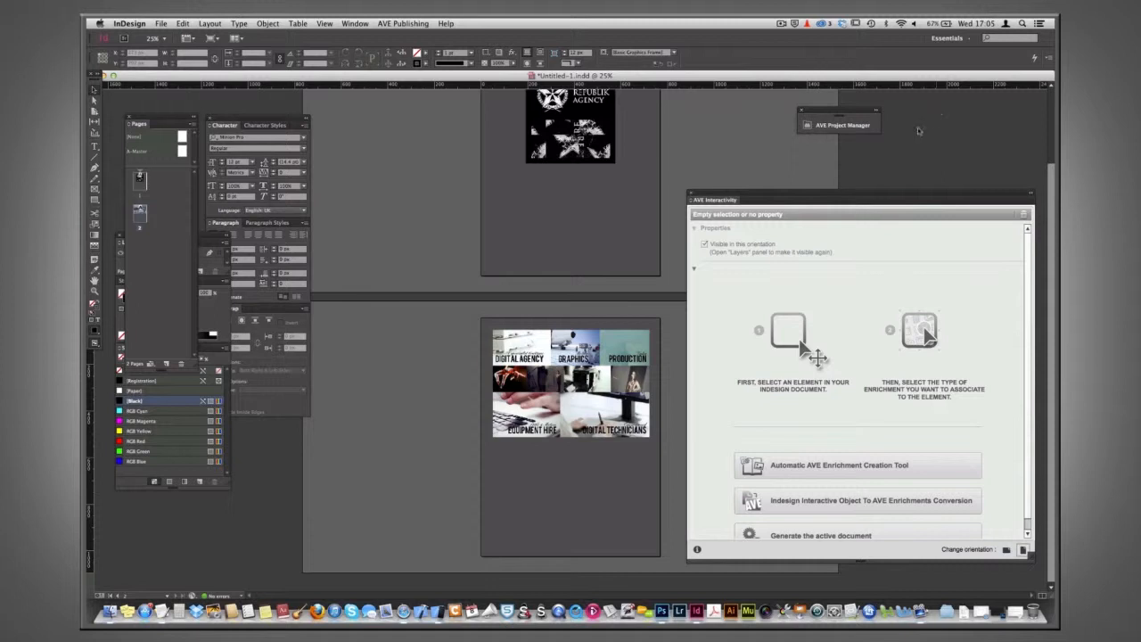
click(851, 126)
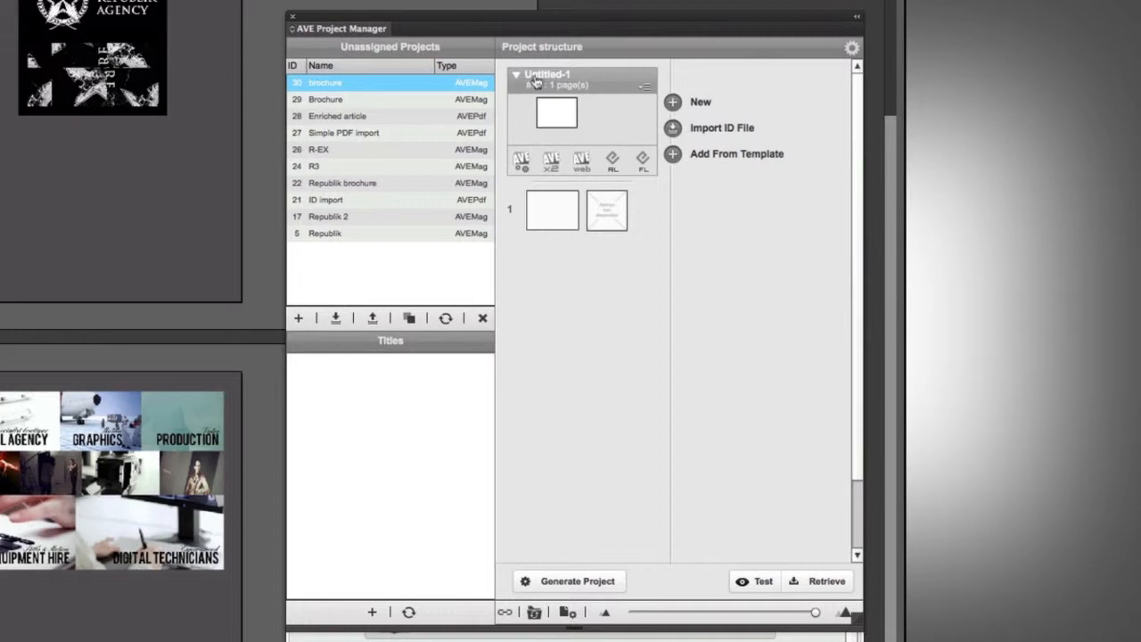
click(672, 103)
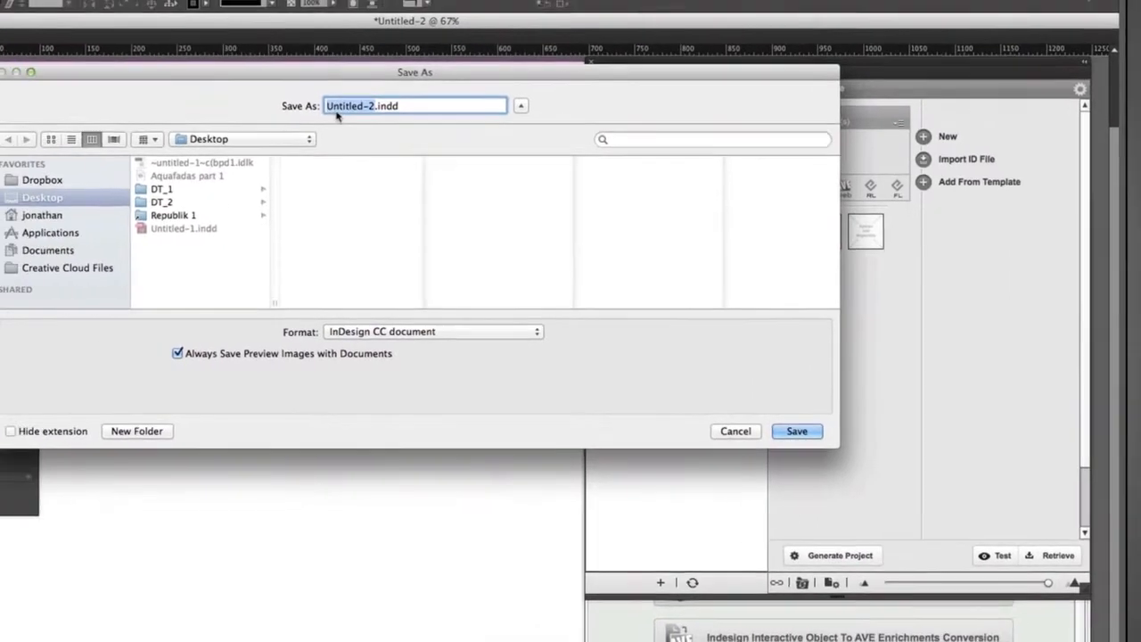
click(812, 430)
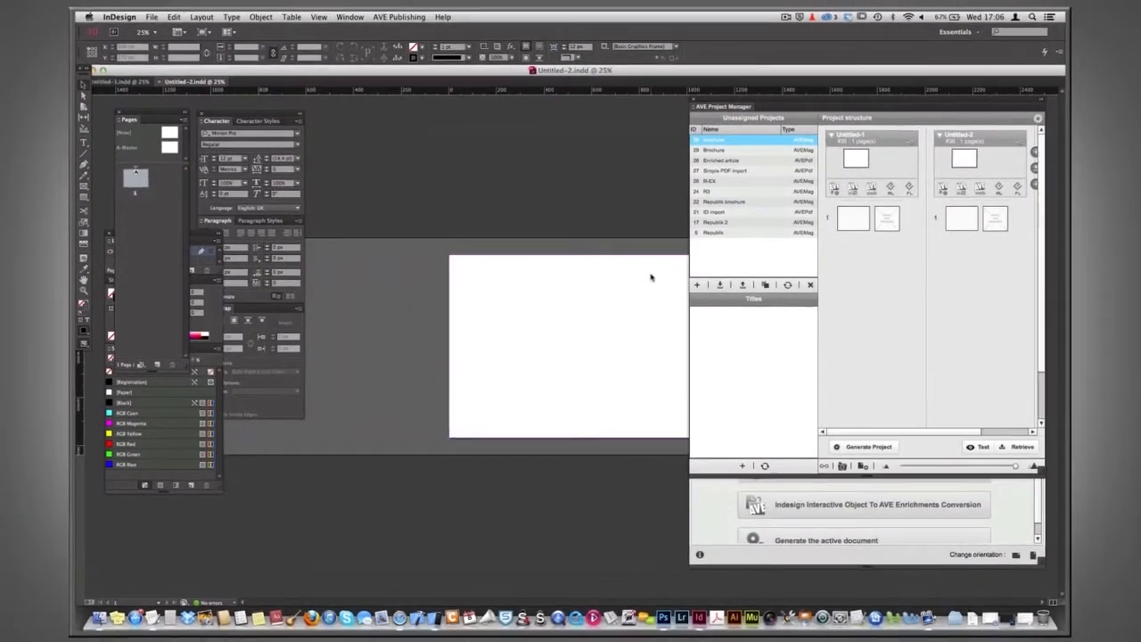
Switch between the Untitled-2 and Untitled-1 documents to compare them.
key(super+equal)
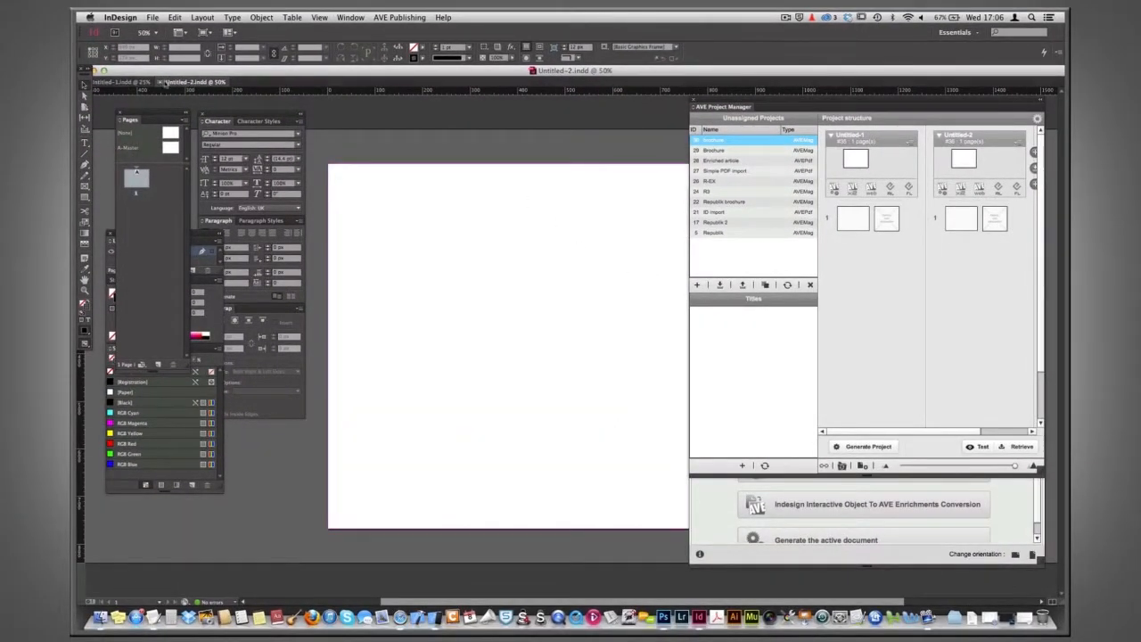
click(133, 82)
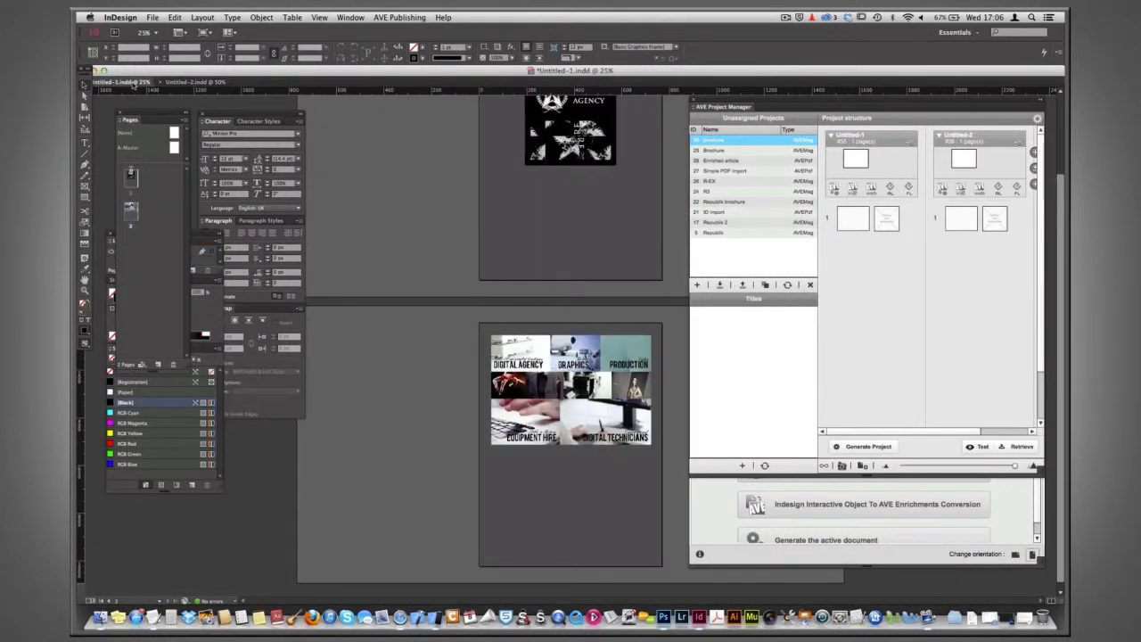
click(178, 84)
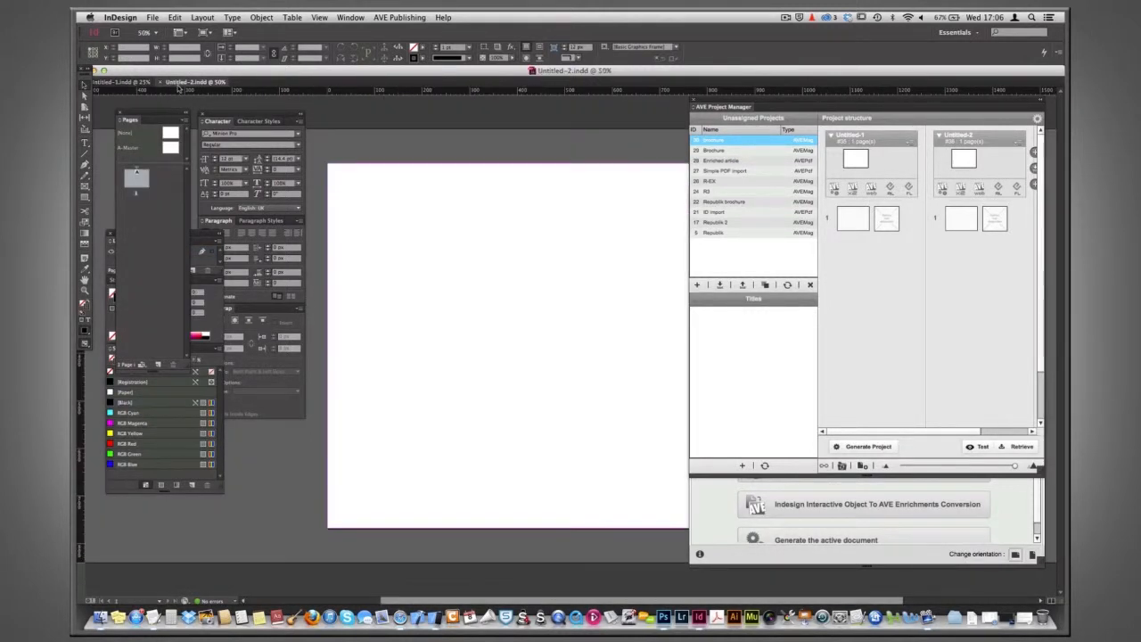
key(super+minus)
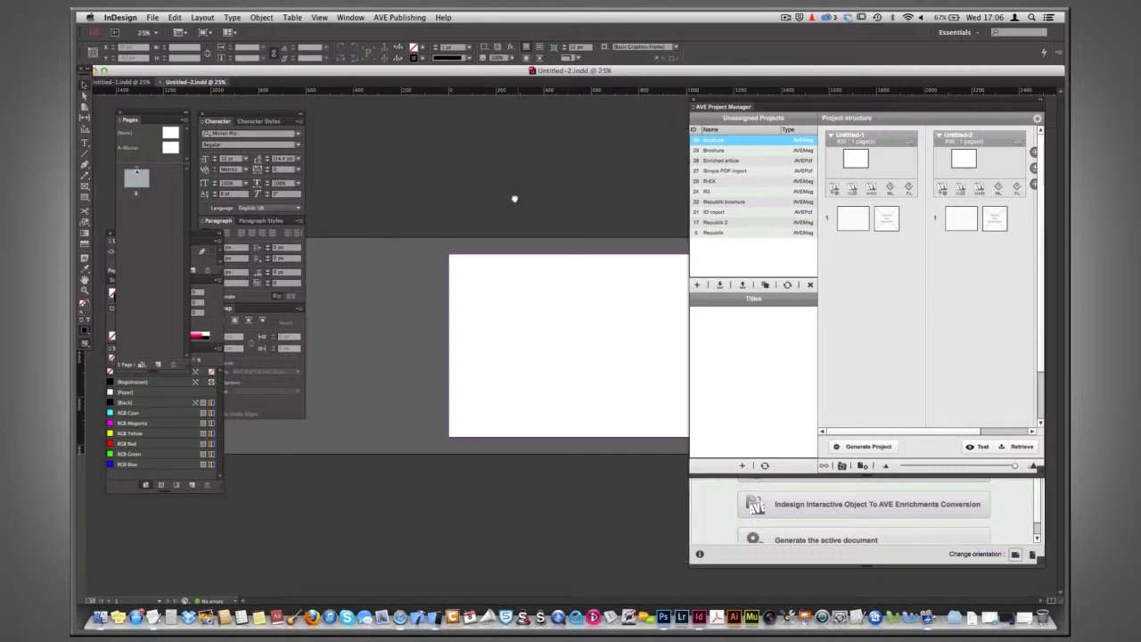
click(134, 82)
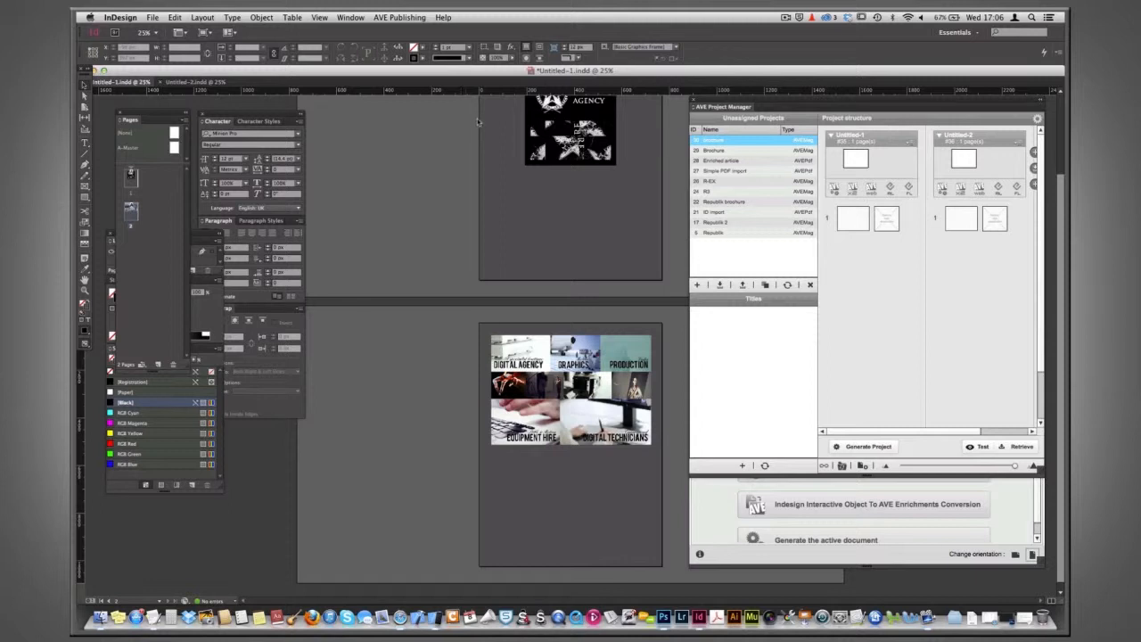
scroll(478, 122, up, 3)
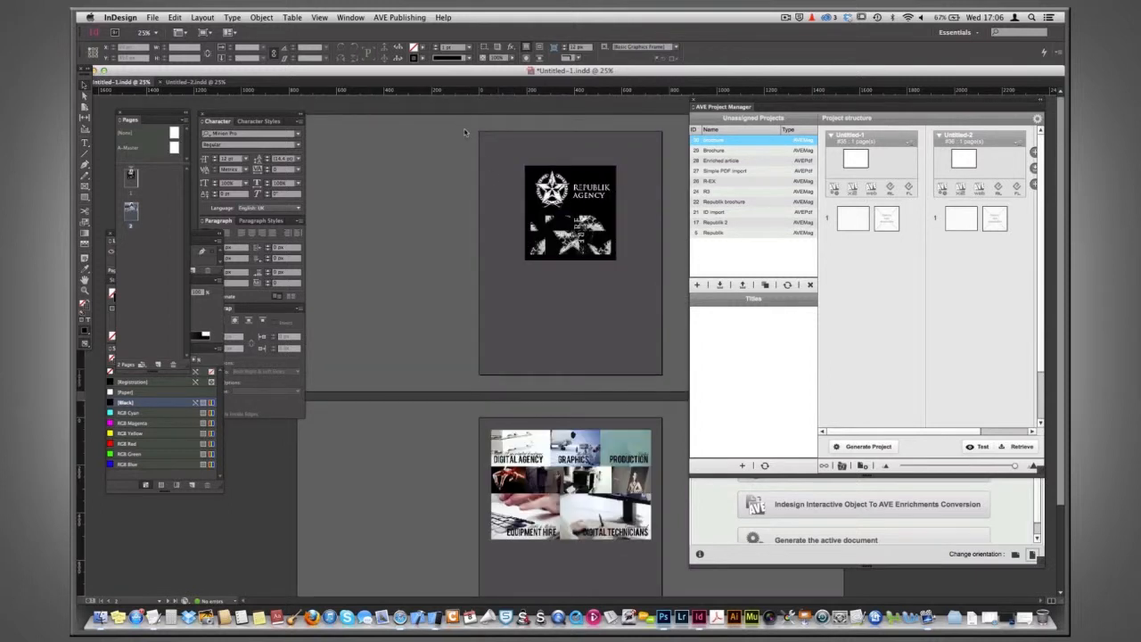
Copy the Republik Agency logo frame from Untitled-1 and paste it into the vertical layout of Untitled-2.
click(647, 195)
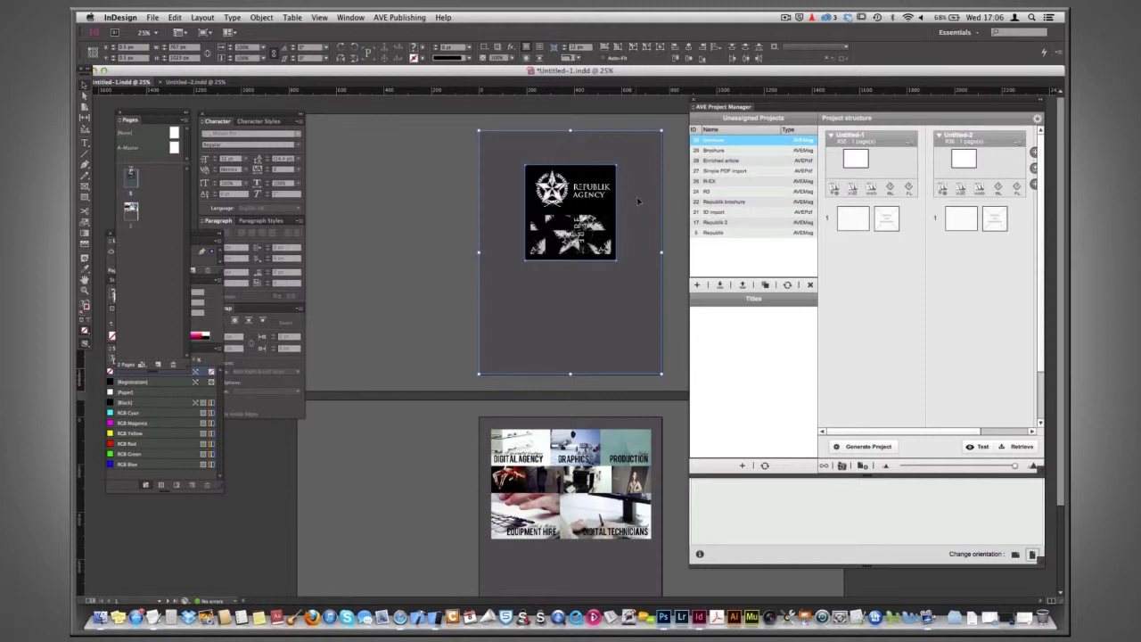
click(188, 82)
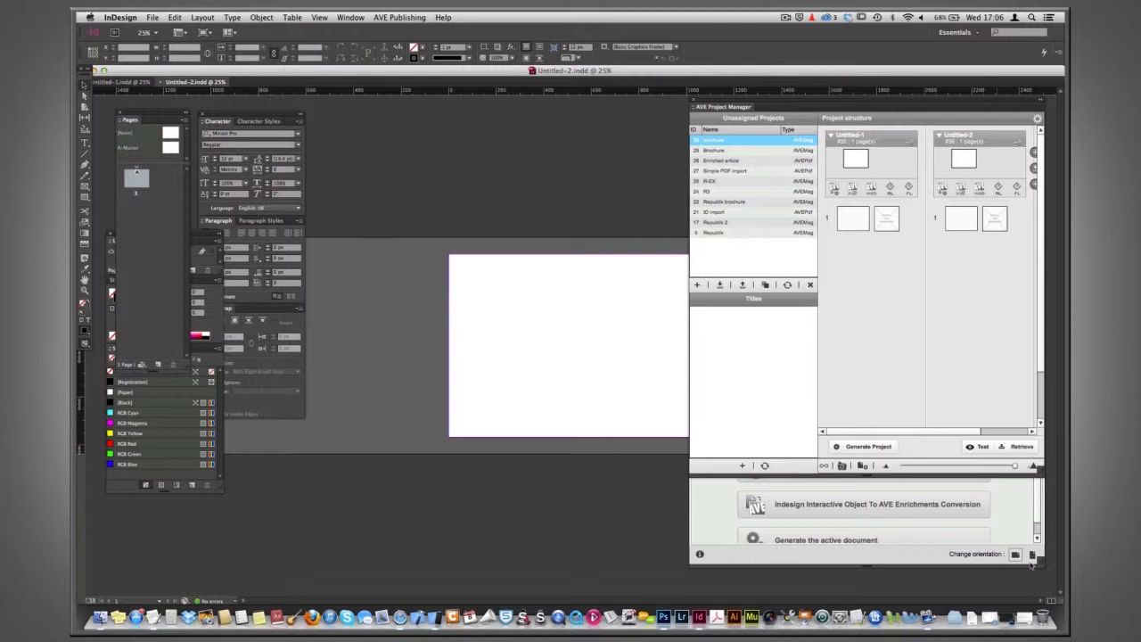
click(1031, 554)
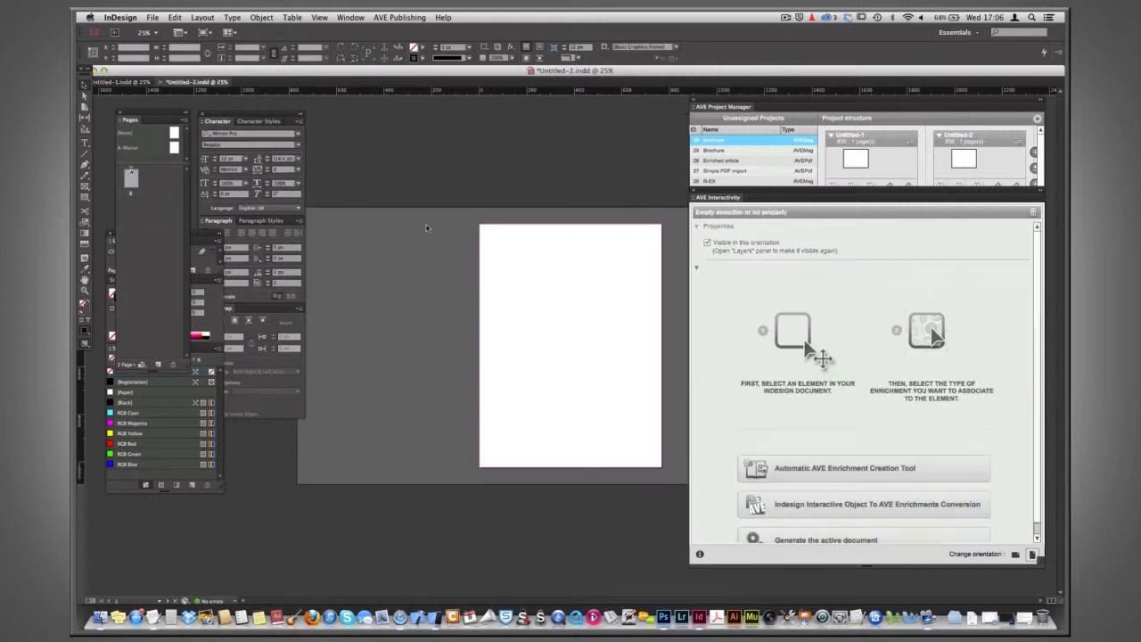
key(super+v)
click(422, 308)
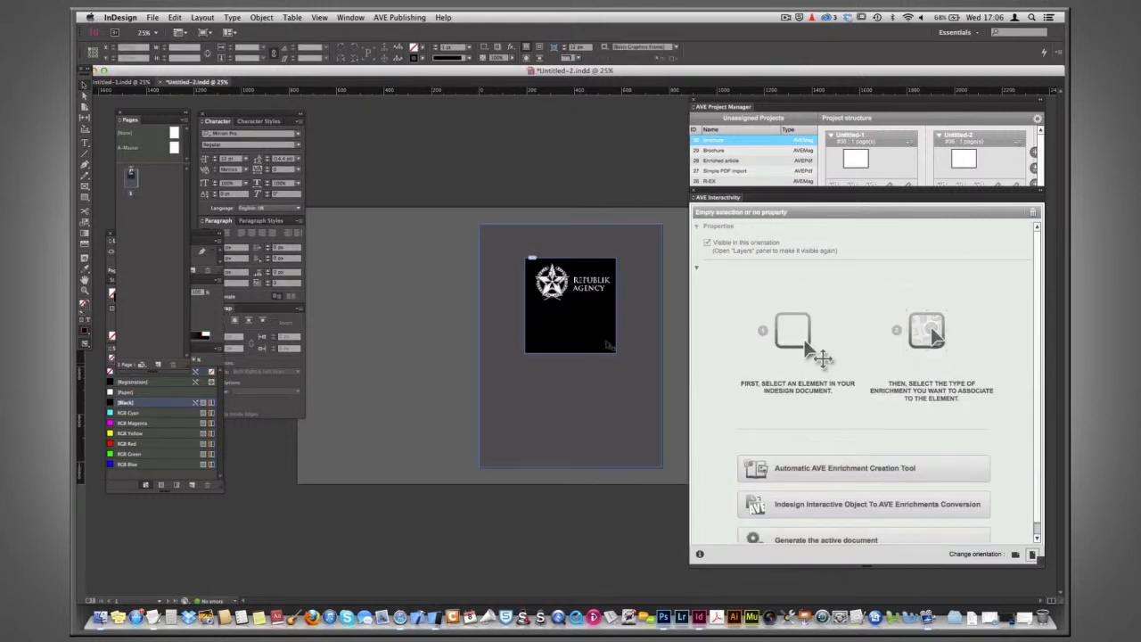
Crop the pasted logo frame by raising its bottom edge to fit snugly around the logo.
click(611, 345)
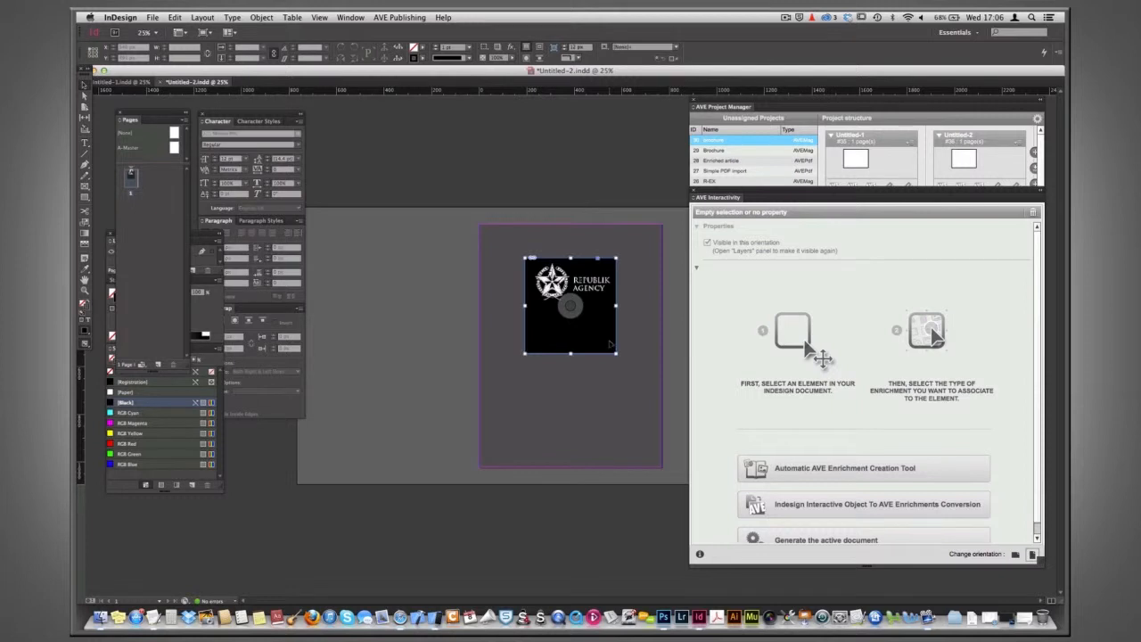
drag(570, 352, 569, 309)
click(422, 295)
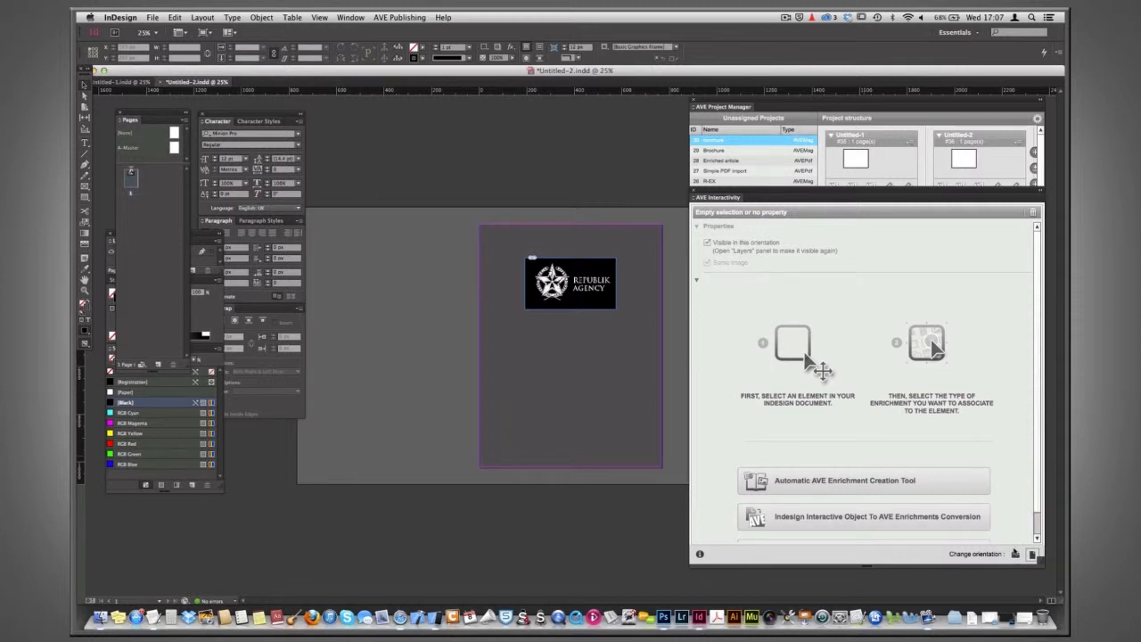
In the horizontal layout, crop the logo frame's bottom edge and move the logo up near the page top.
click(1016, 555)
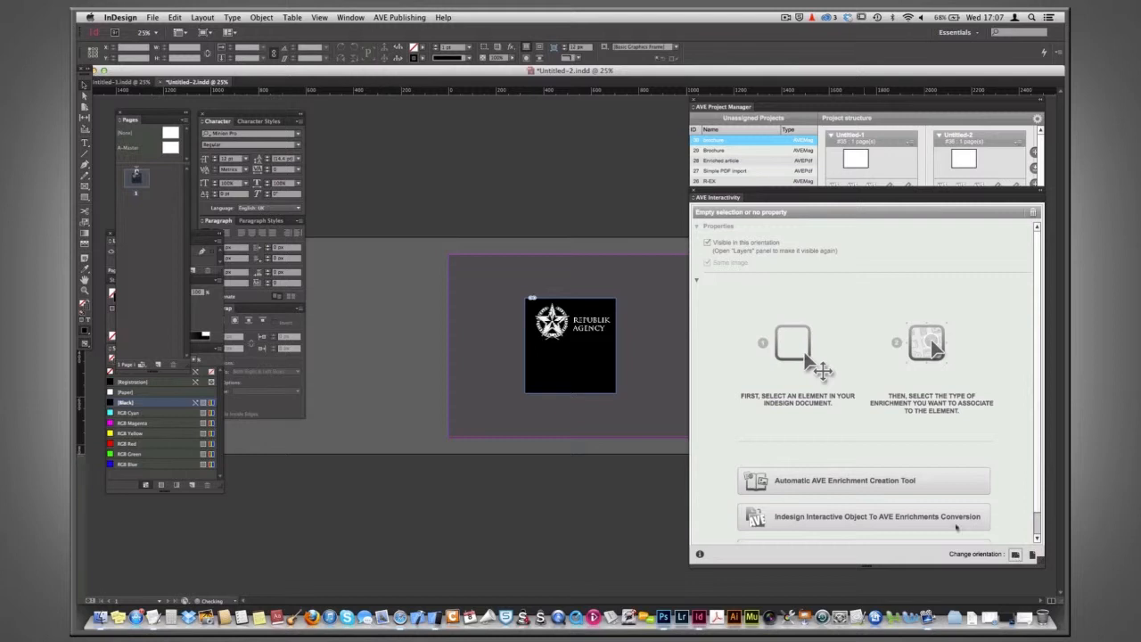
click(599, 381)
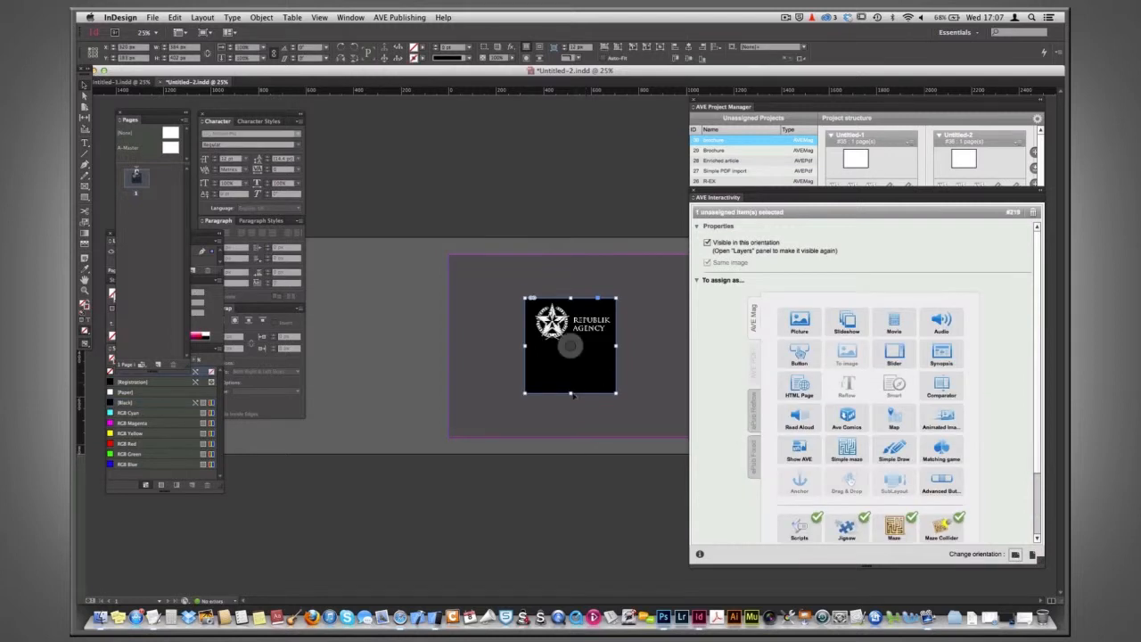
drag(571, 368, 572, 346)
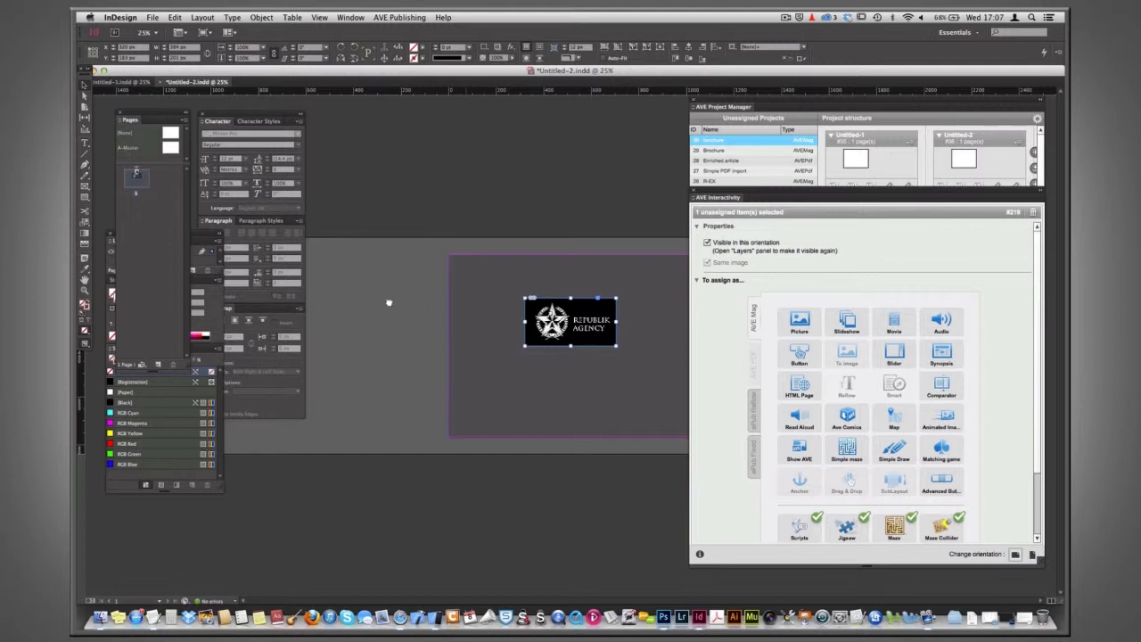
key(super+equal)
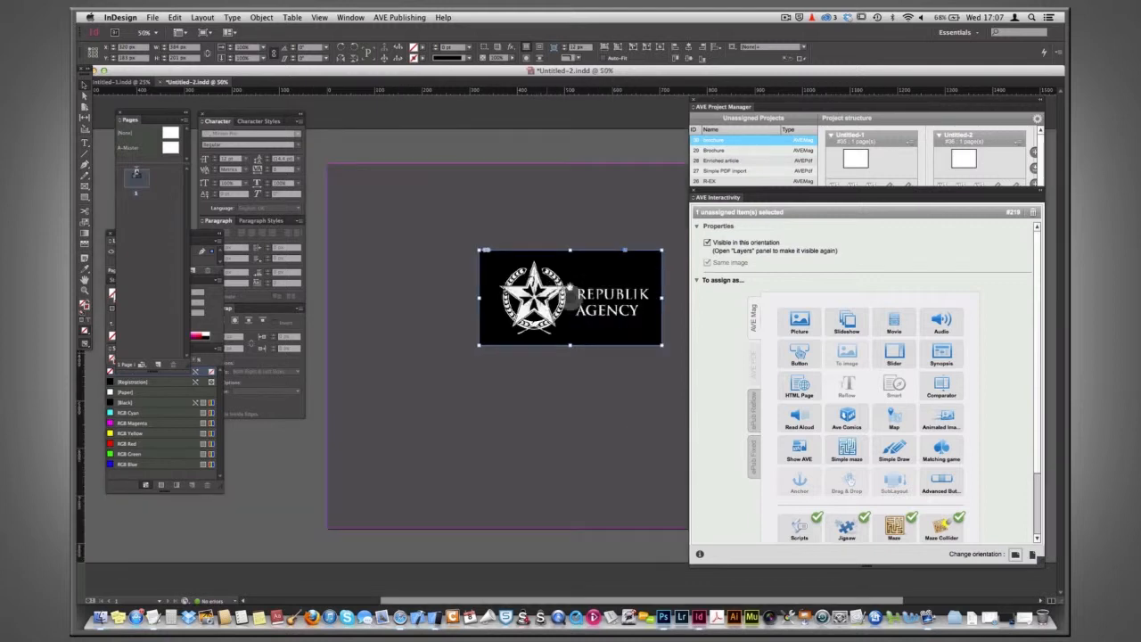
scroll(578, 246, right, 3)
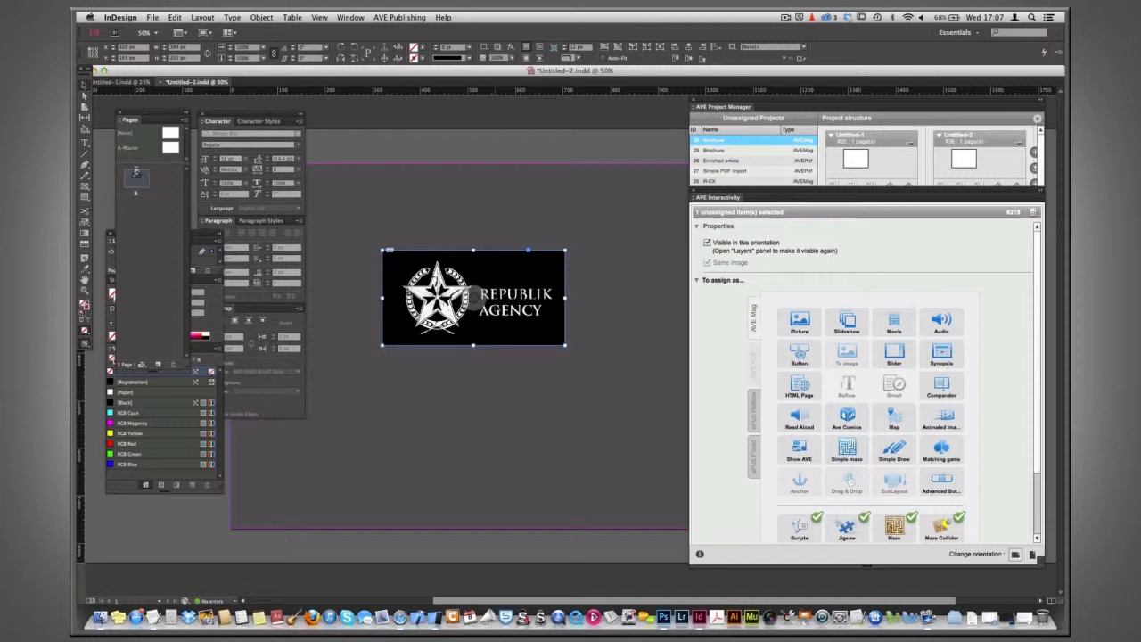
drag(513, 283, 515, 228)
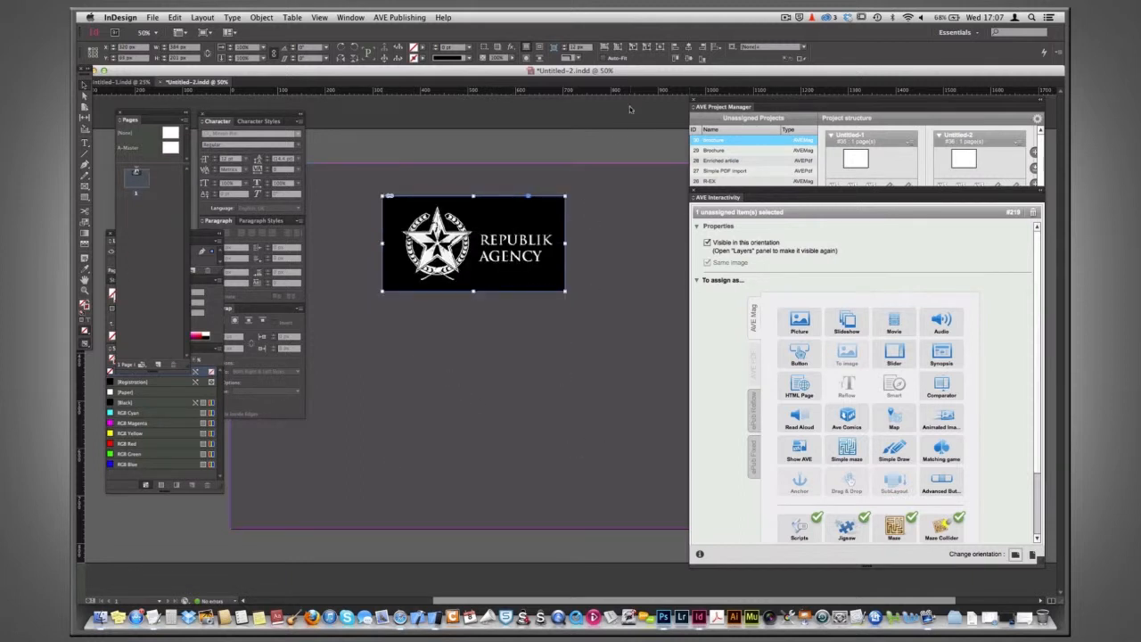
click(623, 138)
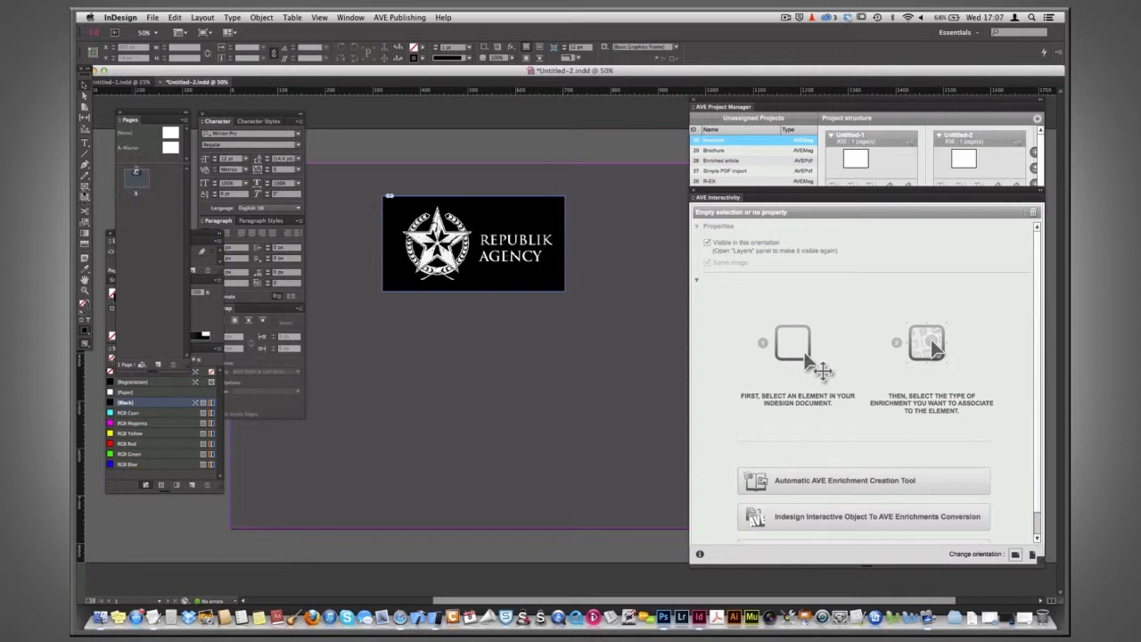
Draw a text frame under the logo and paste the Republik Agency description paragraphs copied from urls.txt in TextEdit.
click(86, 142)
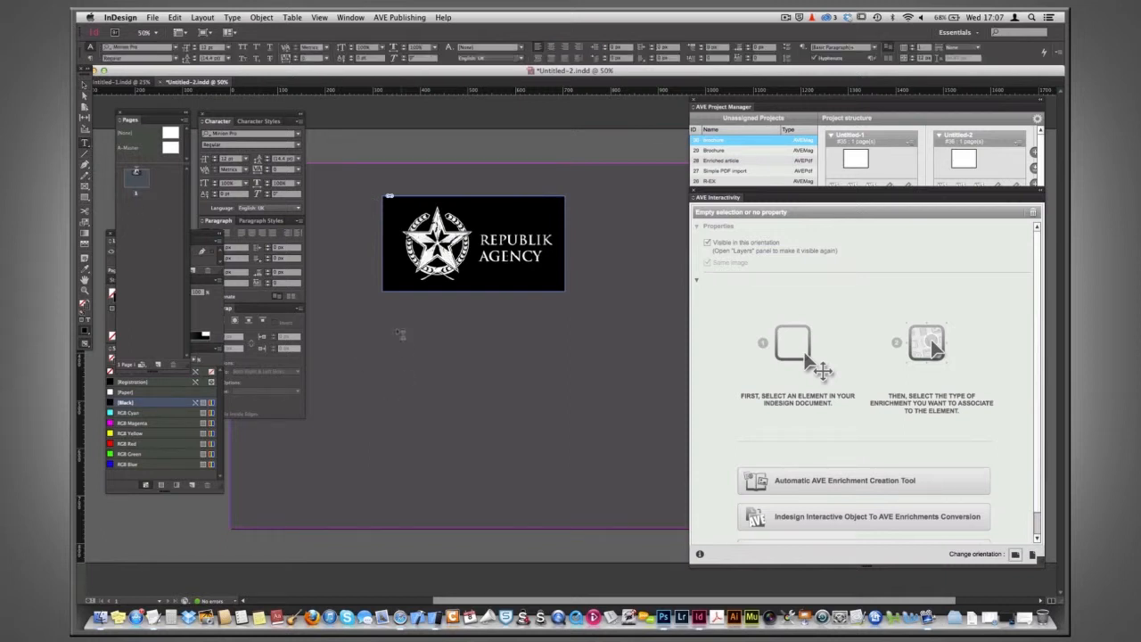
drag(383, 313, 564, 491)
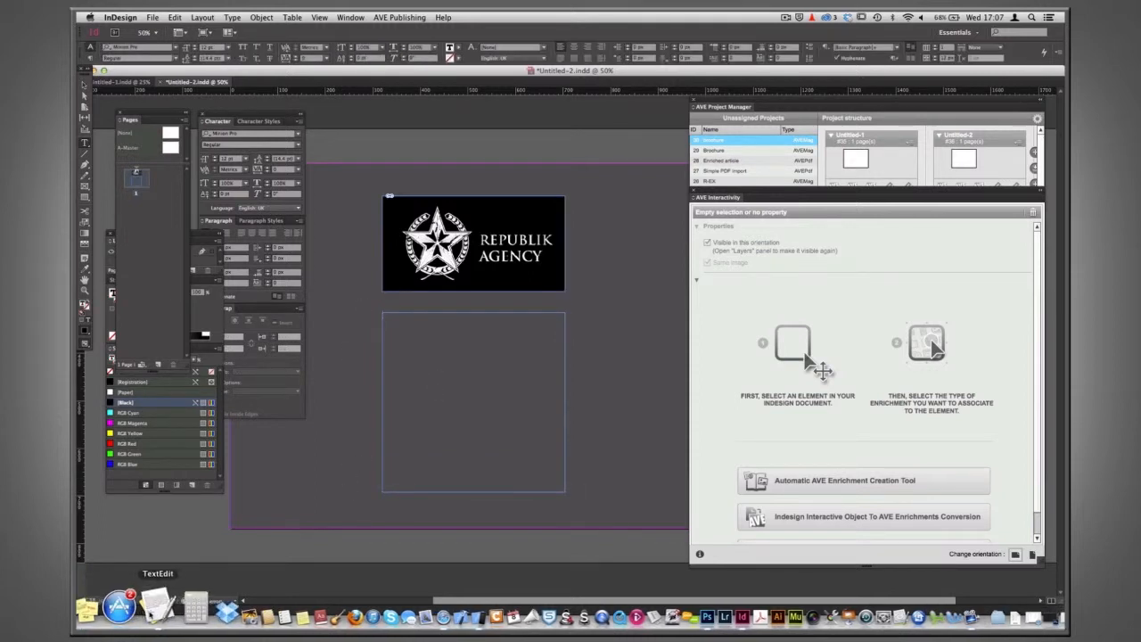
click(152, 611)
drag(428, 252, 428, 396)
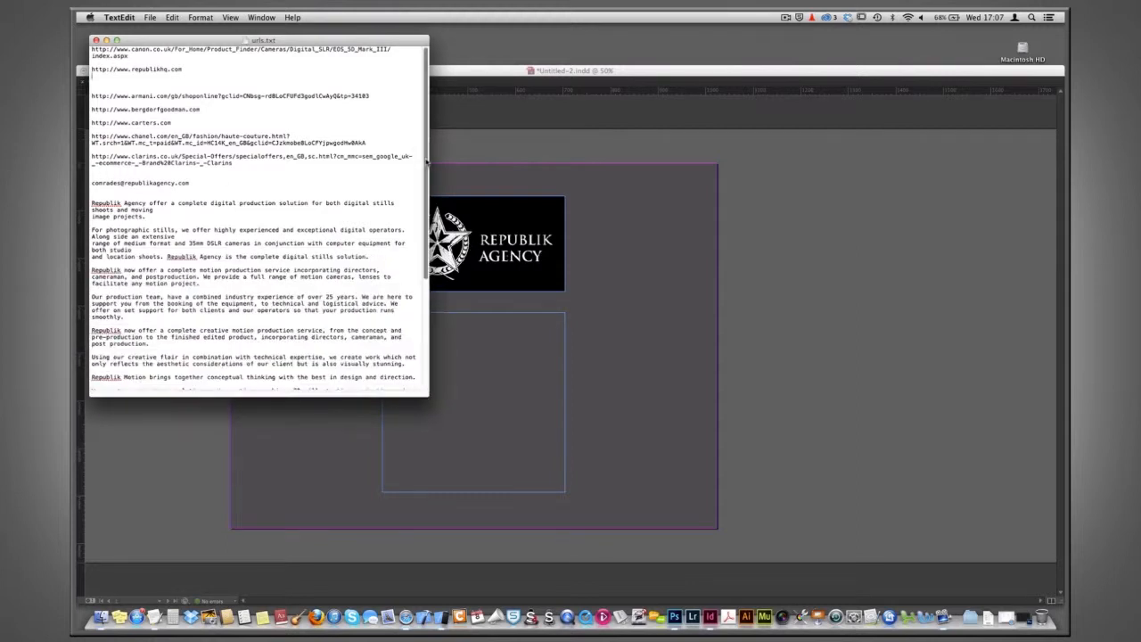
scroll(267, 214, down, 4)
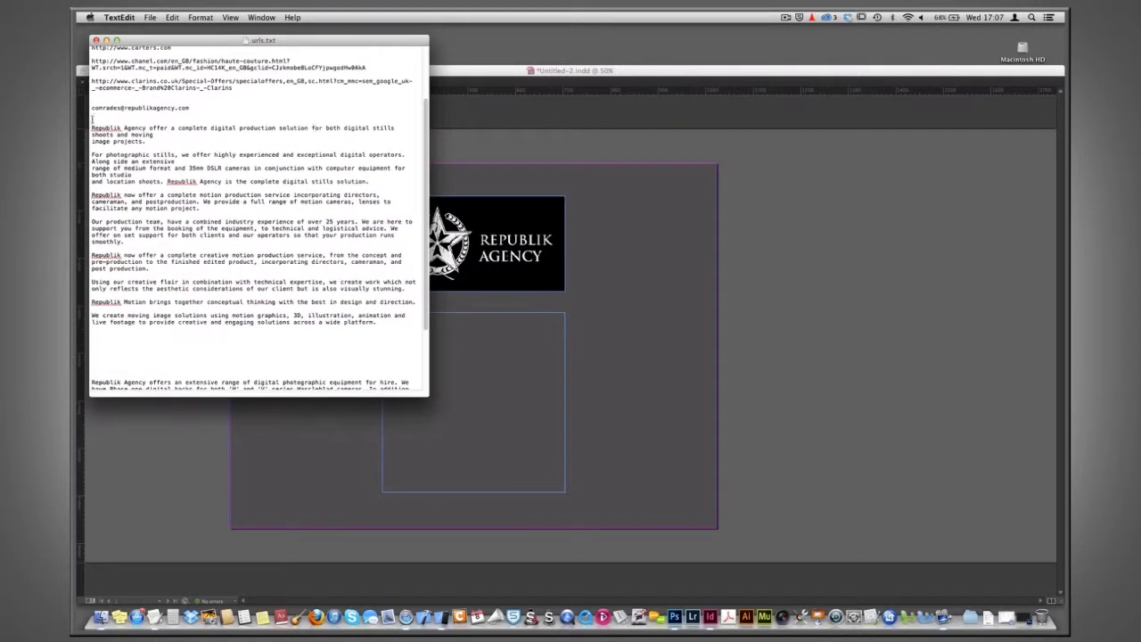
drag(91, 125, 375, 321)
key(super+c)
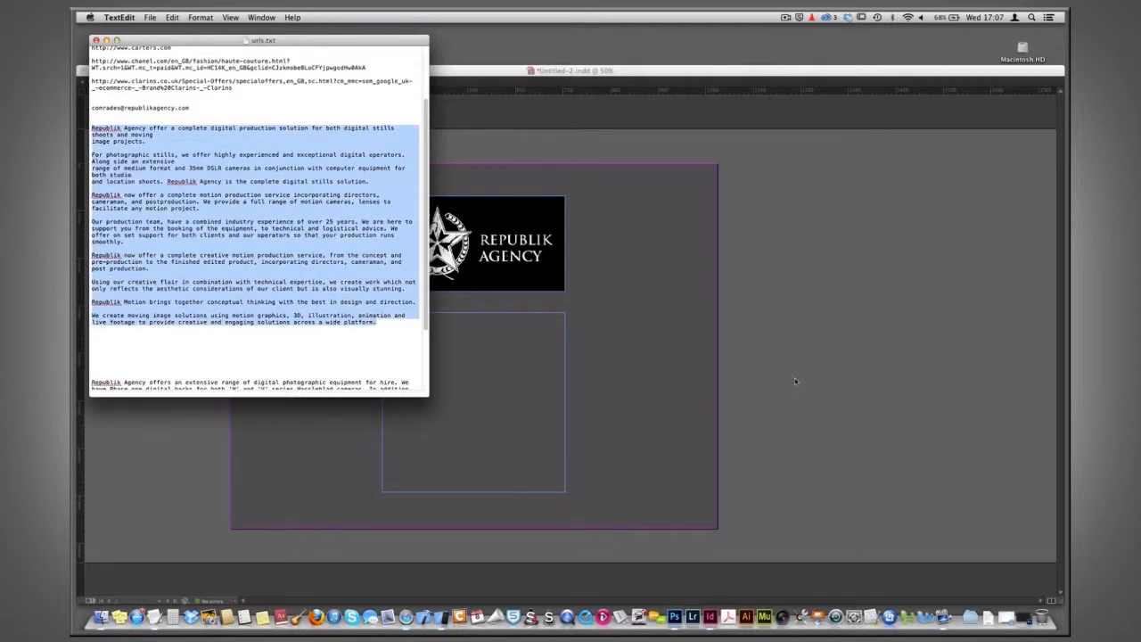
click(793, 381)
click(437, 346)
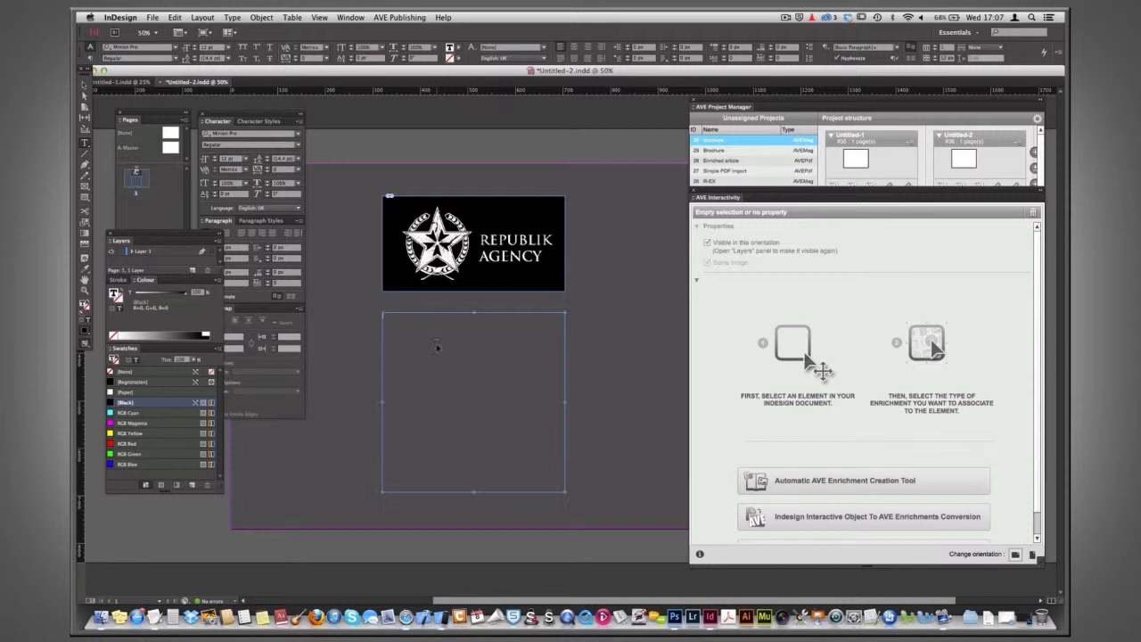
key(super+v)
Set all the pasted text to Myriad Pro with the Paper (white) colour.
key(super+a)
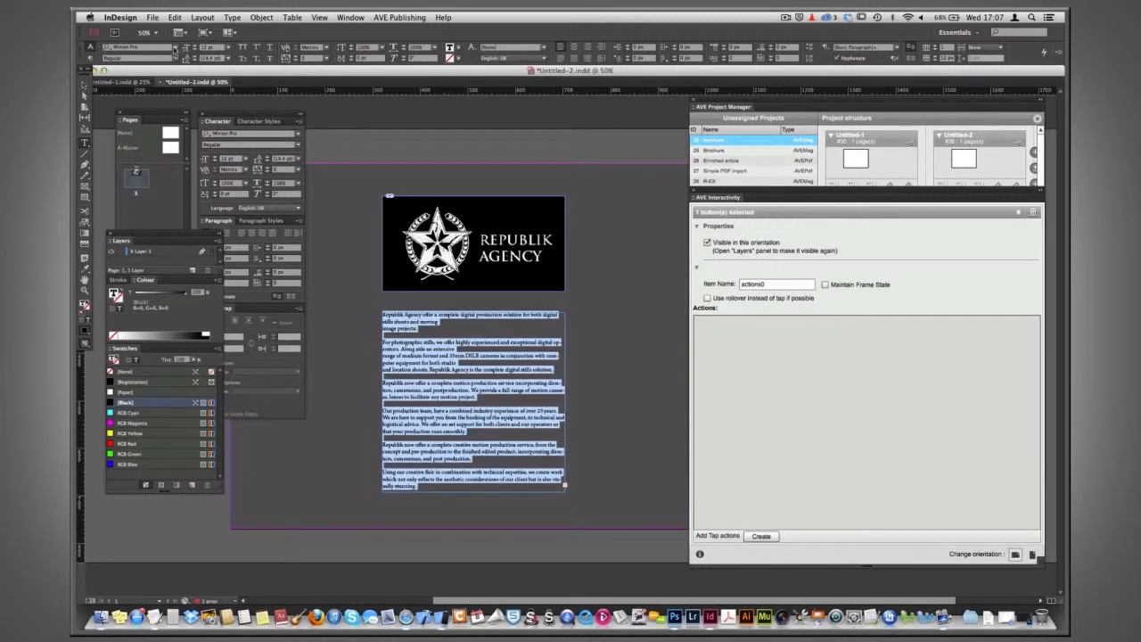
click(175, 47)
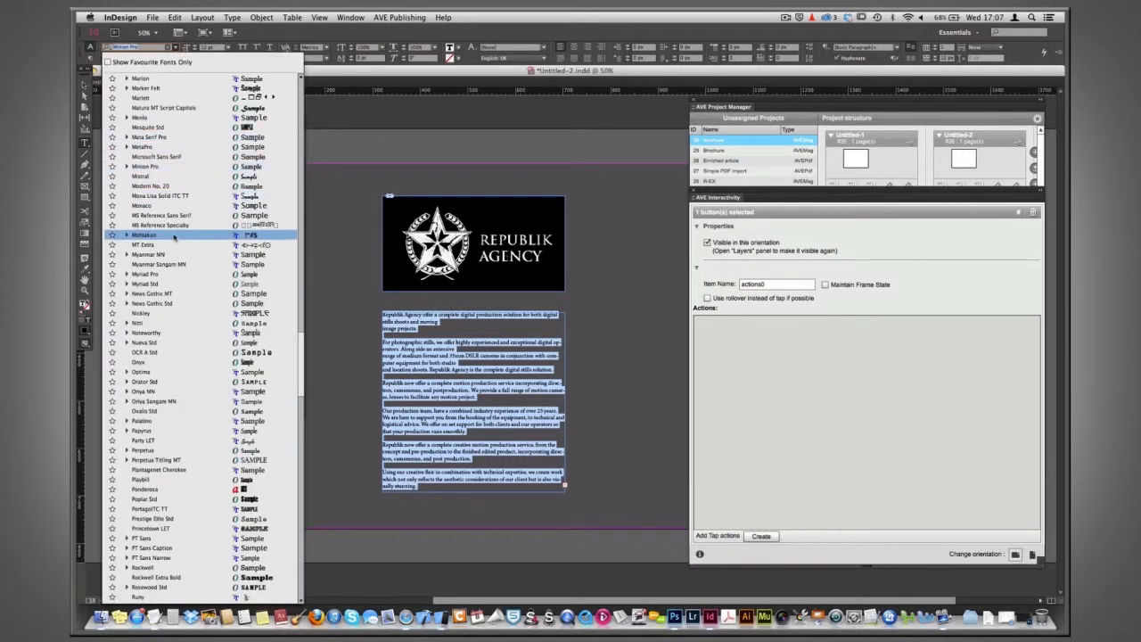
click(171, 274)
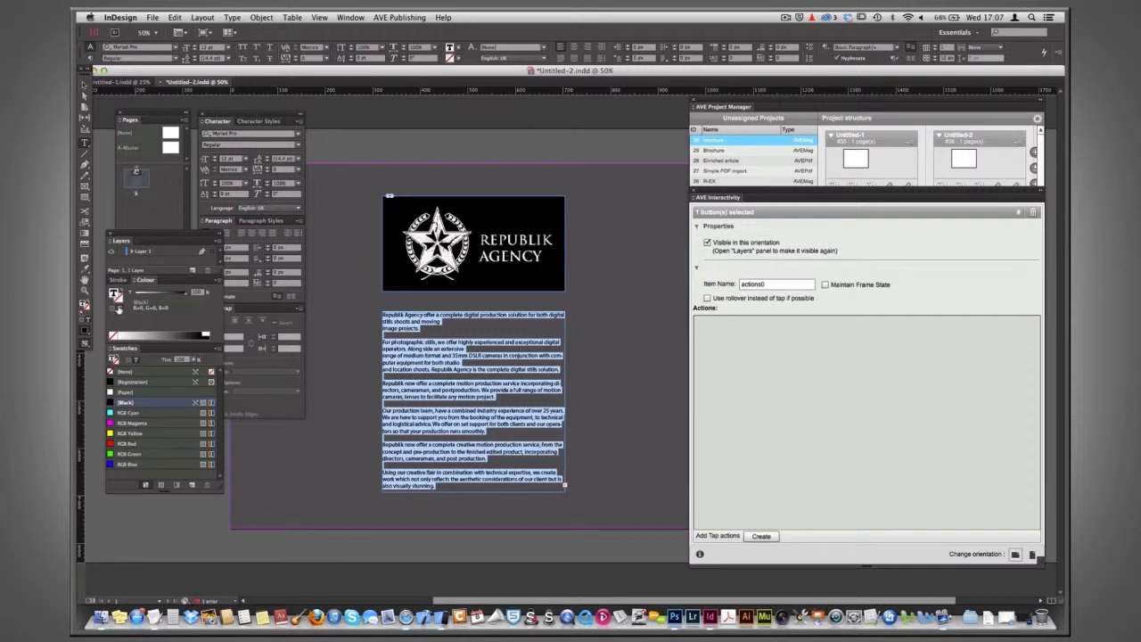
click(125, 393)
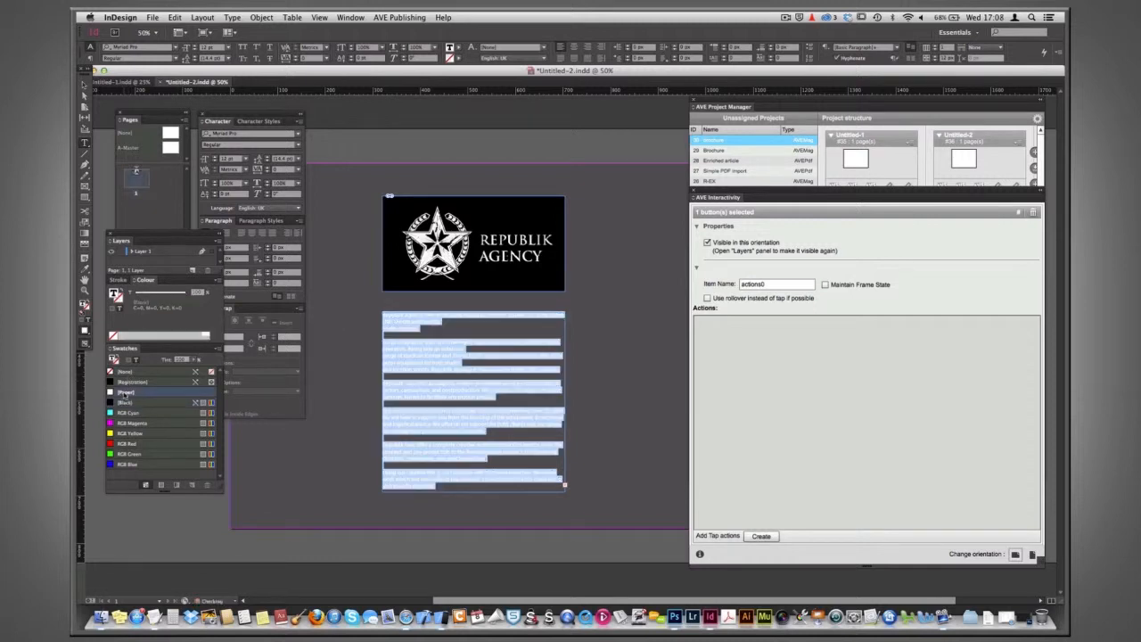
click(425, 312)
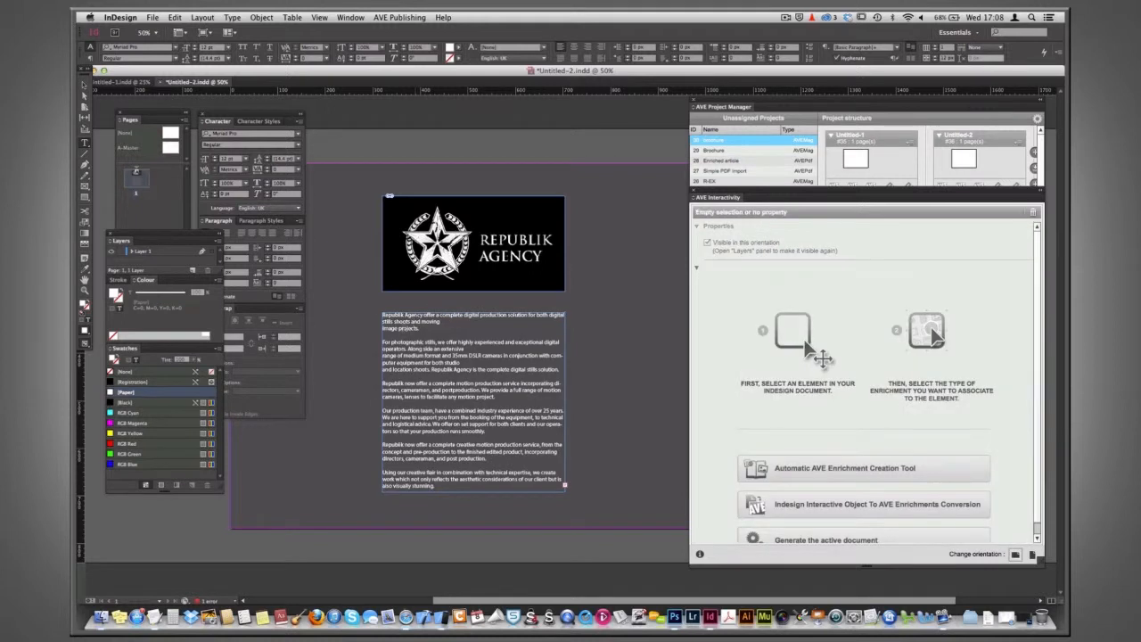
Clean up the pasted text by joining broken lines and adding line breaks at hyphenated words.
key(super+equal)
drag(549, 353, 381, 261)
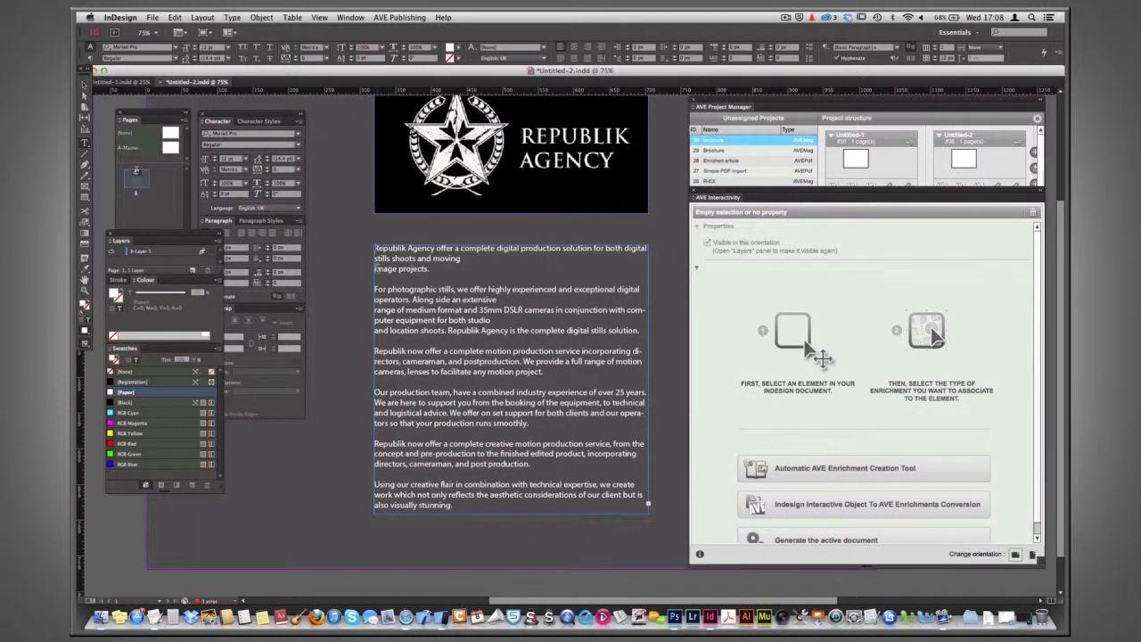
click(422, 297)
key(BackSpace)
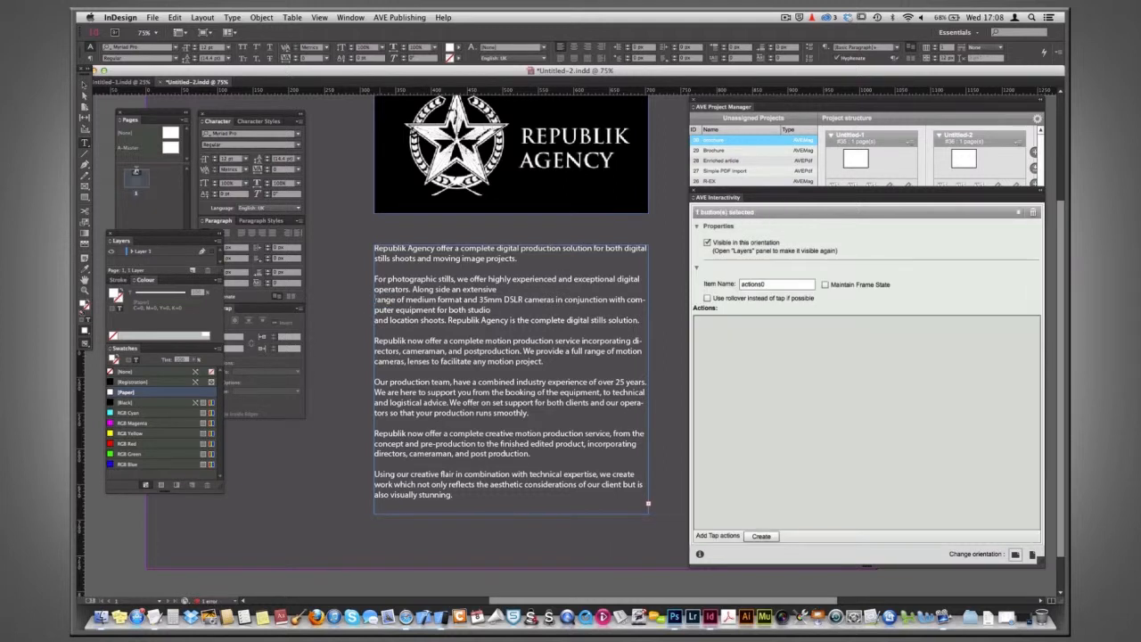
key(BackSpace)
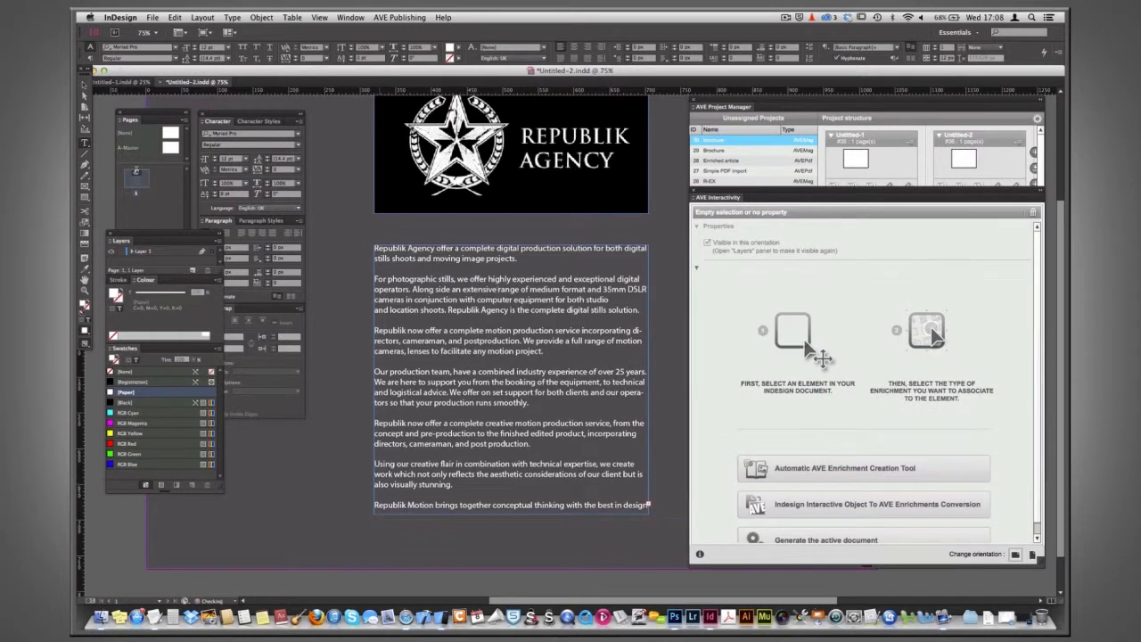
click(633, 330)
key(Return)
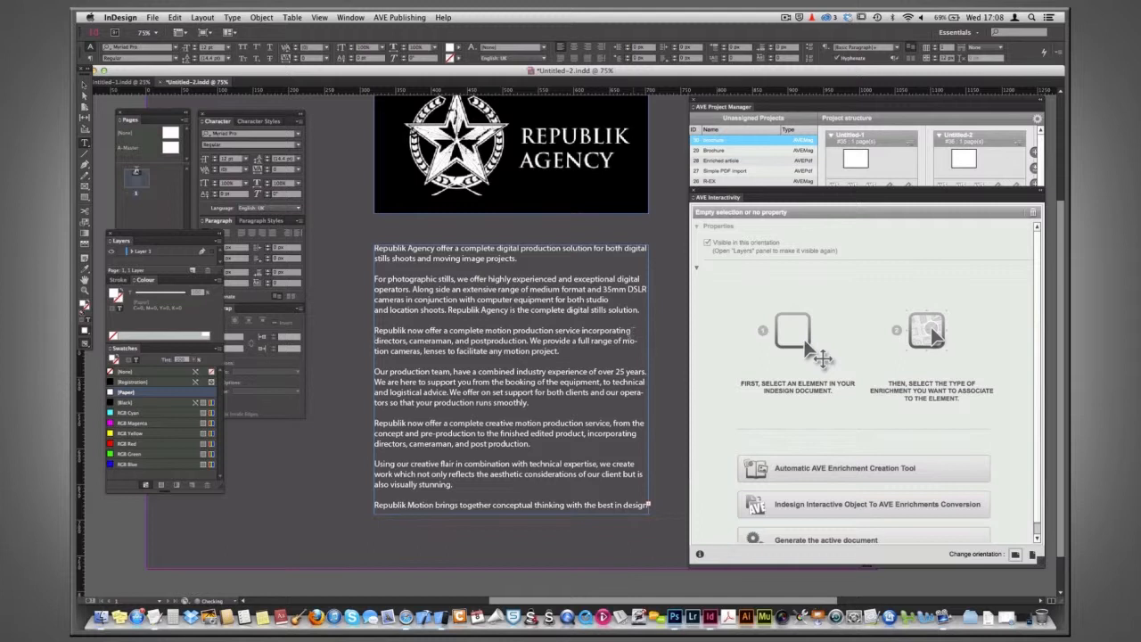
key(Return)
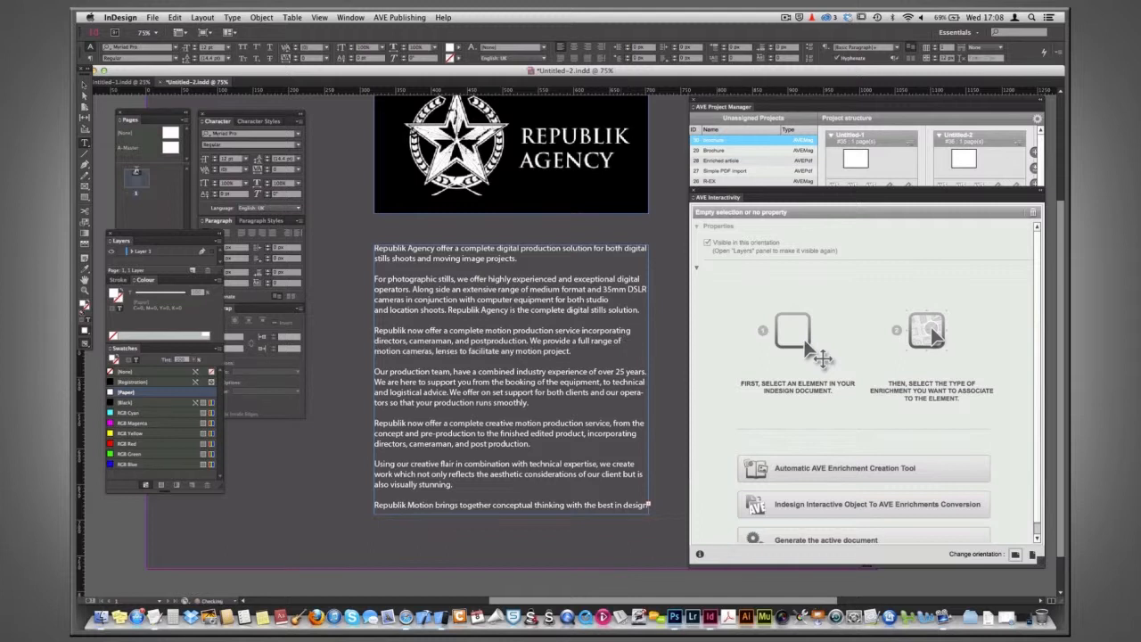
Shorten the text frame's height in the horizontal layout so it ends after the fifth paragraph.
click(86, 84)
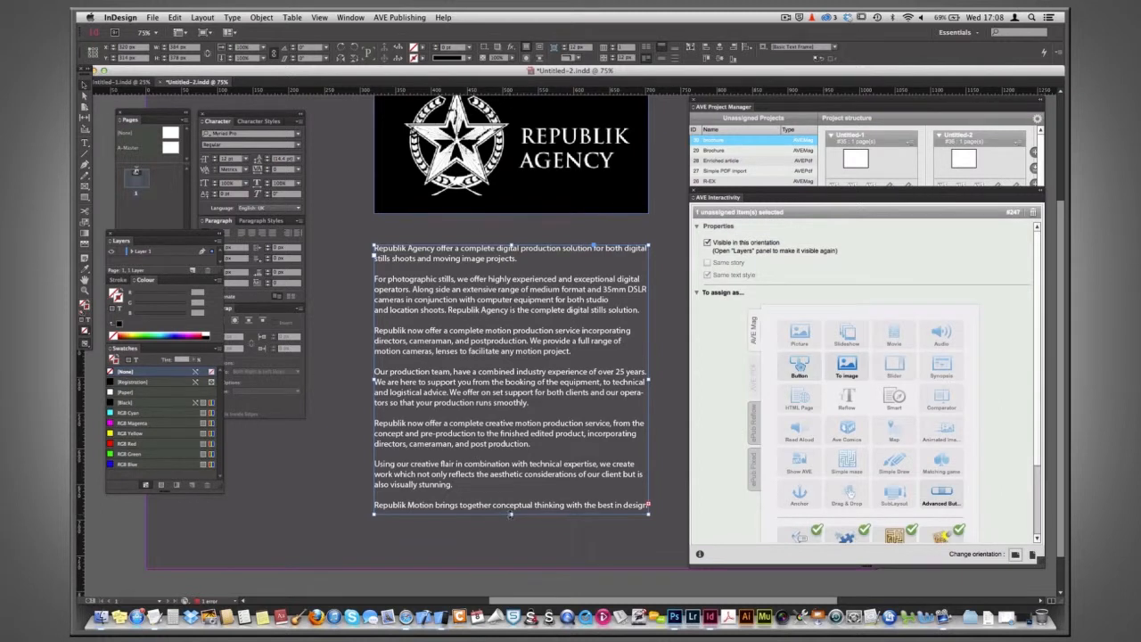
drag(510, 515, 516, 455)
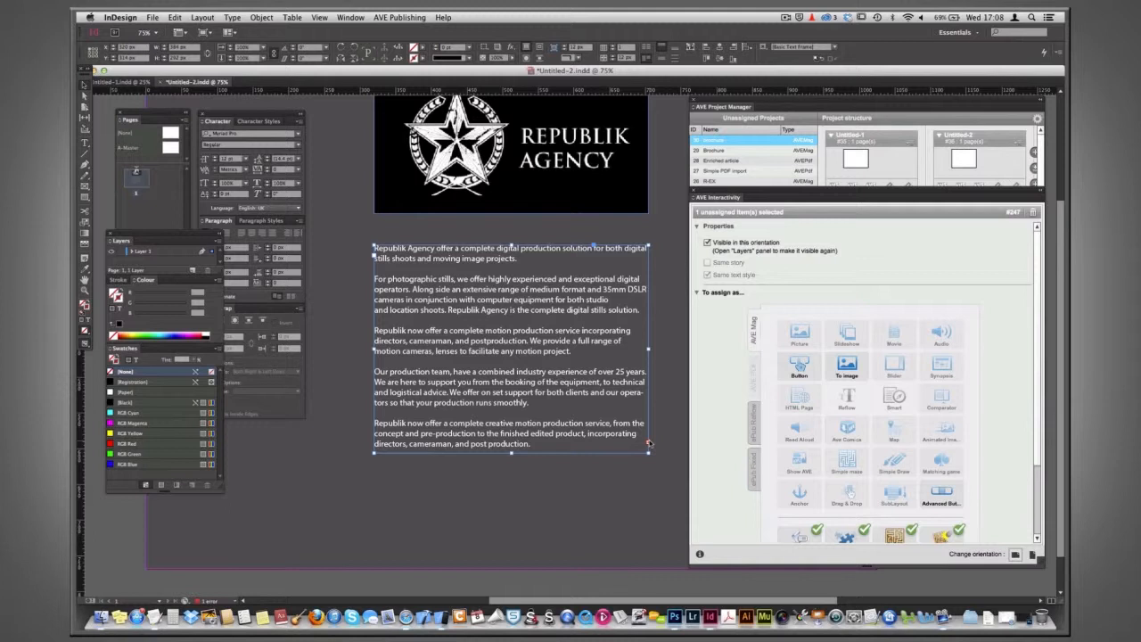
scroll(650, 443, up, 2)
key(super+minus)
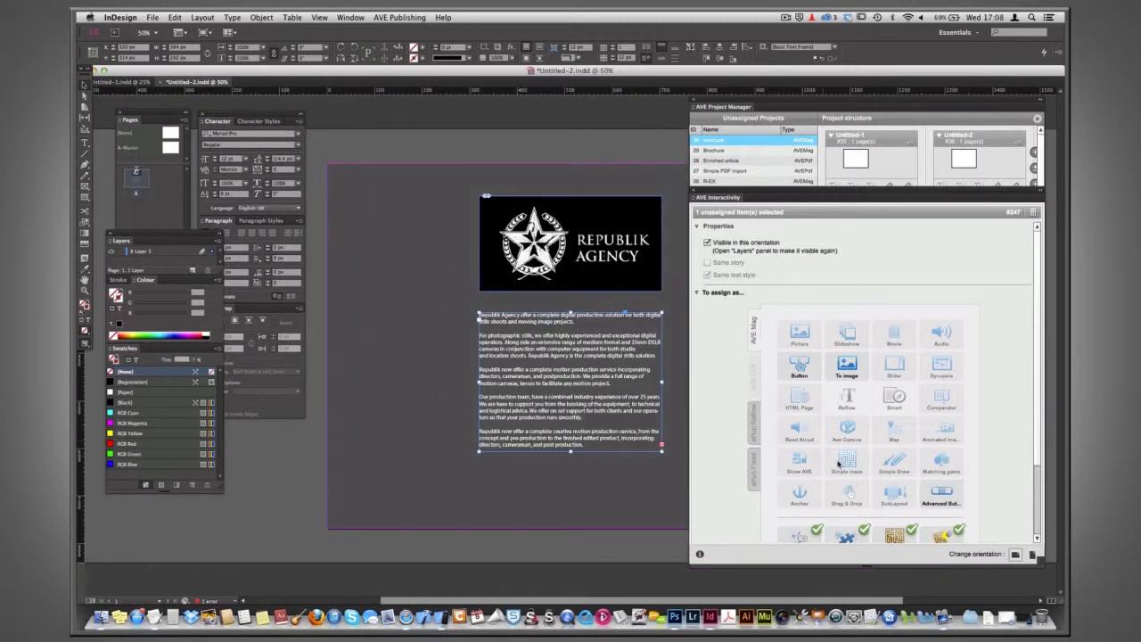
In the vertical layout, move the text frame under the logo and lengthen it to show all paragraphs, then return to horizontal.
click(1032, 555)
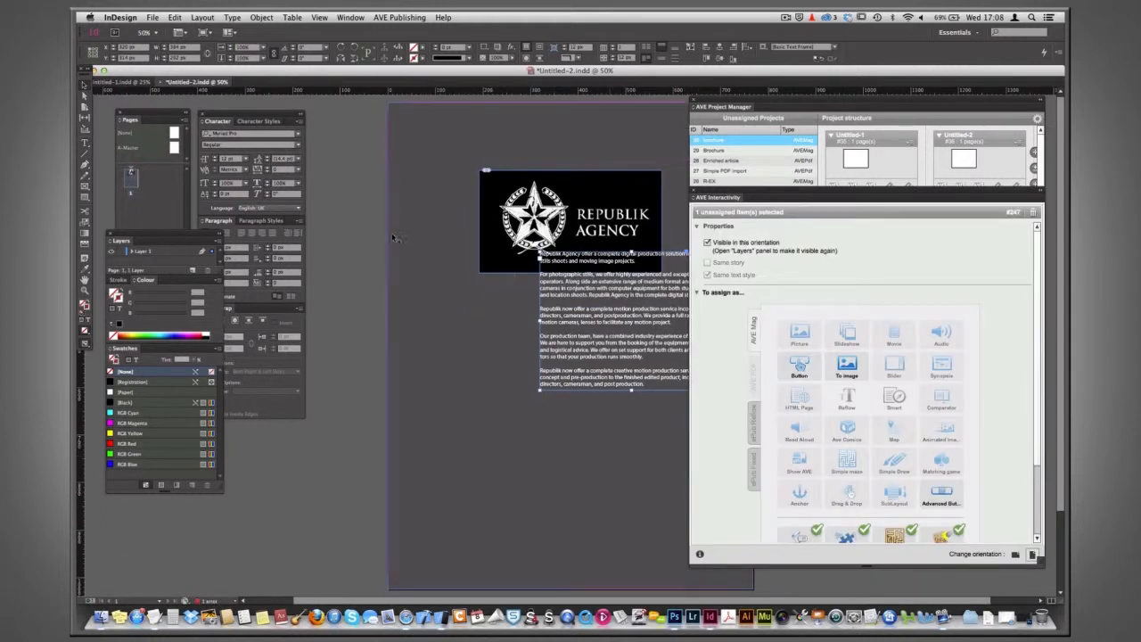
click(395, 238)
scroll(584, 290, right, 3)
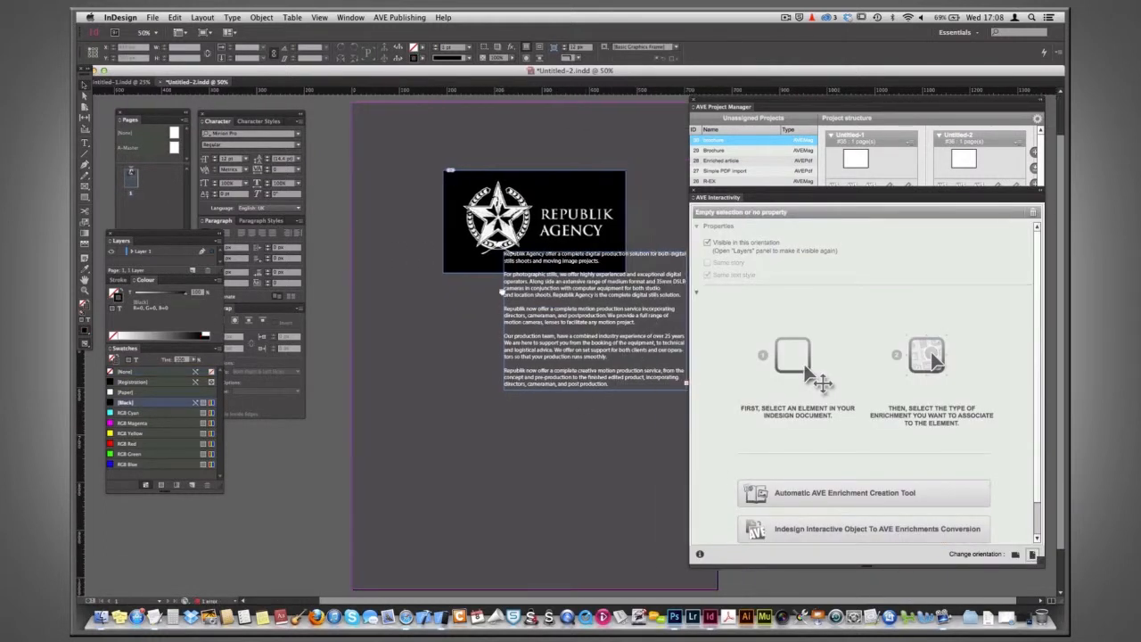
drag(609, 297, 548, 334)
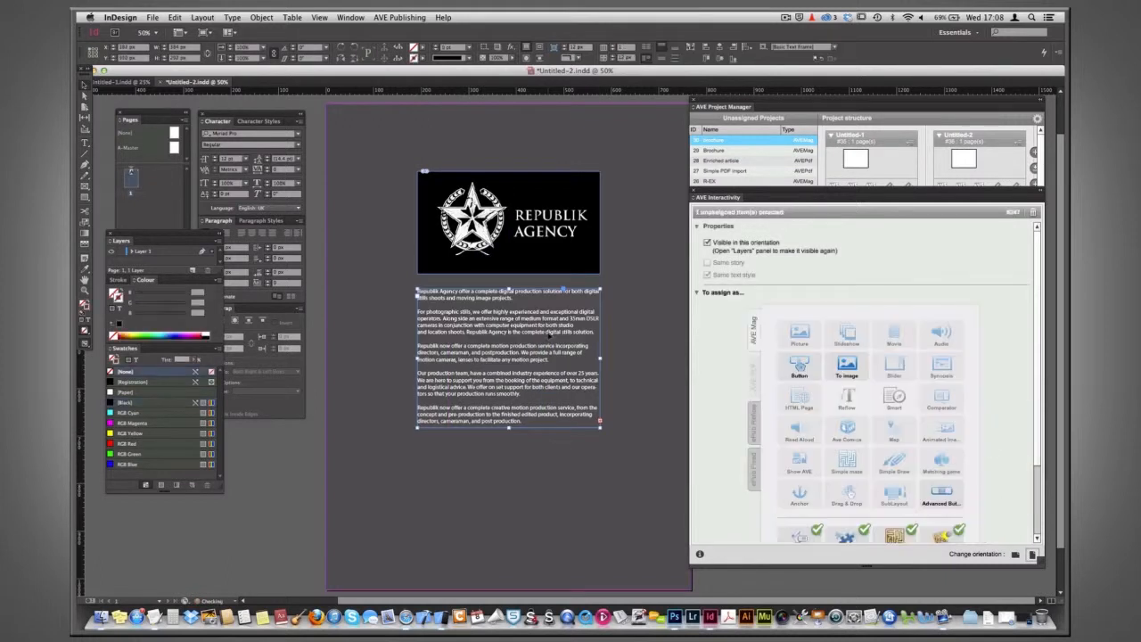
drag(507, 426, 508, 510)
click(307, 472)
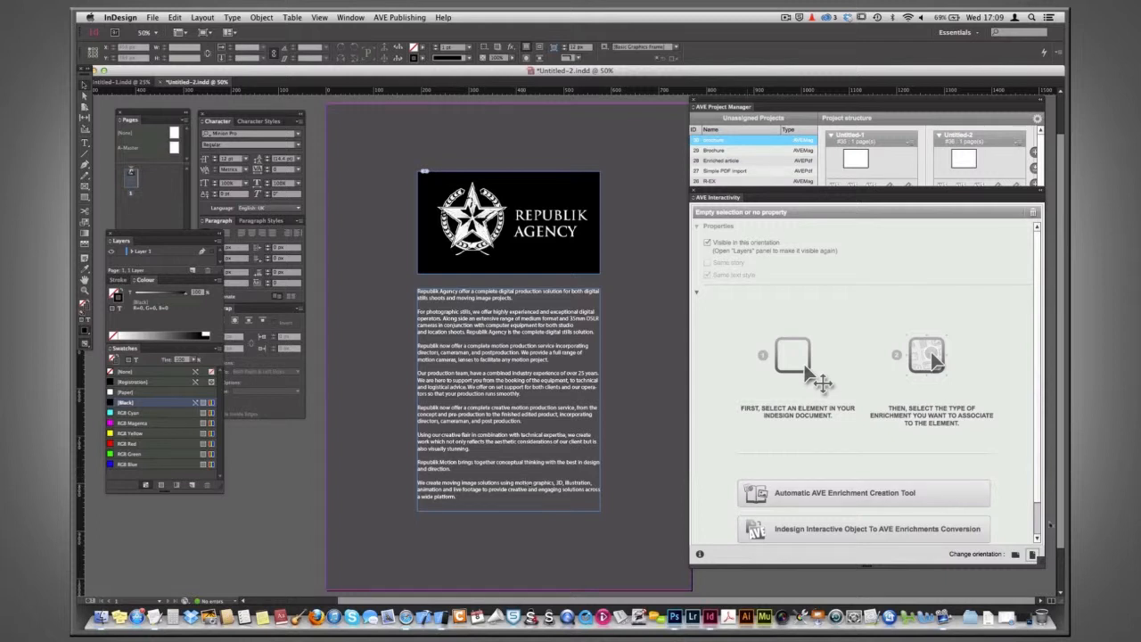
click(1015, 554)
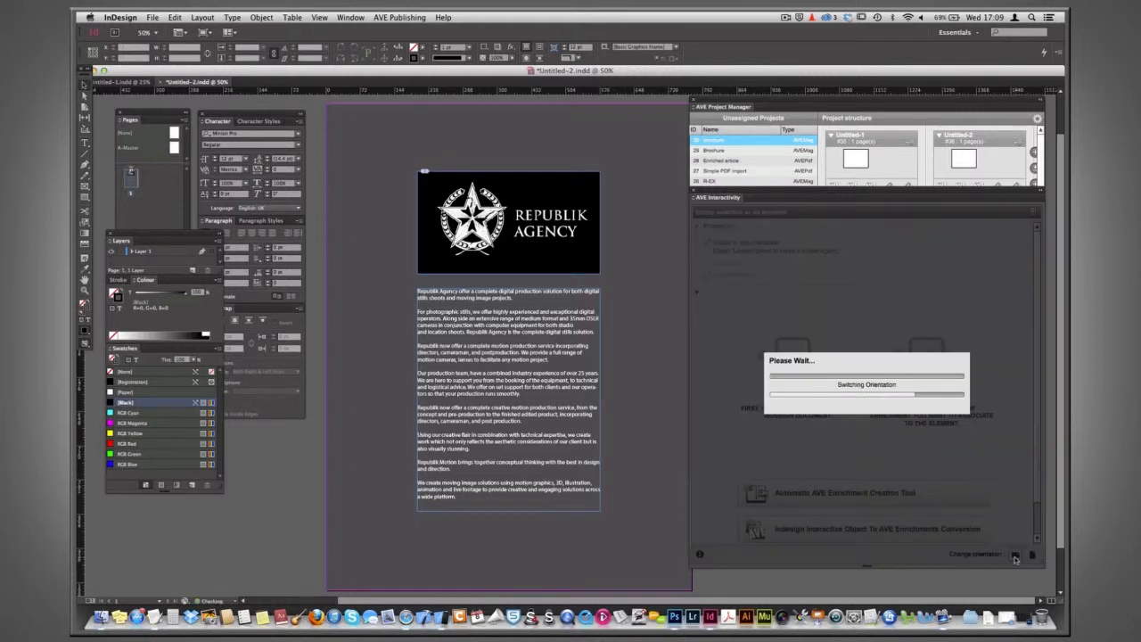
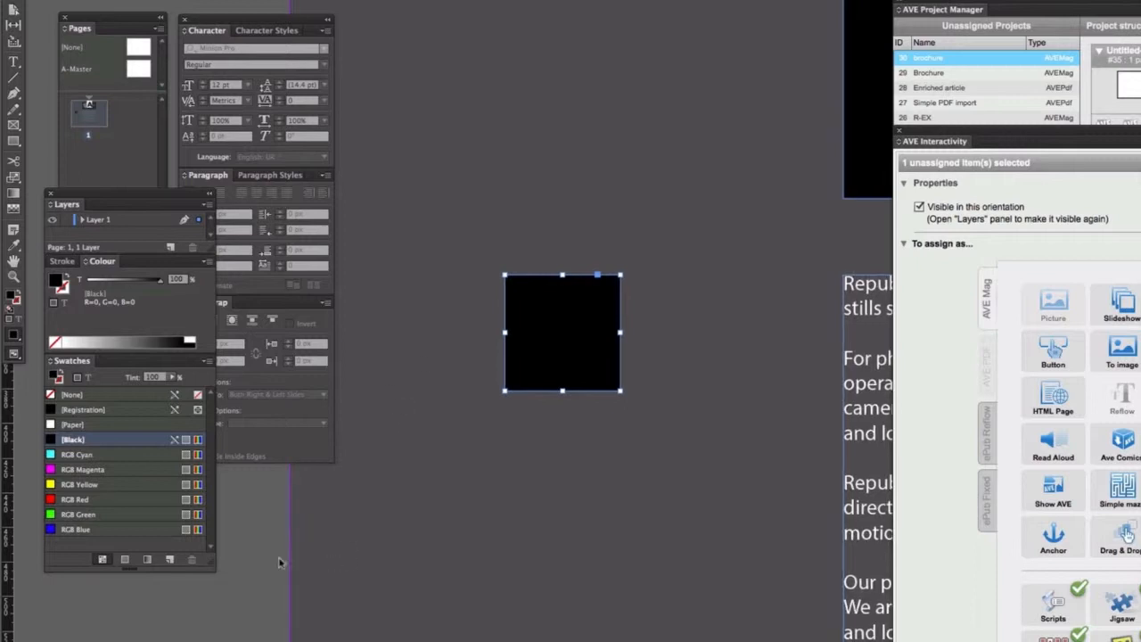
Draw a text frame below the black square and enter "LONDON PRICE LIST" using the body text's white Myriad Pro formatting.
click(15, 66)
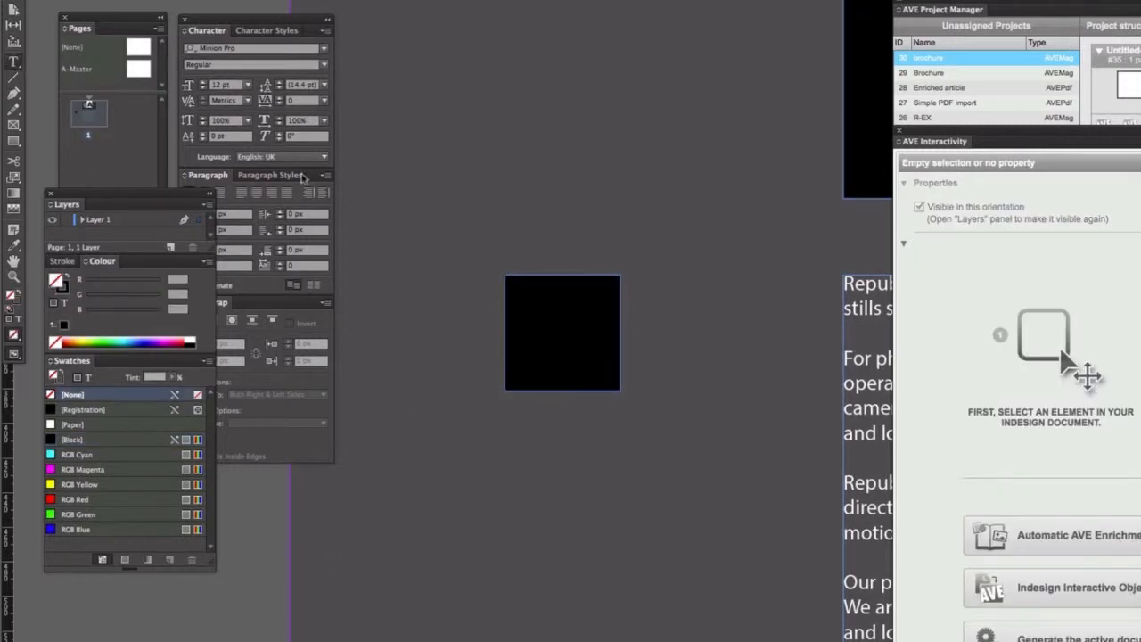
drag(561, 472, 472, 424)
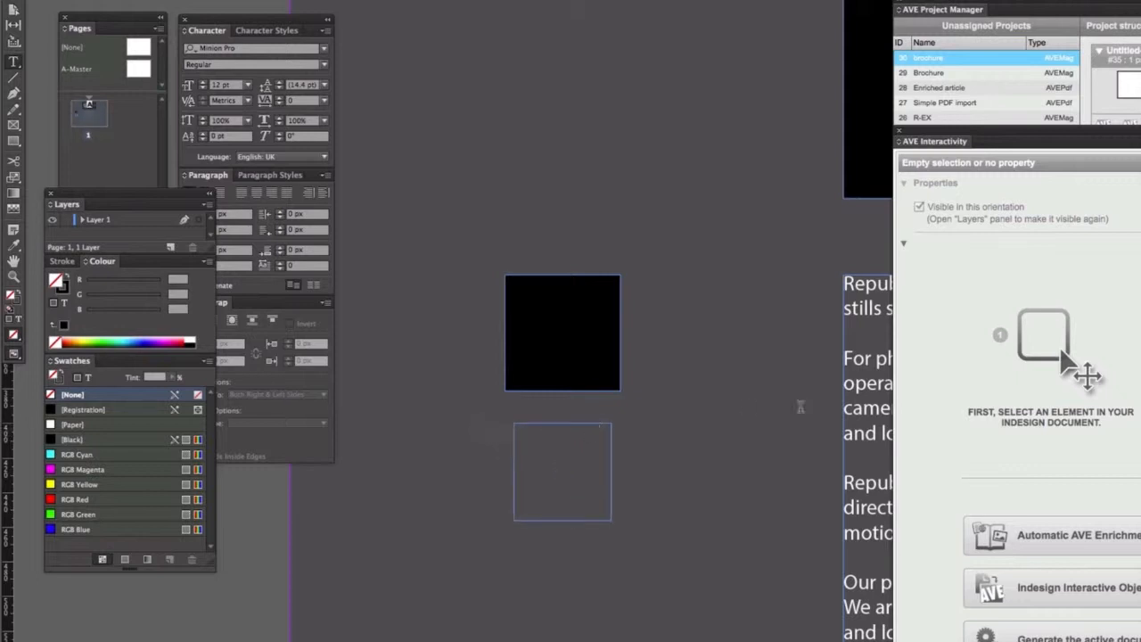
double_click(863, 432)
key(ctrl+c)
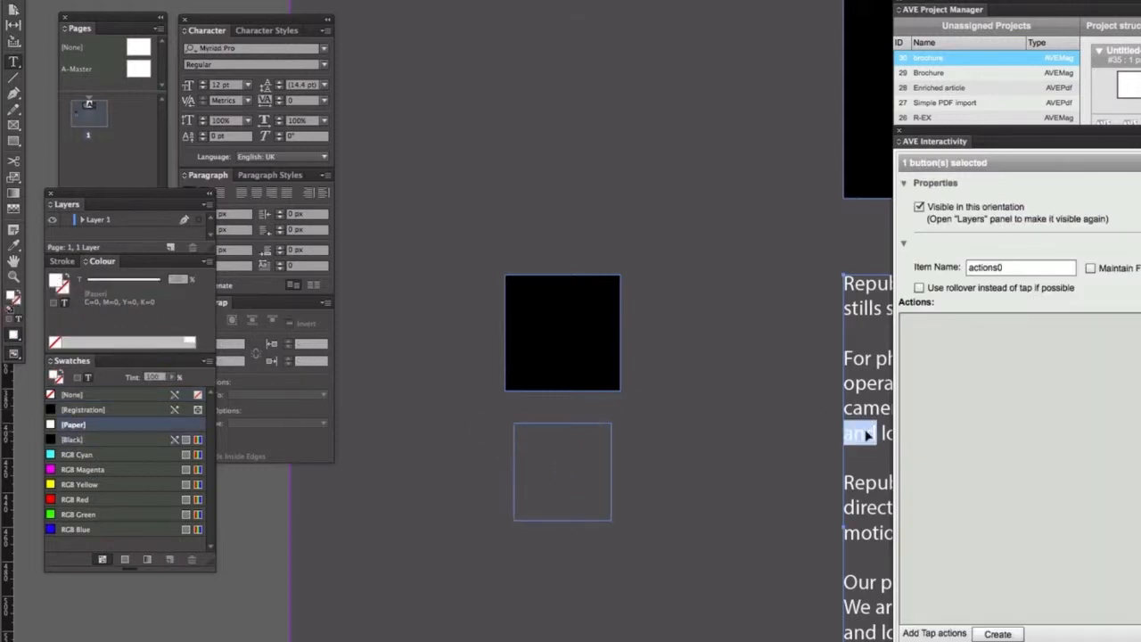
click(566, 441)
key(ctrl+v)
key(super+a)
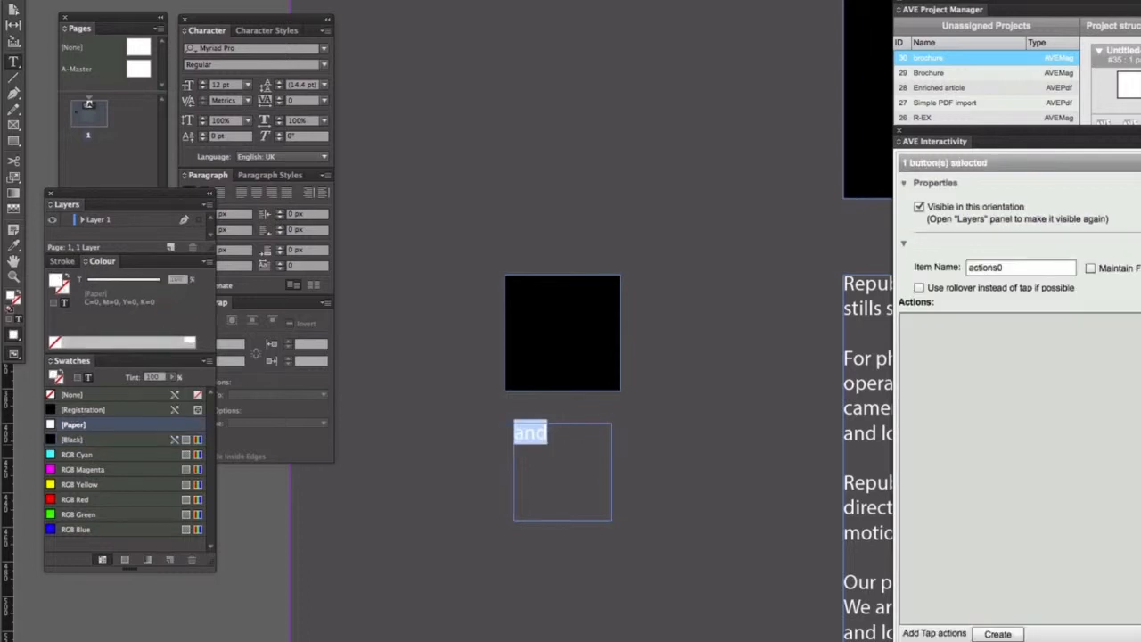
text(U)
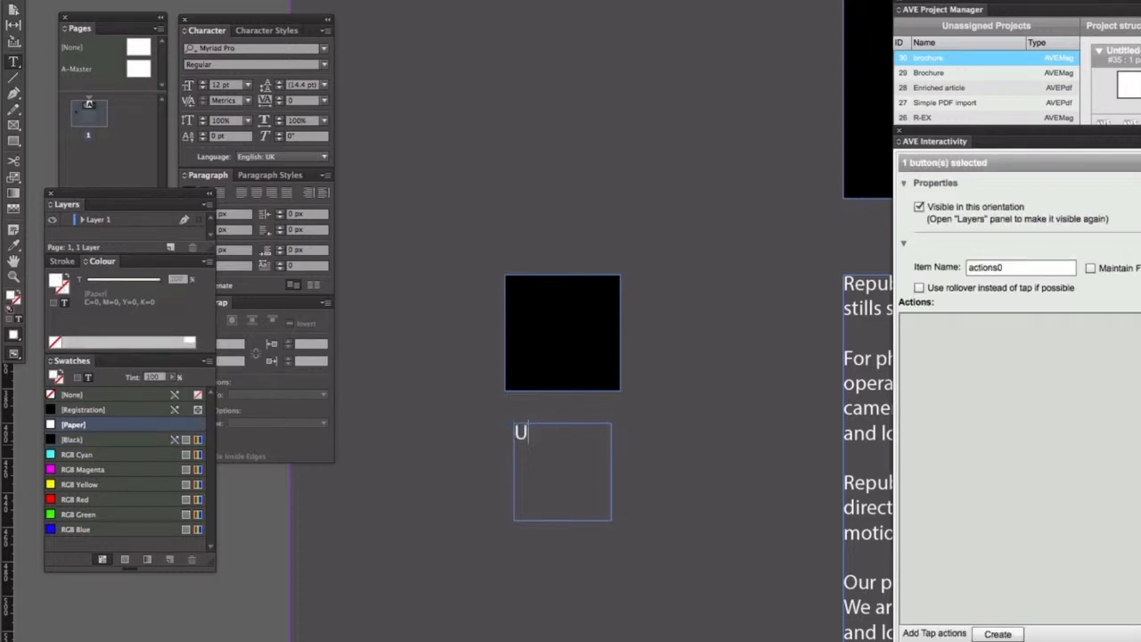
text(KL)
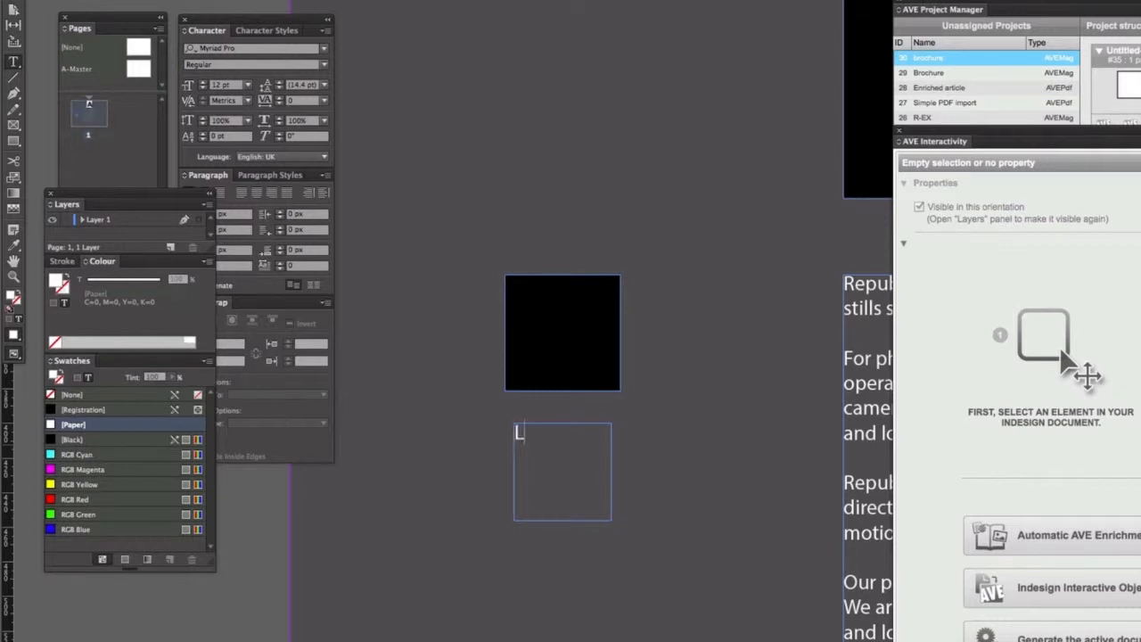
text(ONDON PRICE LIST)
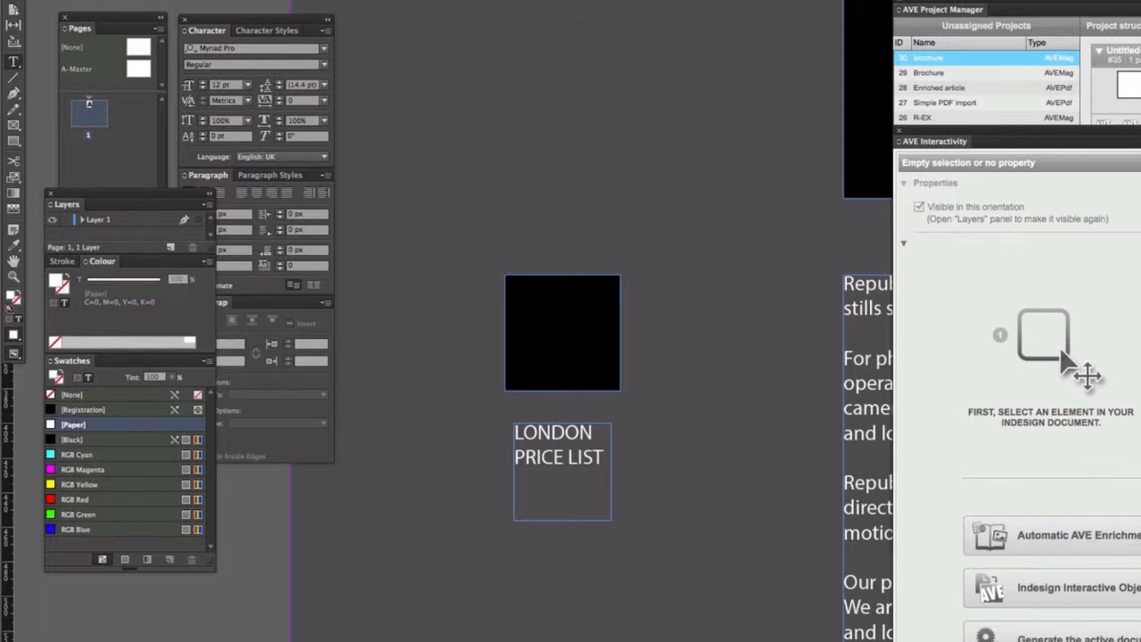
Move the text frame onto the black square and shorten its height to fit the two lines.
key(Escape)
drag(579, 434, 579, 298)
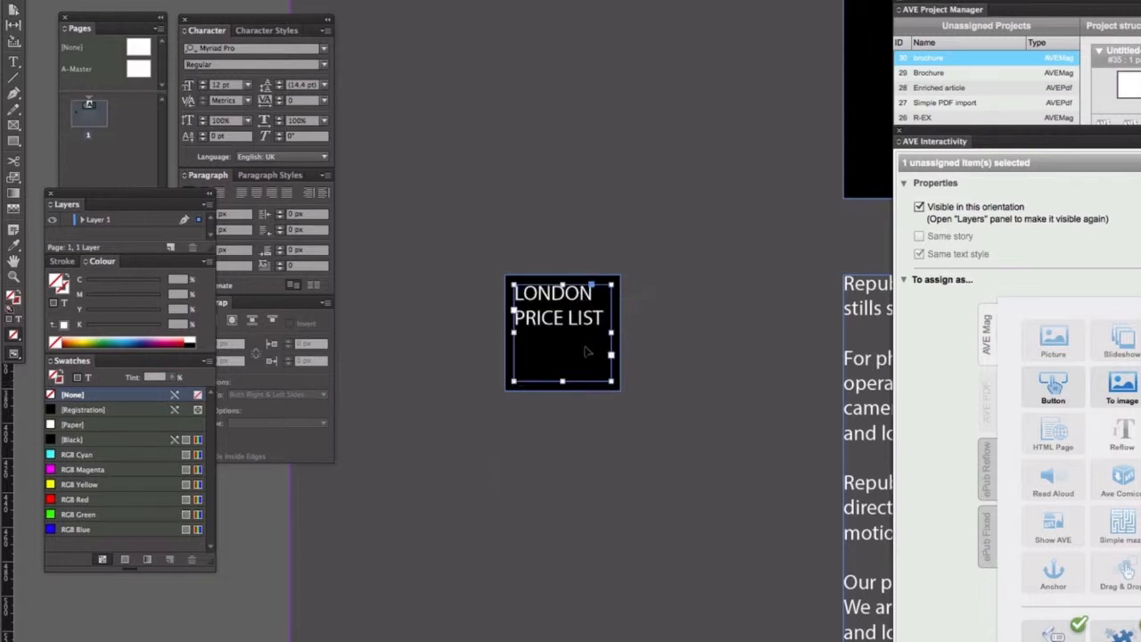
drag(561, 381, 562, 336)
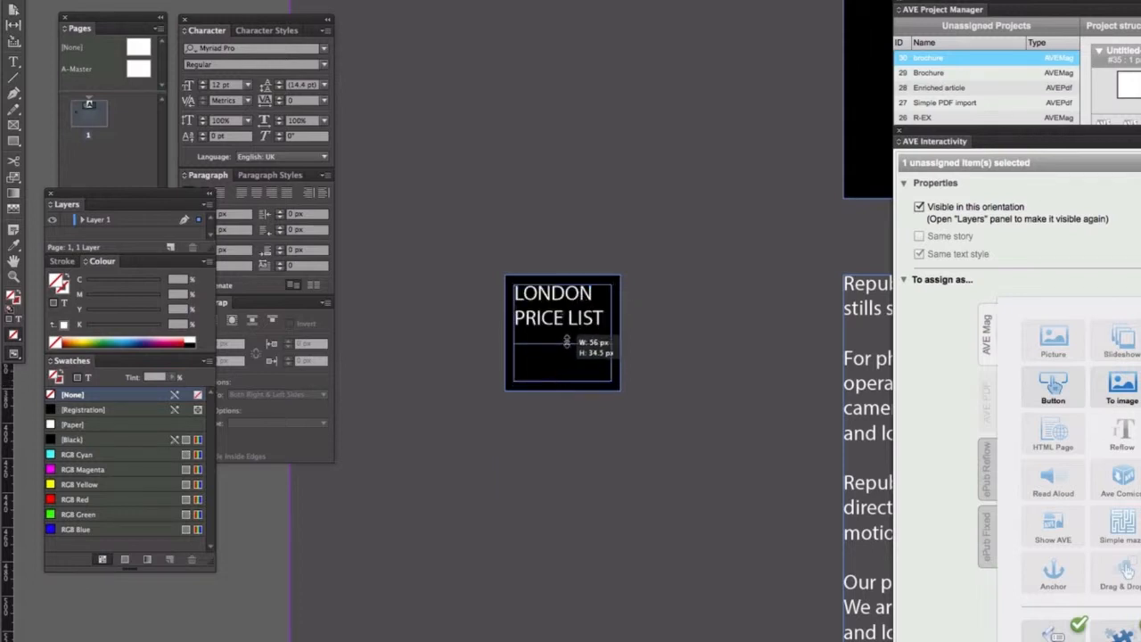
Shorten the black square's height so it fits tightly around the text.
click(573, 357)
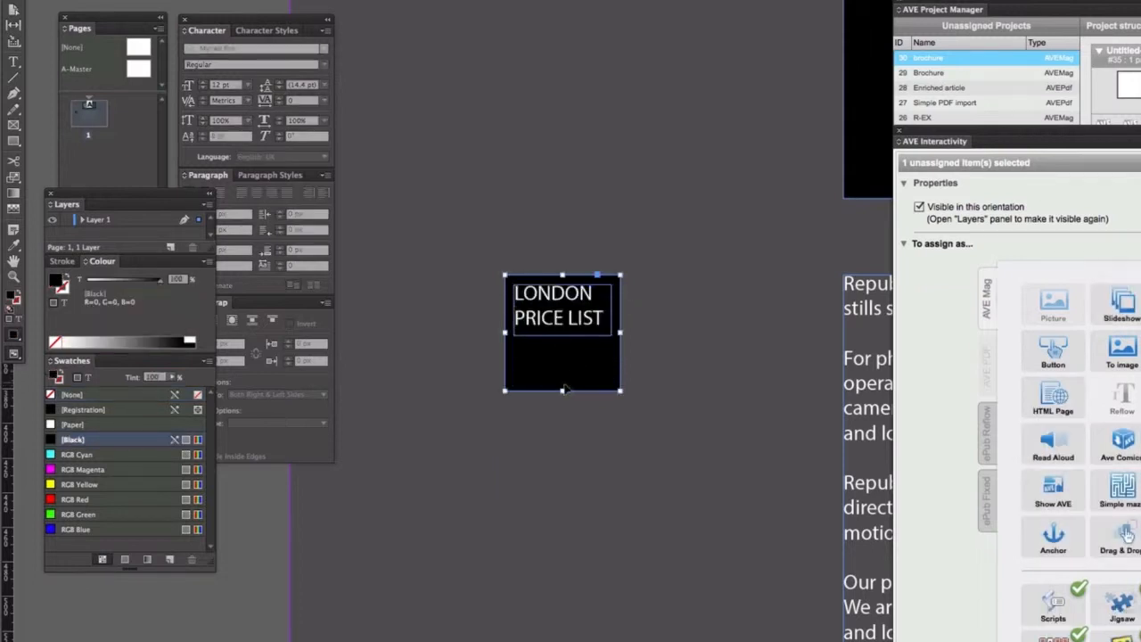
drag(562, 389, 562, 340)
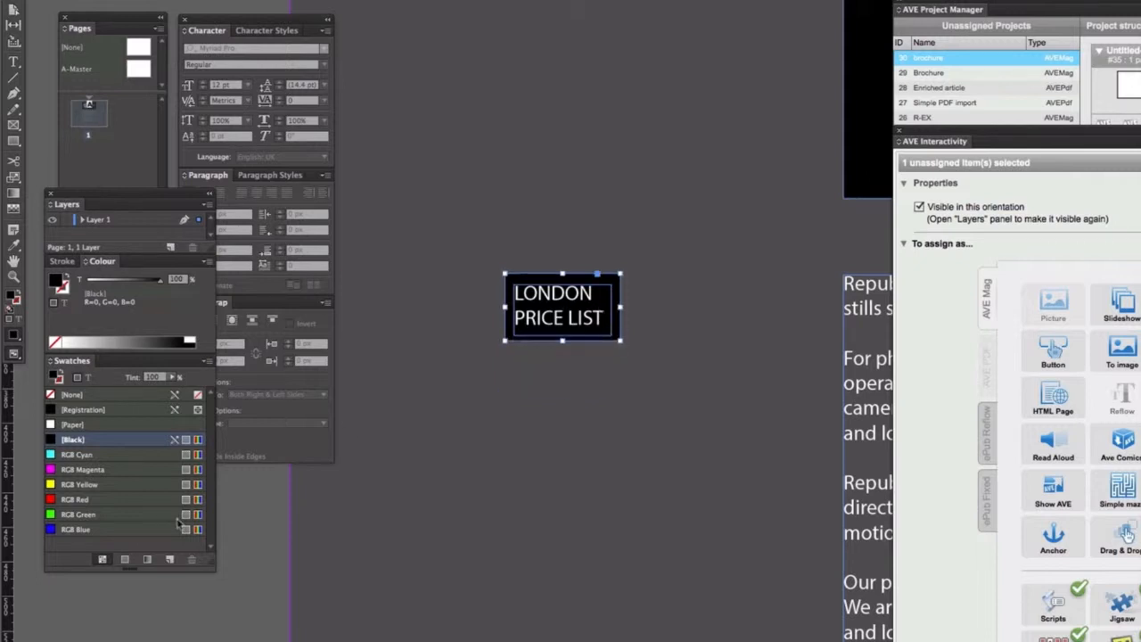
Group the black square with its text frame and move the group to the right.
click(229, 580)
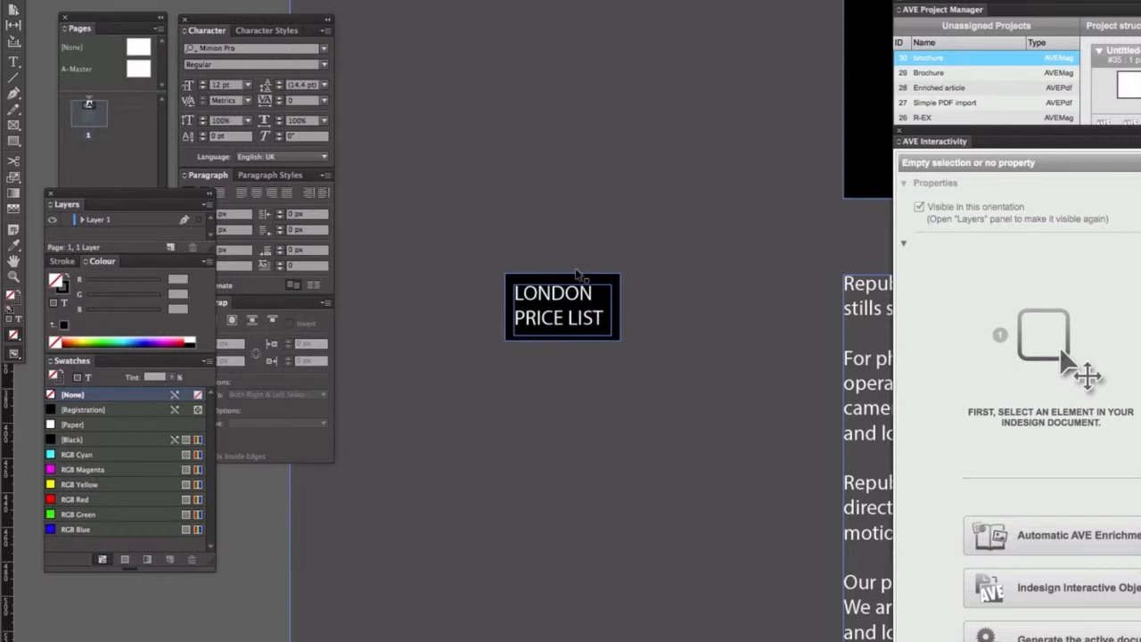
click(577, 278)
shift+click(584, 290)
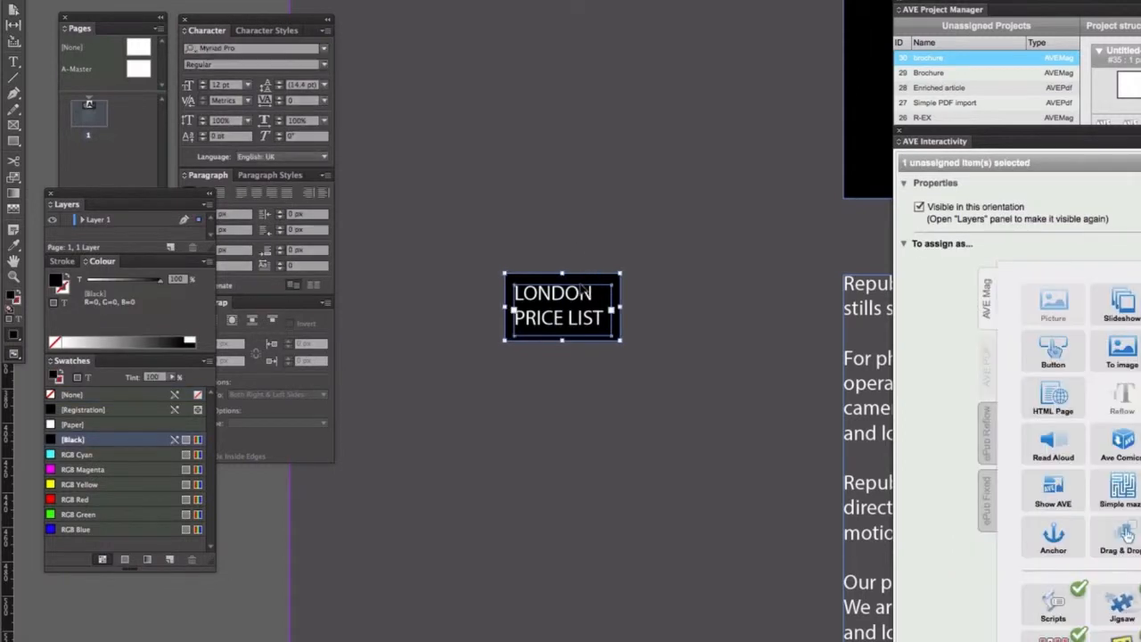
key(ctrl+g)
drag(588, 306, 724, 309)
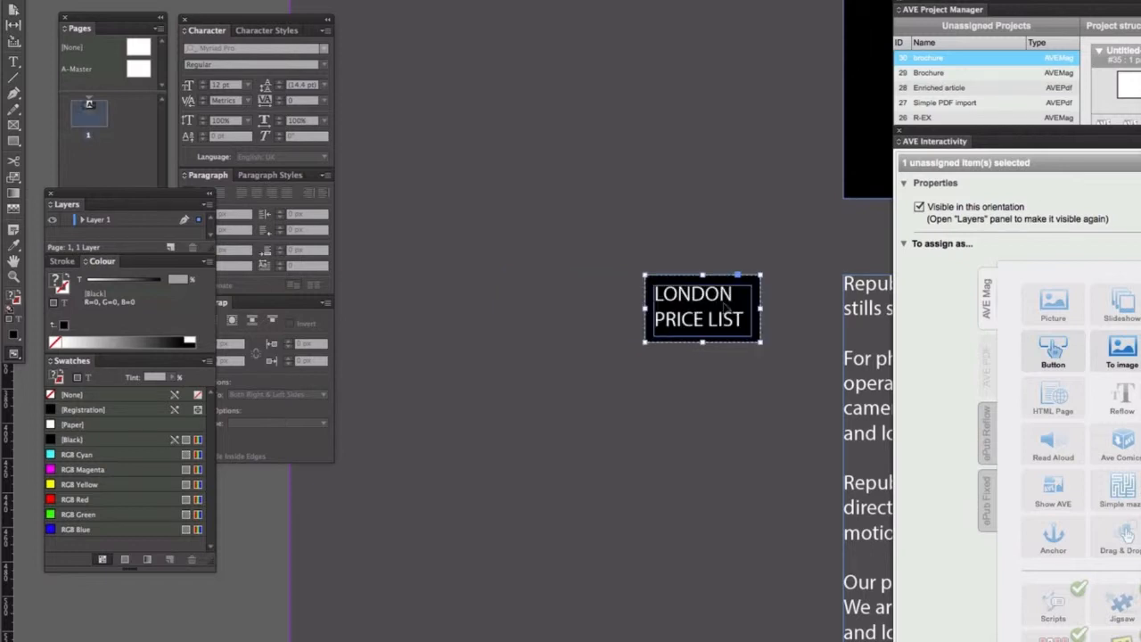
Assign the grouped label as an AVE Mag Button and add a new tap action.
key(ctrl+minus)
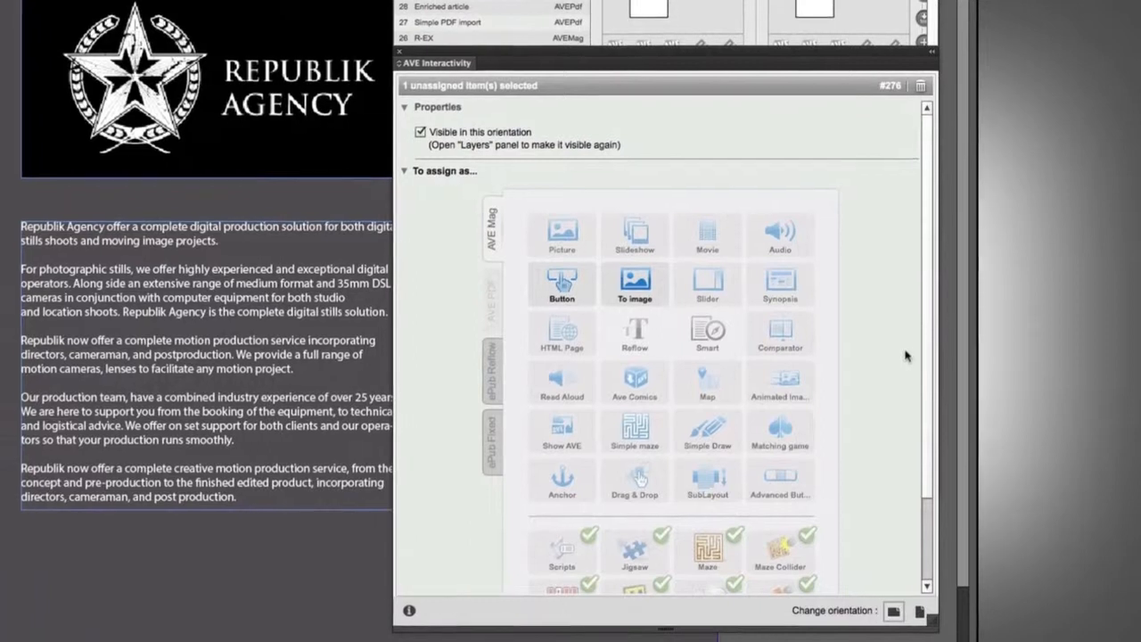
click(528, 278)
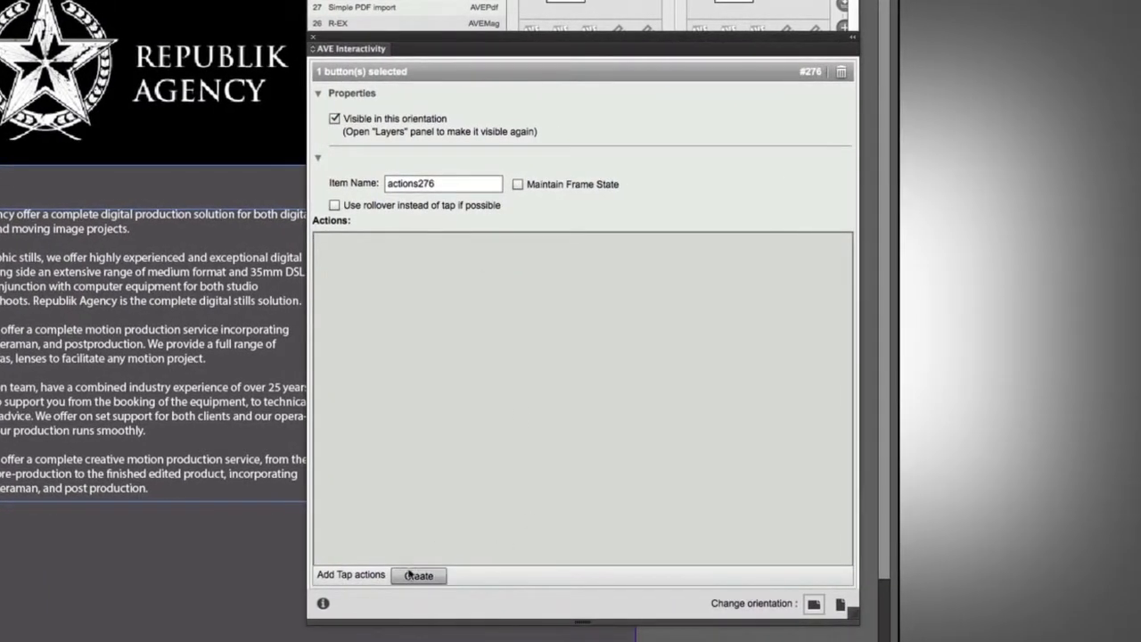
click(418, 576)
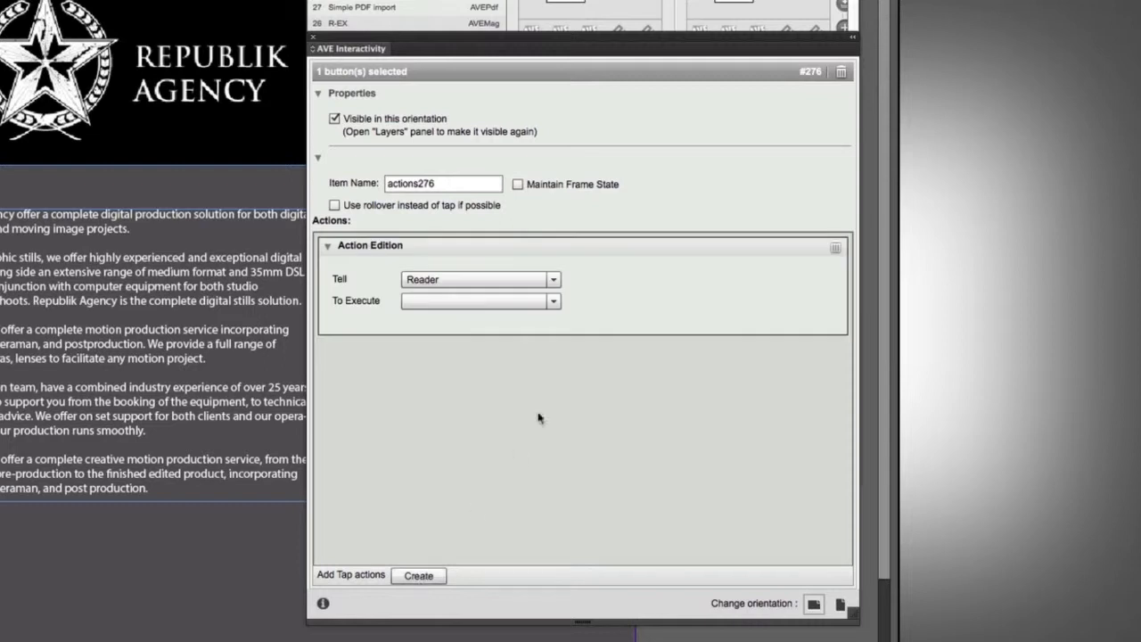
Set the tap action to tell Reader to execute Show Popup with Modal popup type, and open the popup editor.
click(554, 279)
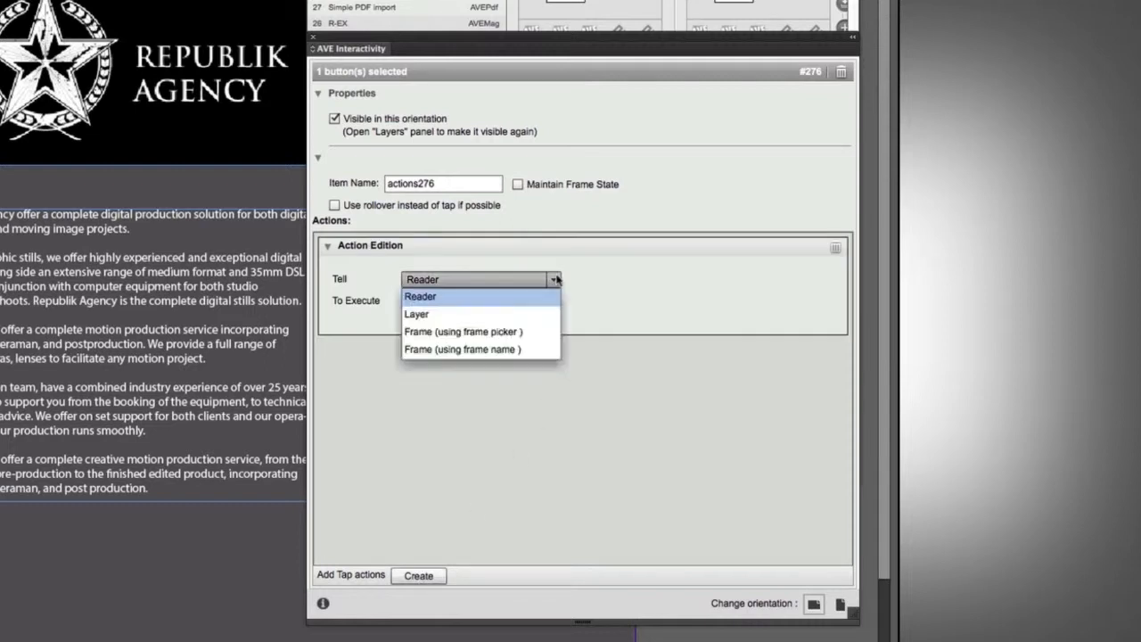
click(472, 295)
click(554, 301)
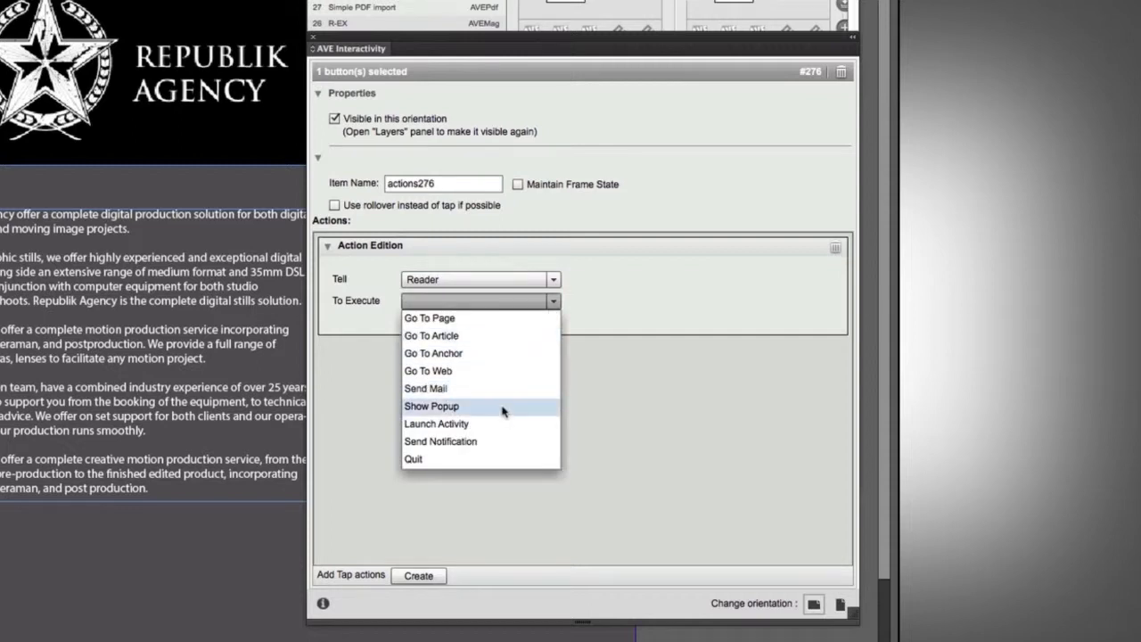
click(504, 407)
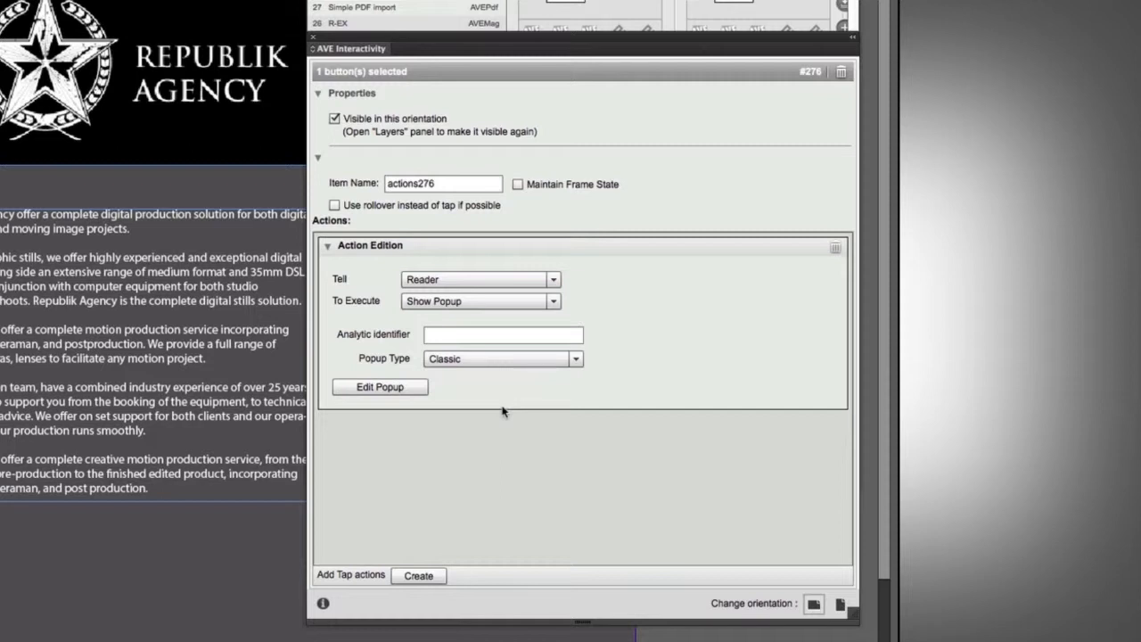
click(575, 358)
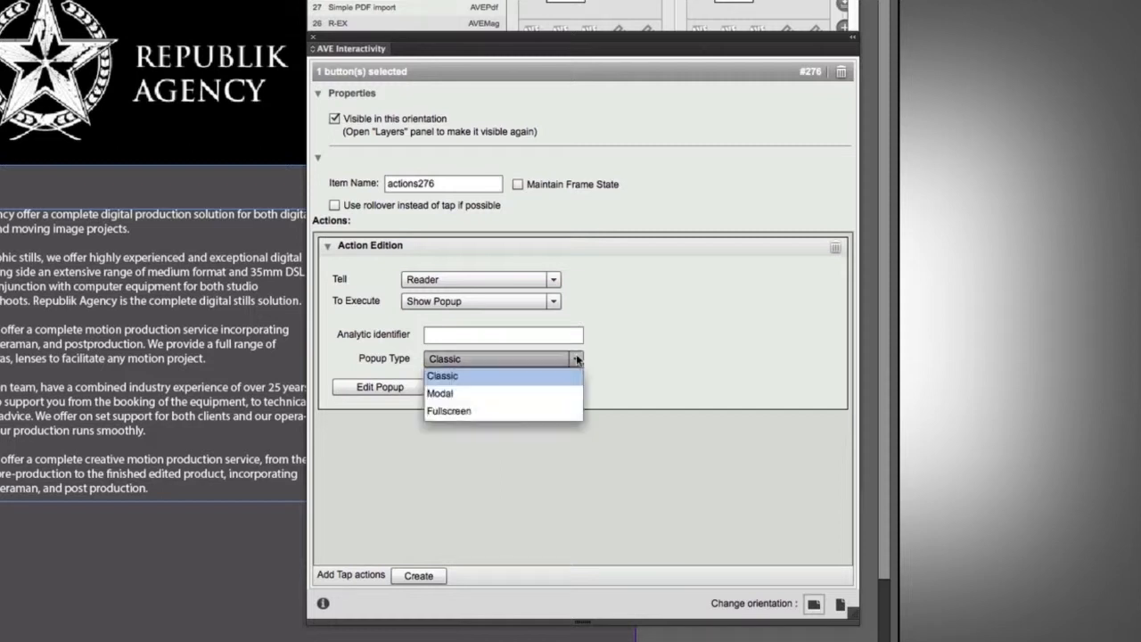
click(537, 393)
click(383, 389)
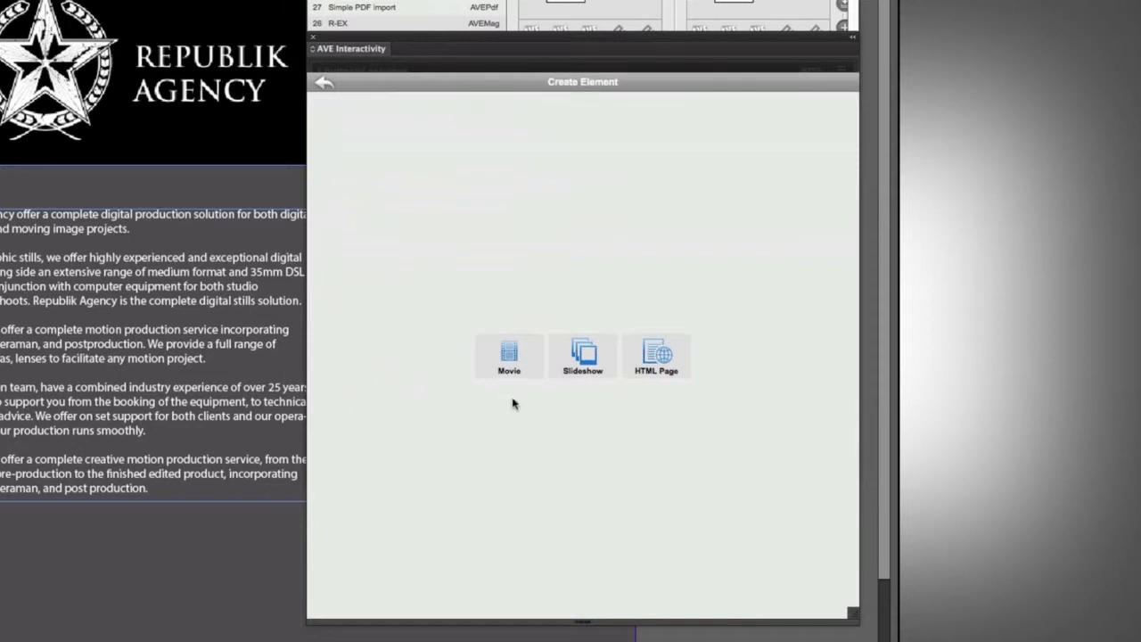
Create an HTML Page popup element sourced from a folder, choosing the Republik 1 PDFs folder.
click(671, 366)
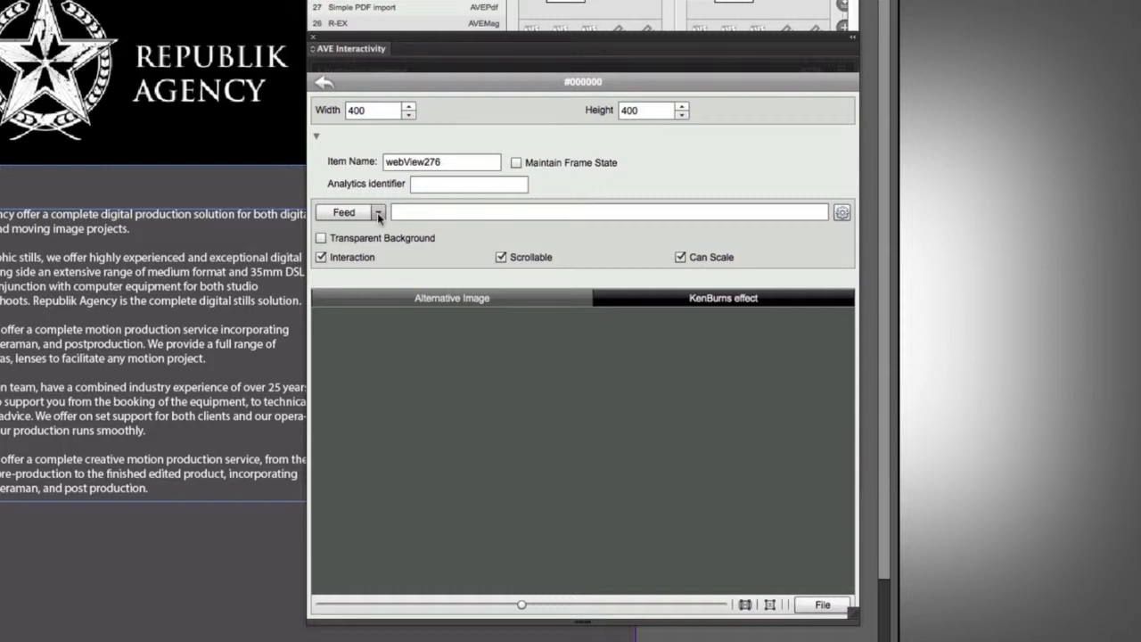
click(377, 212)
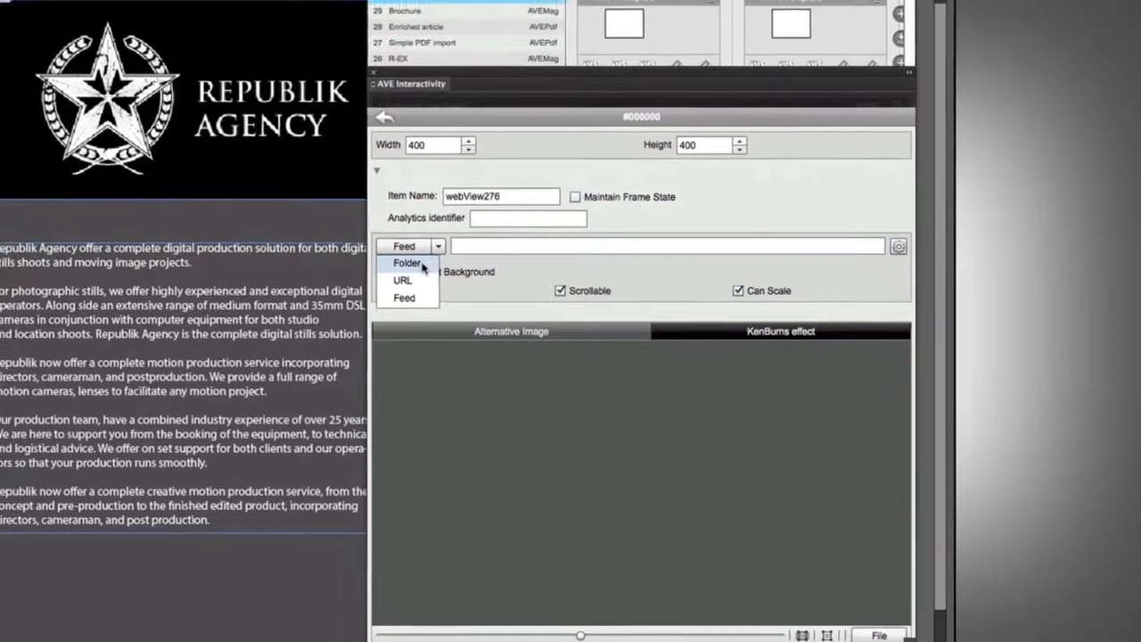
click(374, 244)
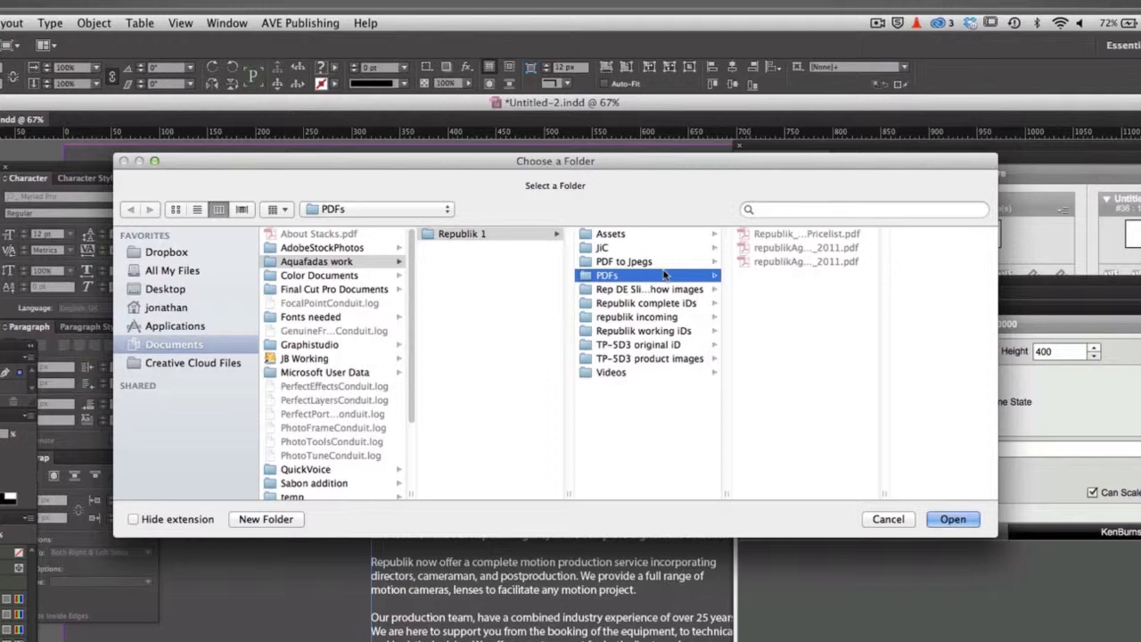
click(951, 518)
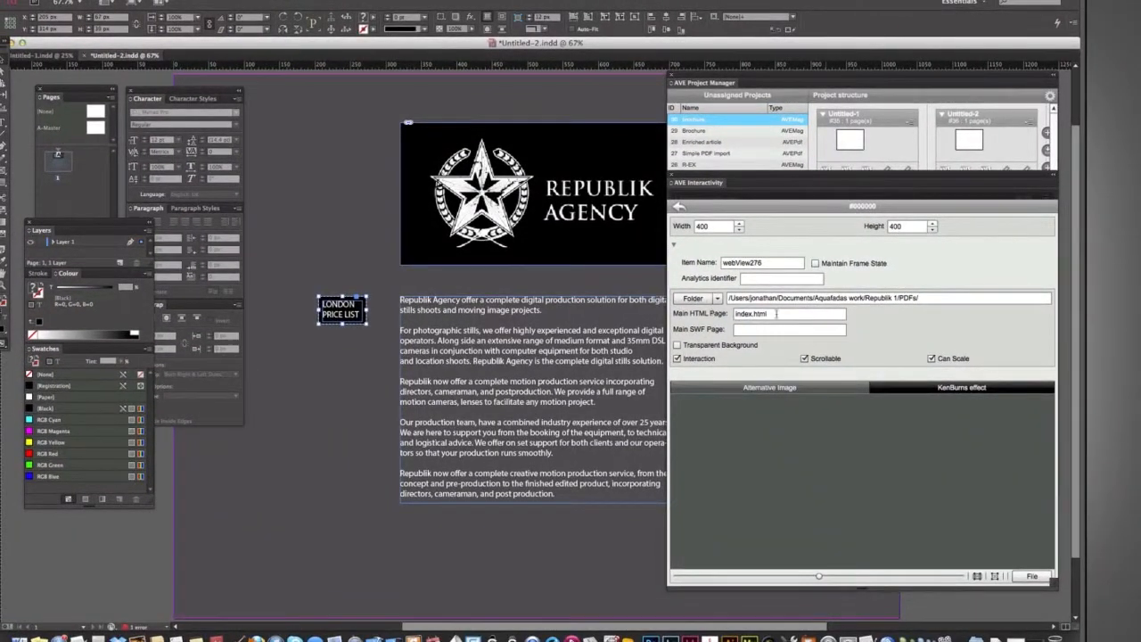
Switch to Finder and browse Desktop > Republik 1 > PDFs to examine its PDF files.
key(super+Tab)
key(super+Tab)
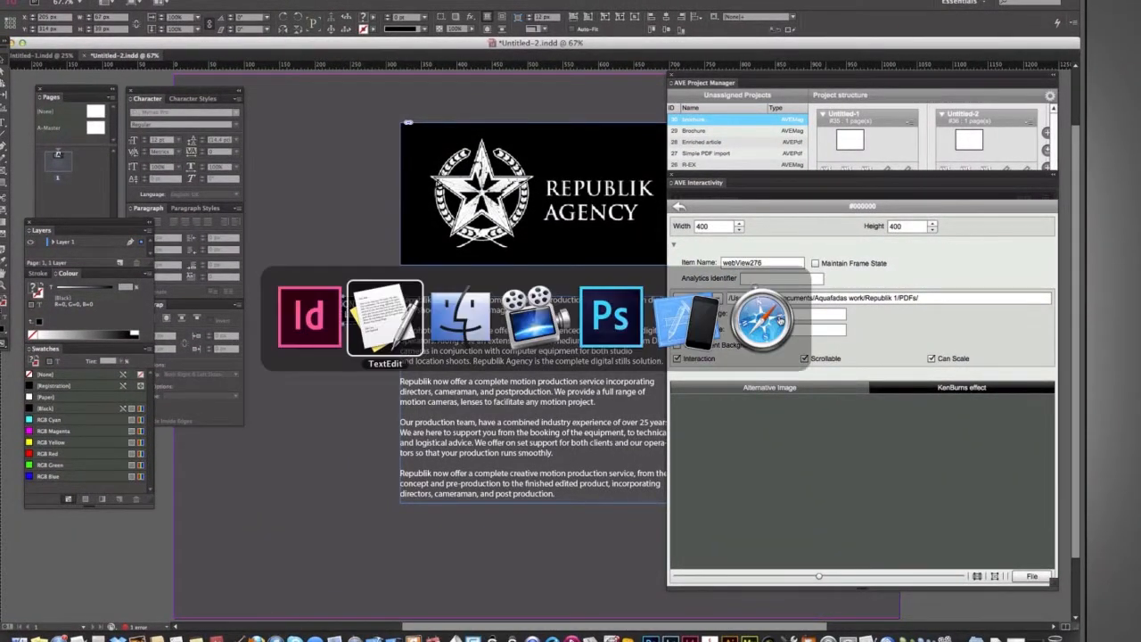
key(super+n)
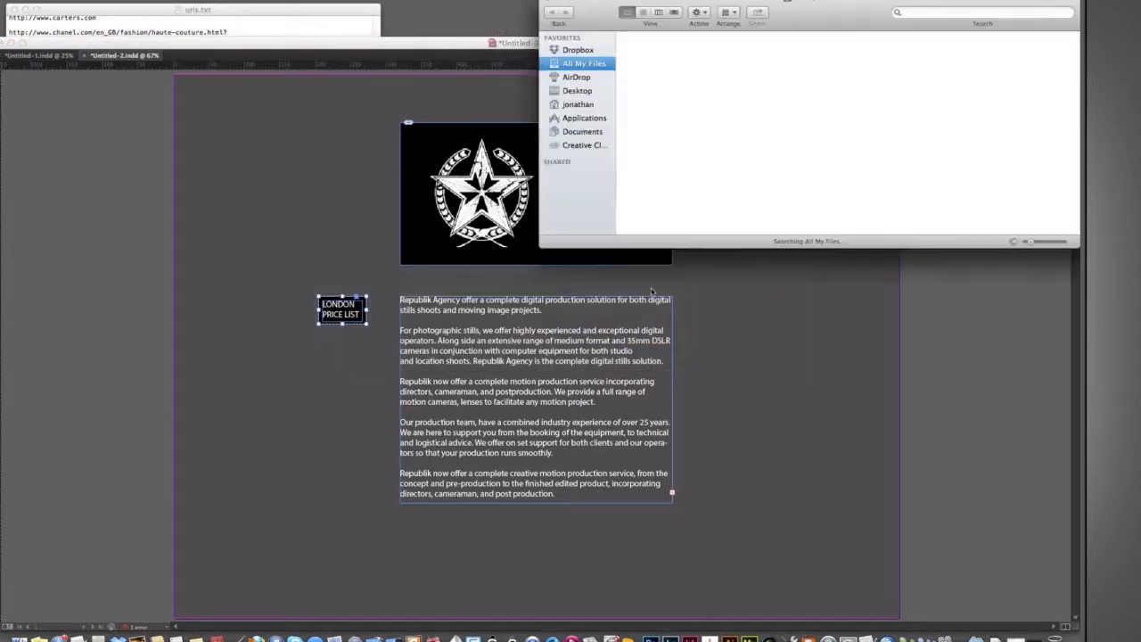
drag(601, 3, 559, 71)
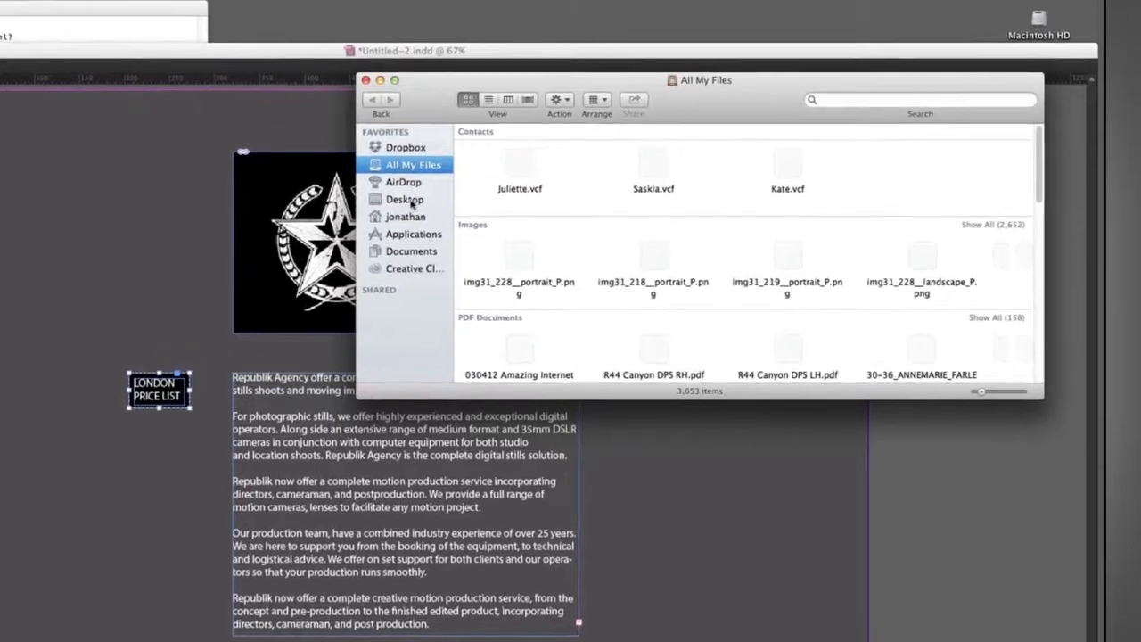
click(455, 182)
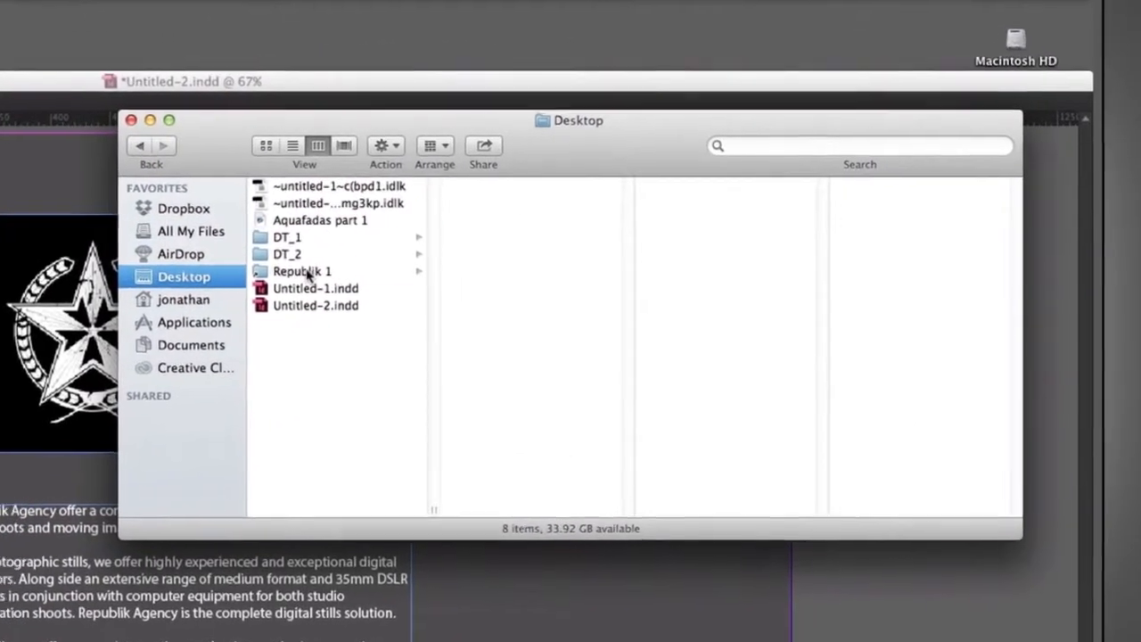
click(367, 255)
click(501, 238)
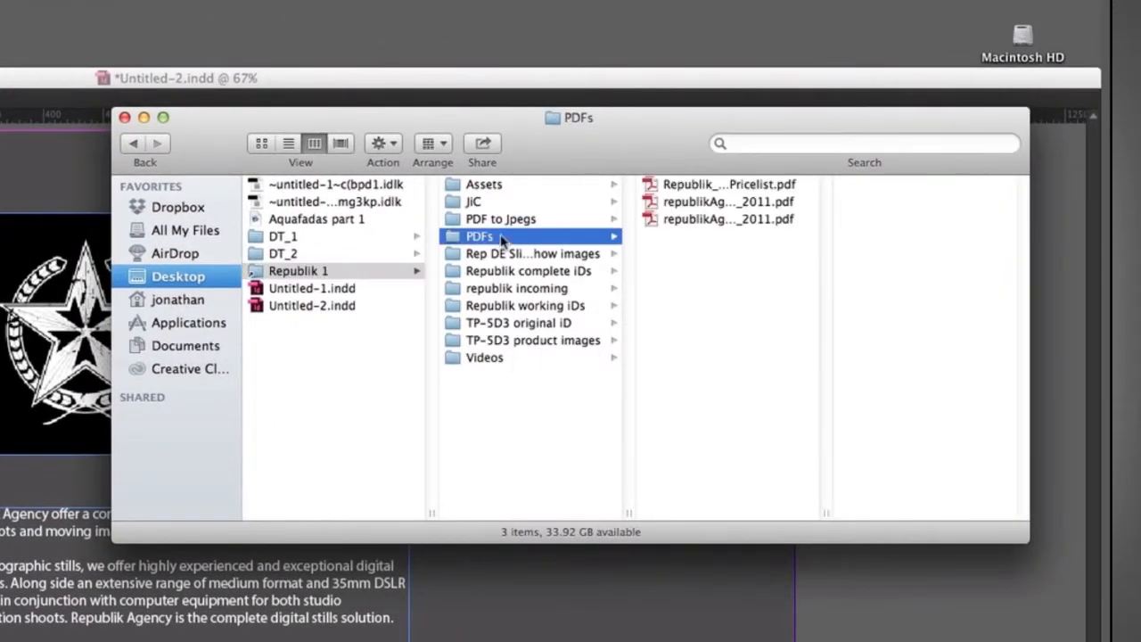
click(745, 190)
click(743, 202)
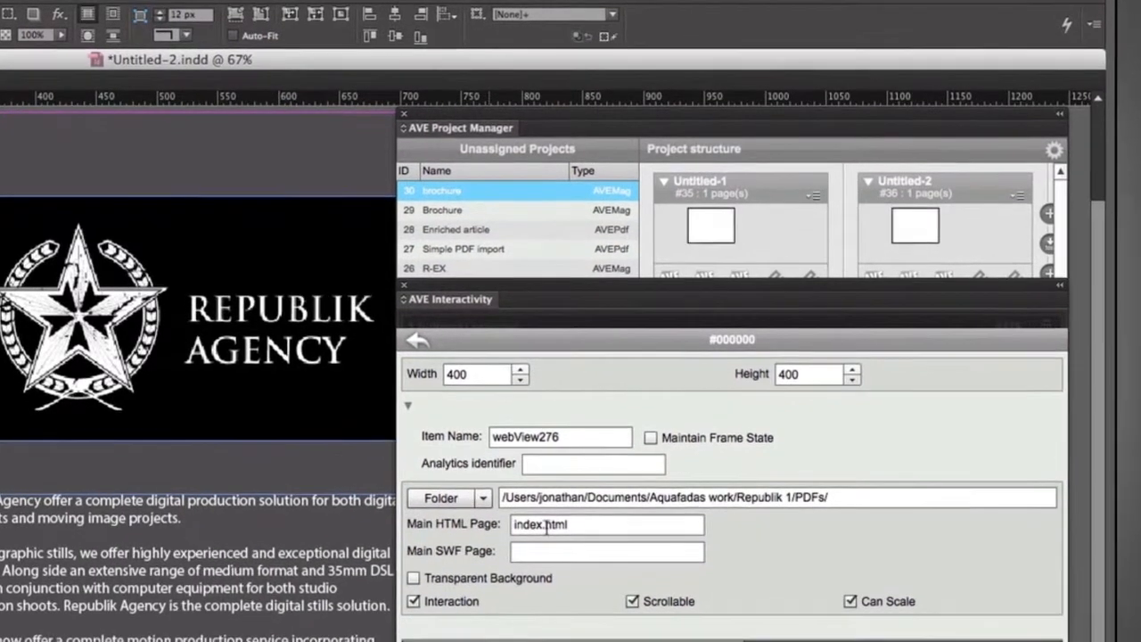
Replace the main HTML page entry index.html with the copied PDF file name.
double_click(546, 526)
click(546, 526)
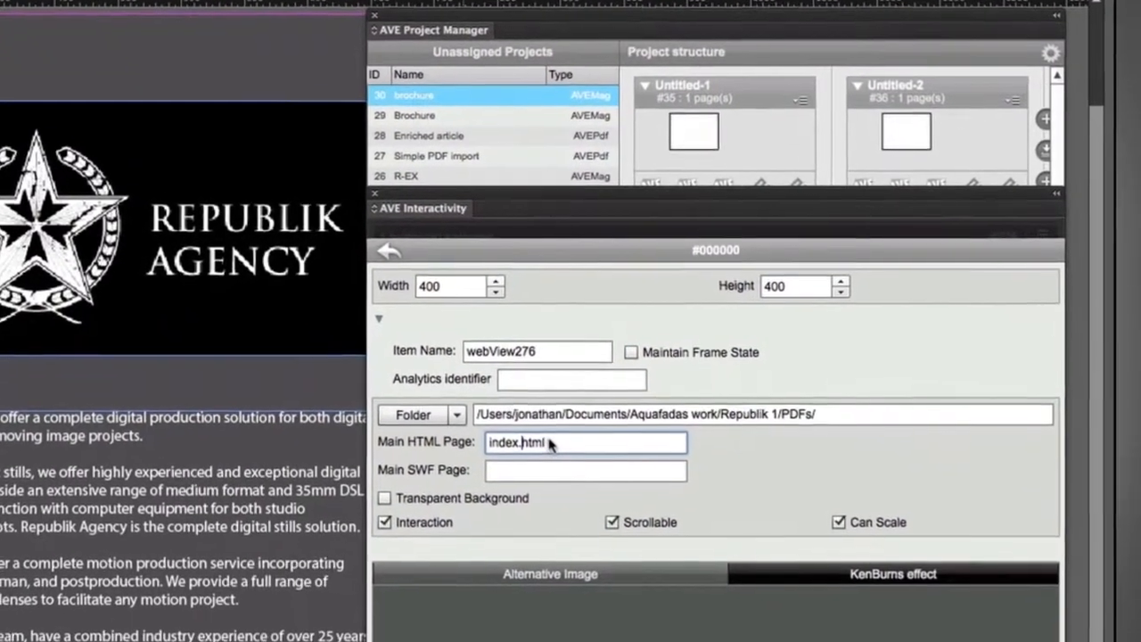
drag(549, 444, 448, 443)
text(Republik_Agency_UKPricelist.pdf)
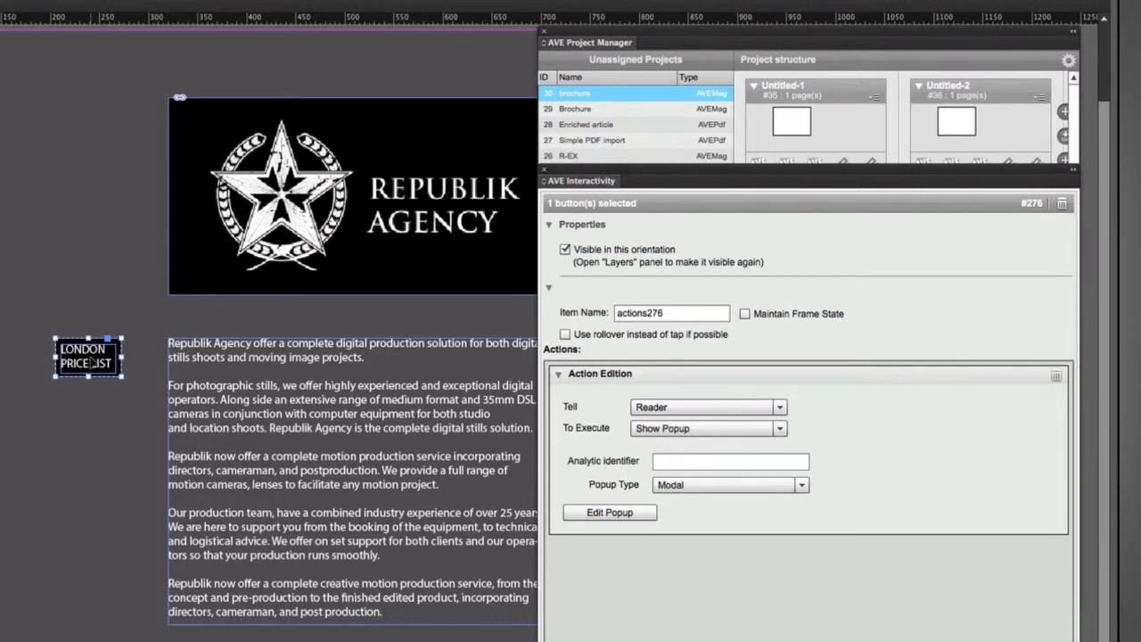
Duplicate the LONDON PRICE LIST button just below the original.
drag(92, 363, 94, 411)
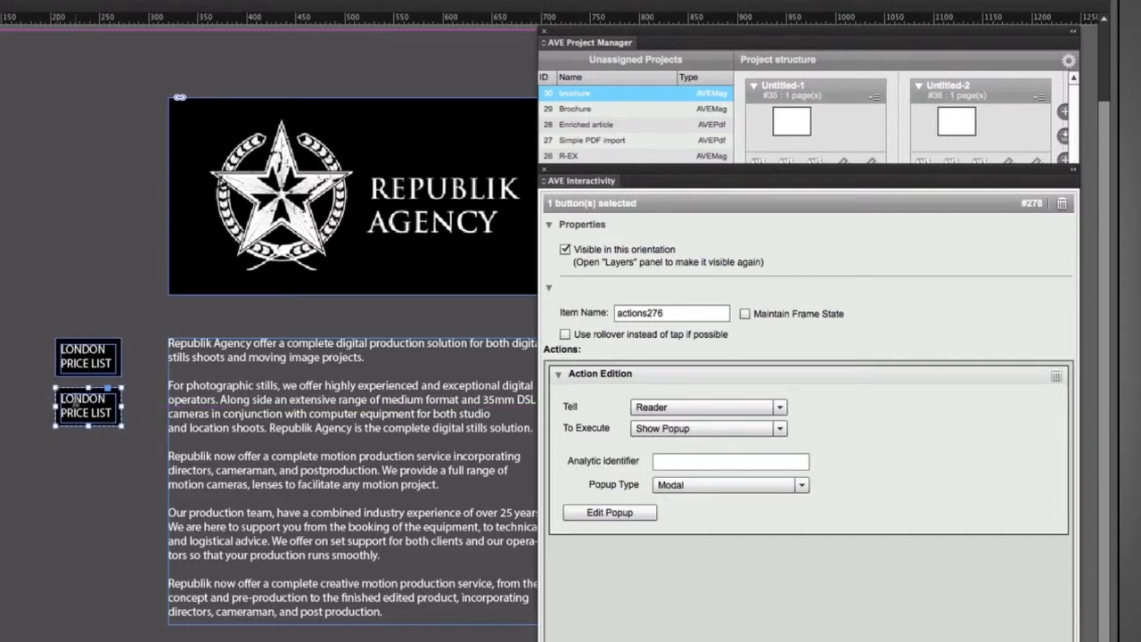
Change the duplicated button's label to PARIS PRICE LIST and center-align its text.
double_click(75, 402)
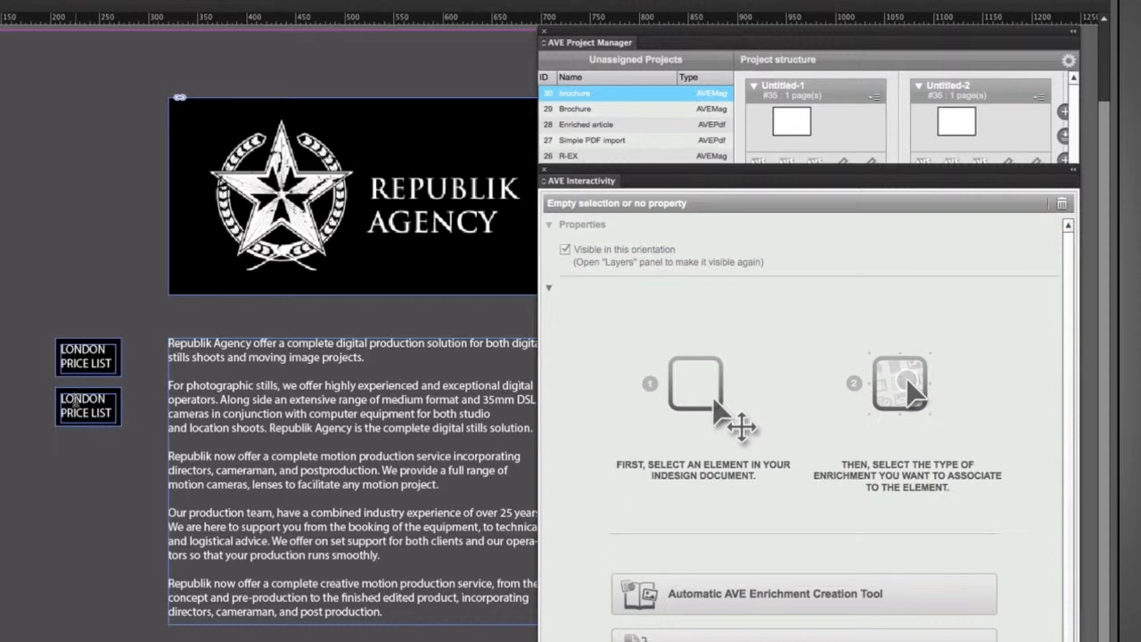
double_click(82, 401)
text(PARIS)
key(ctrl+a)
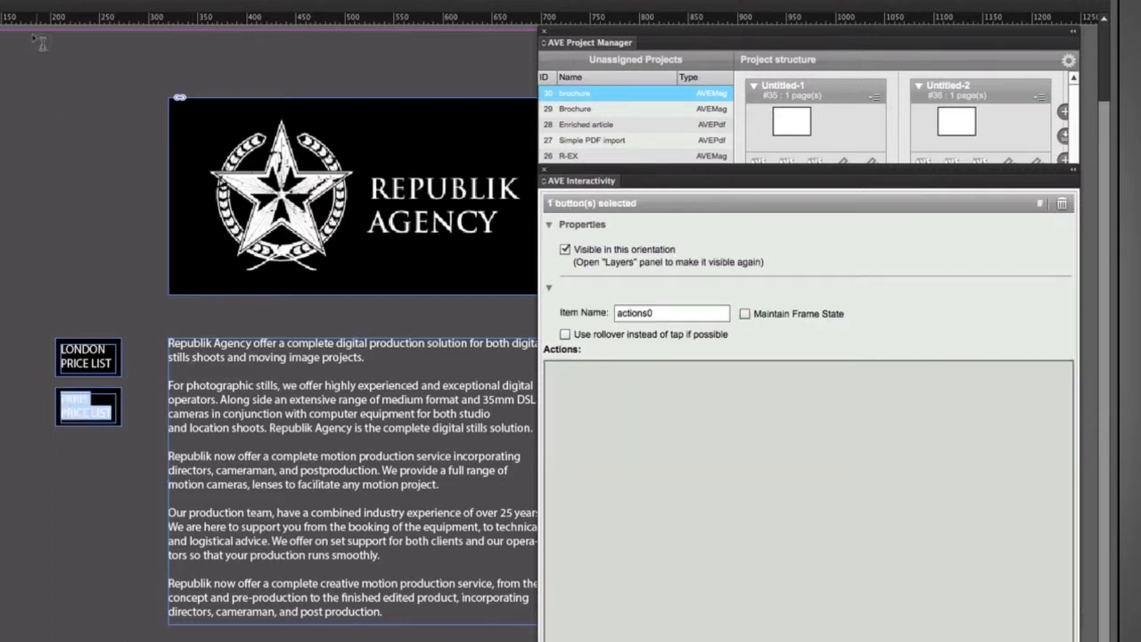
key(ctrl+shift+c)
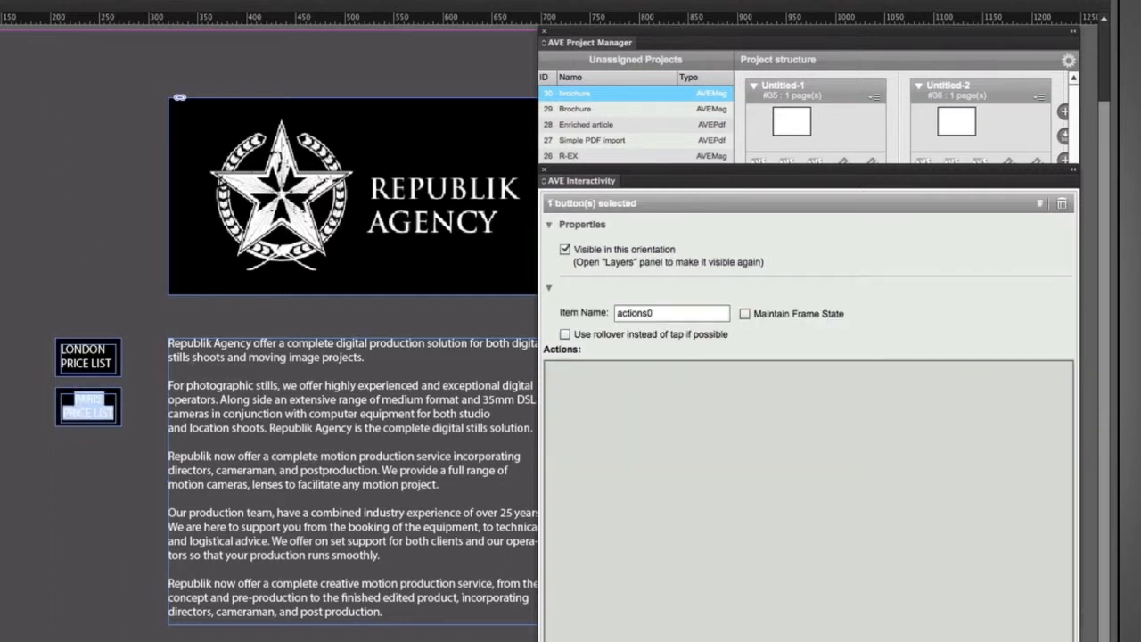
click(2, 385)
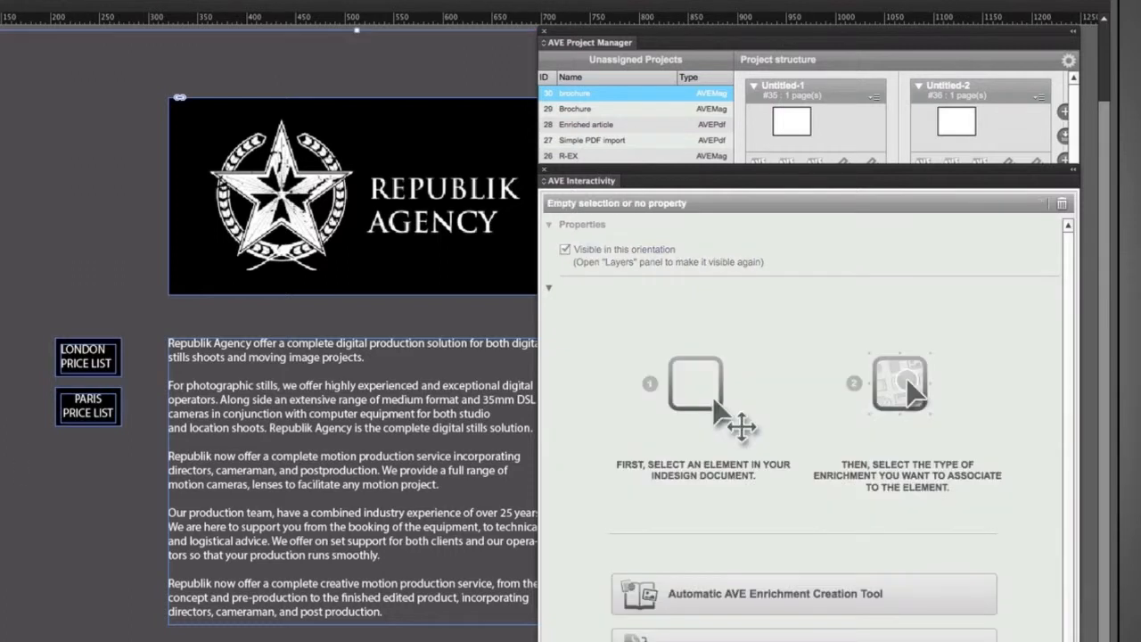
Open the PARIS button's popup settings and copy the republikAgency_Fr_2011.pdf file name in Finder.
click(105, 417)
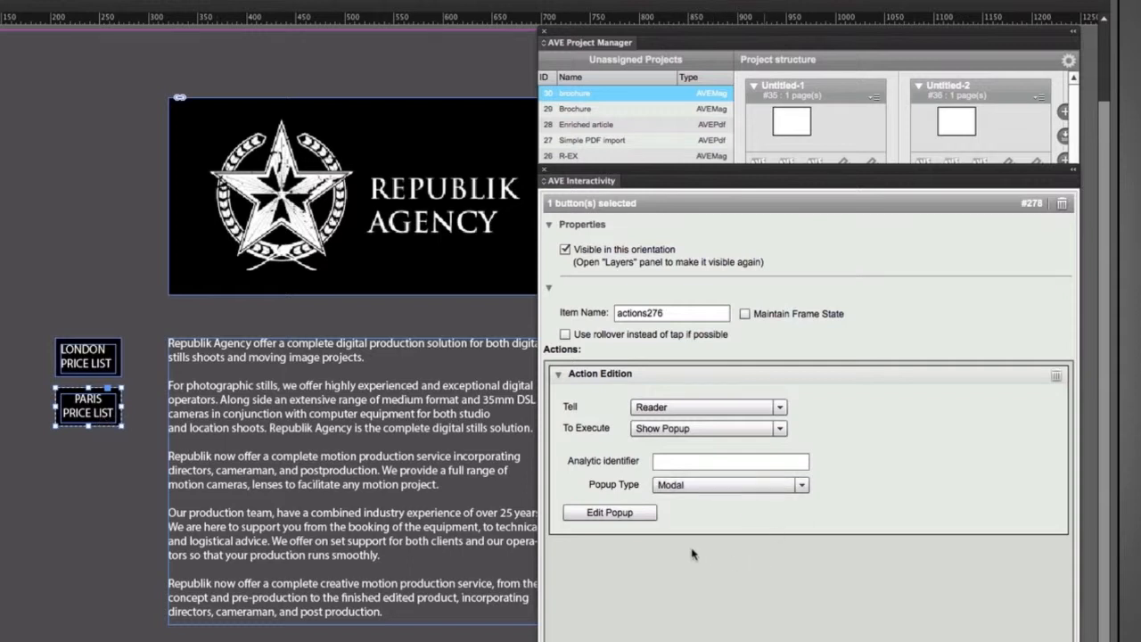
click(629, 521)
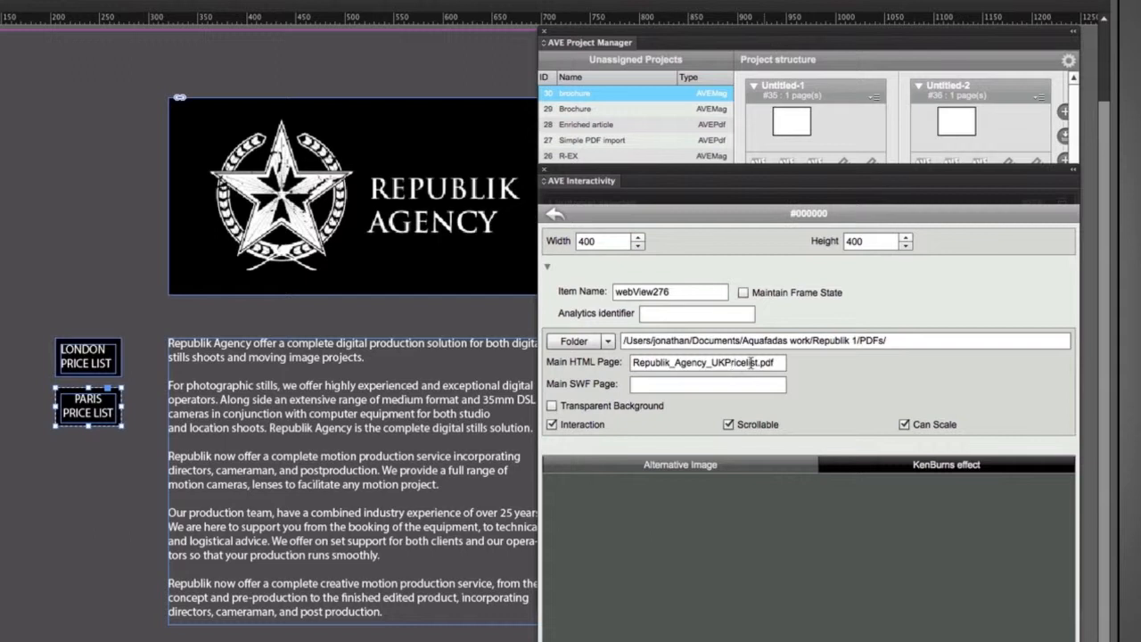
key(super+Tab)
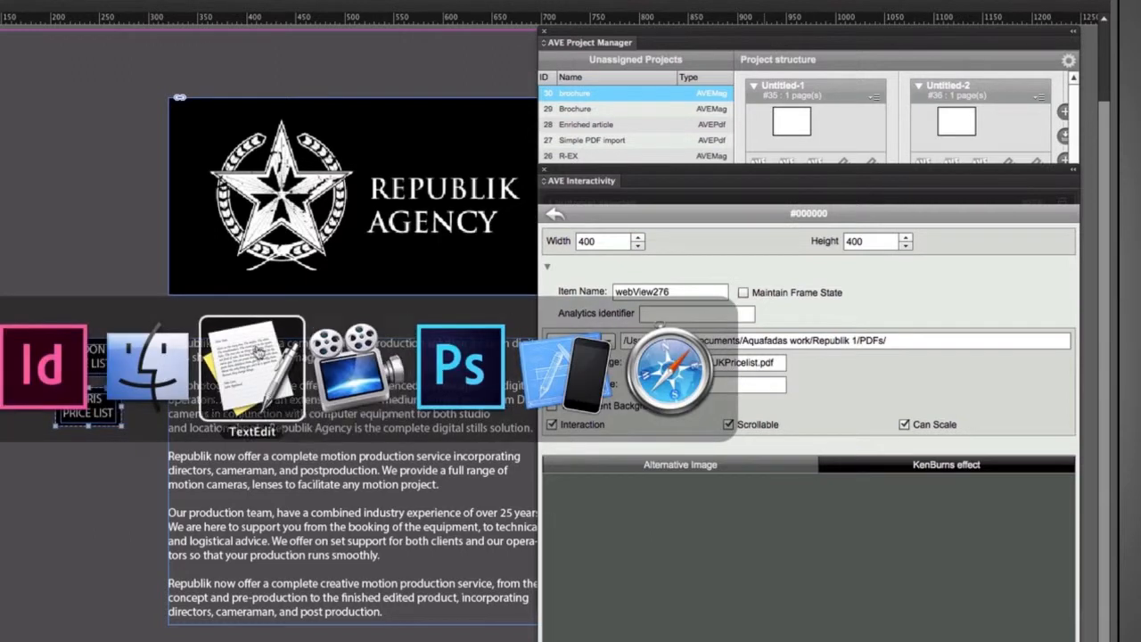
click(172, 359)
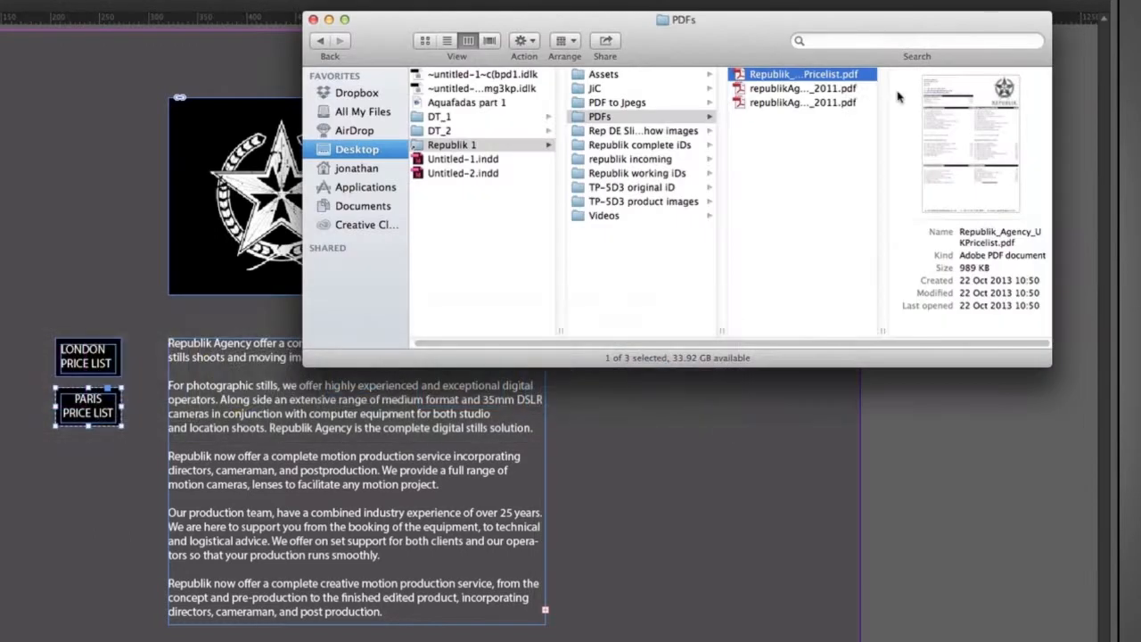
click(818, 89)
drag(881, 329, 956, 330)
click(826, 92)
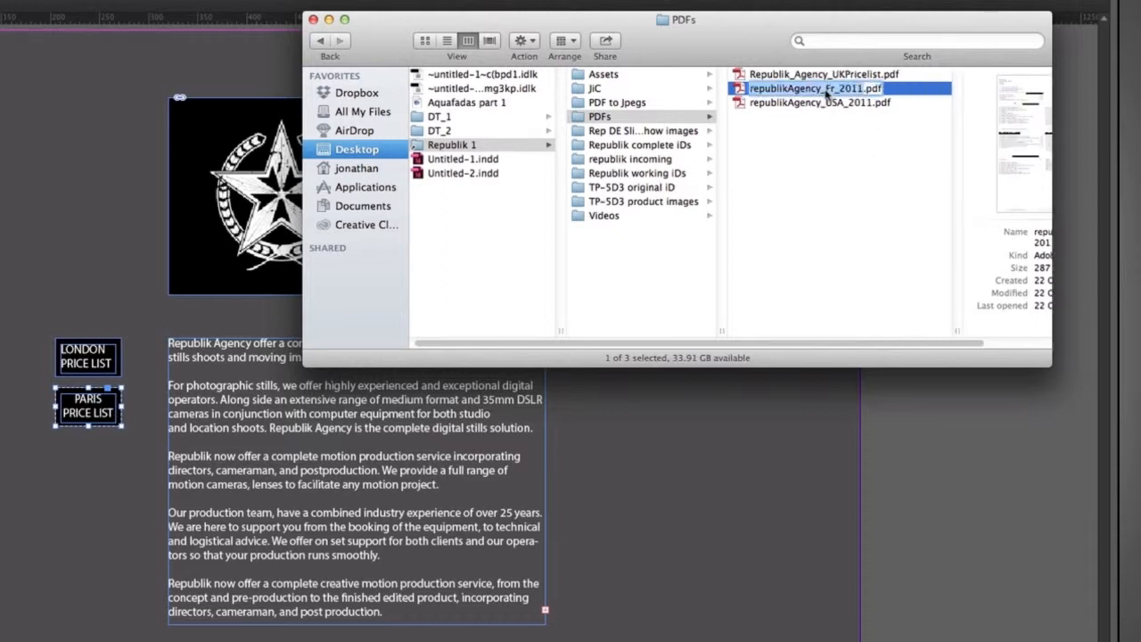
Paste the copied French PDF name as the popup's main HTML page.
key(super+Tab)
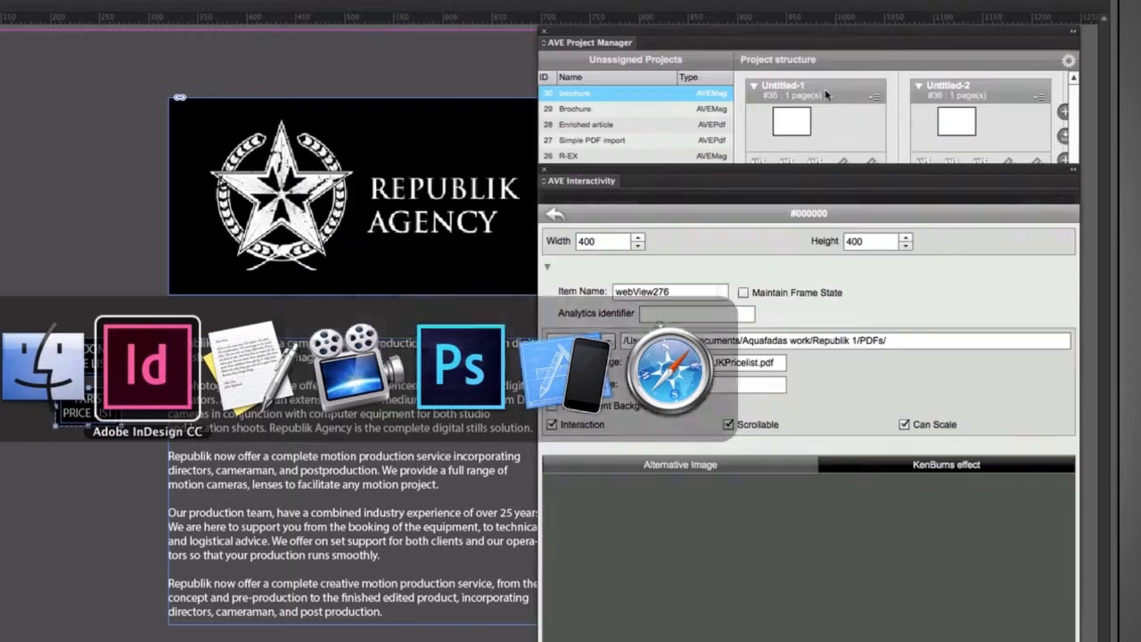
triple_click(744, 362)
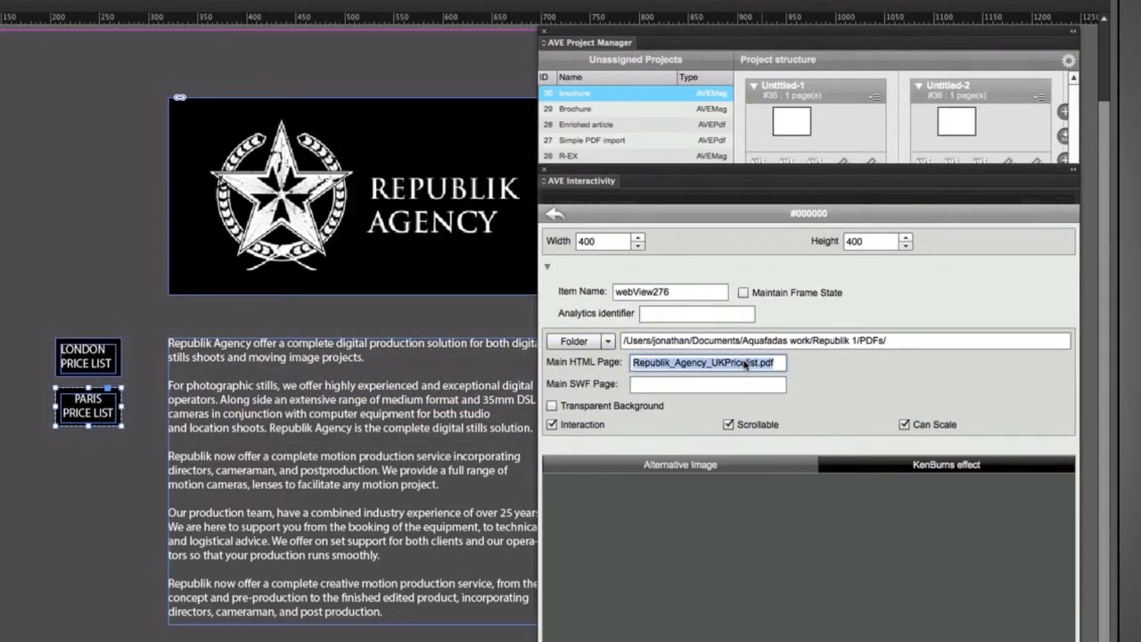
key(super+v)
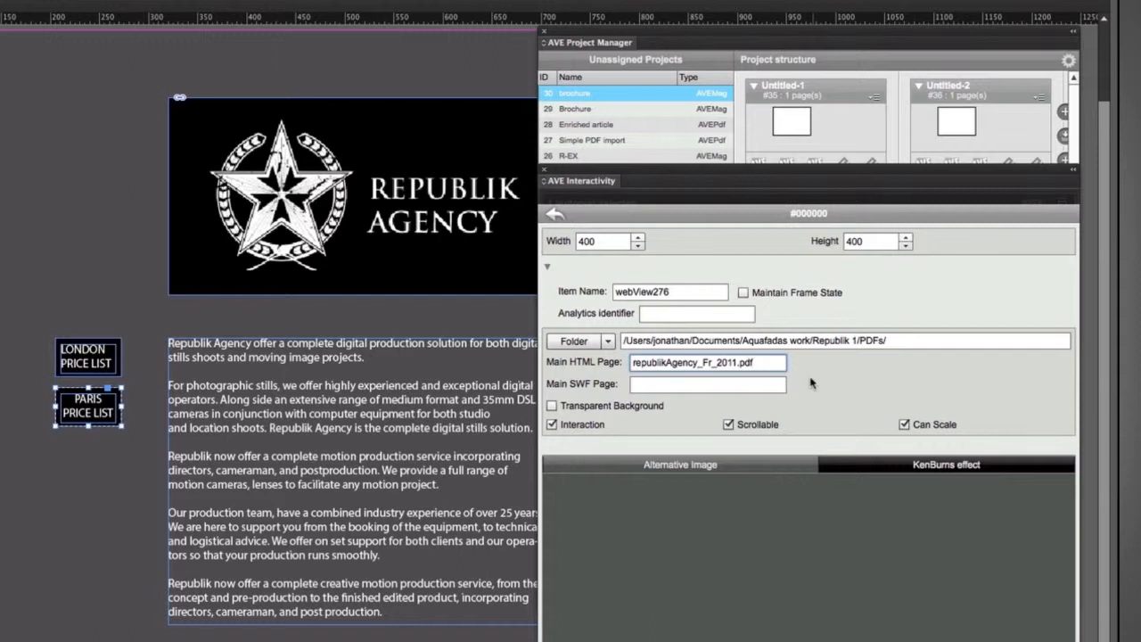
Switch to the iOS Simulator and open the R3 publication for reading.
key(super+Tab)
key(super+Tab)
key(super+Tab)
key(super+Tab)
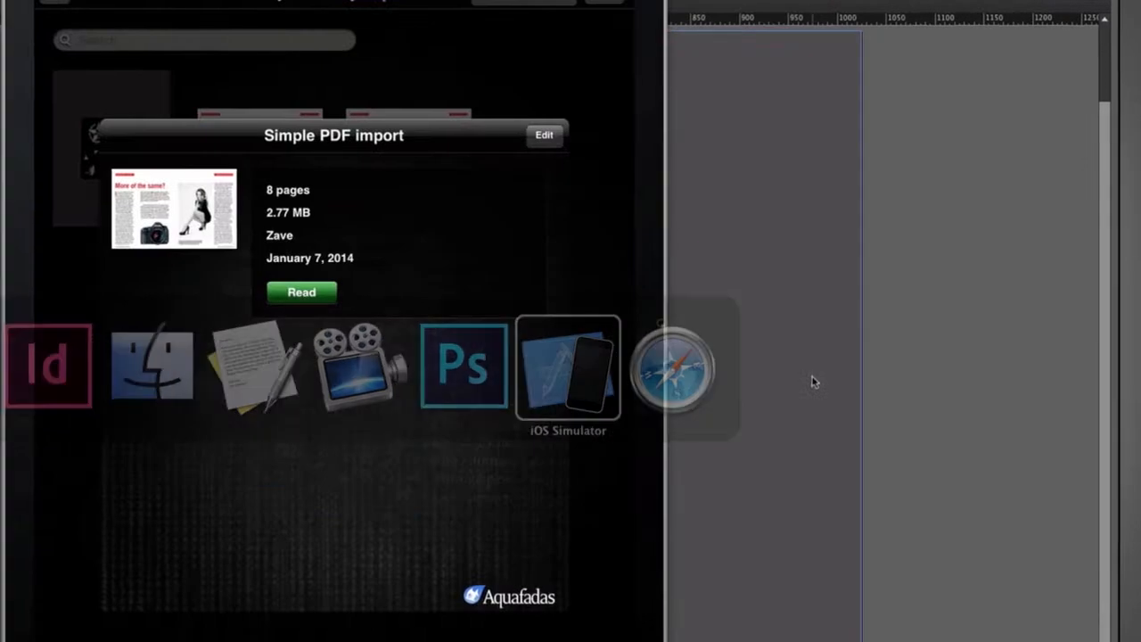
click(549, 98)
click(170, 164)
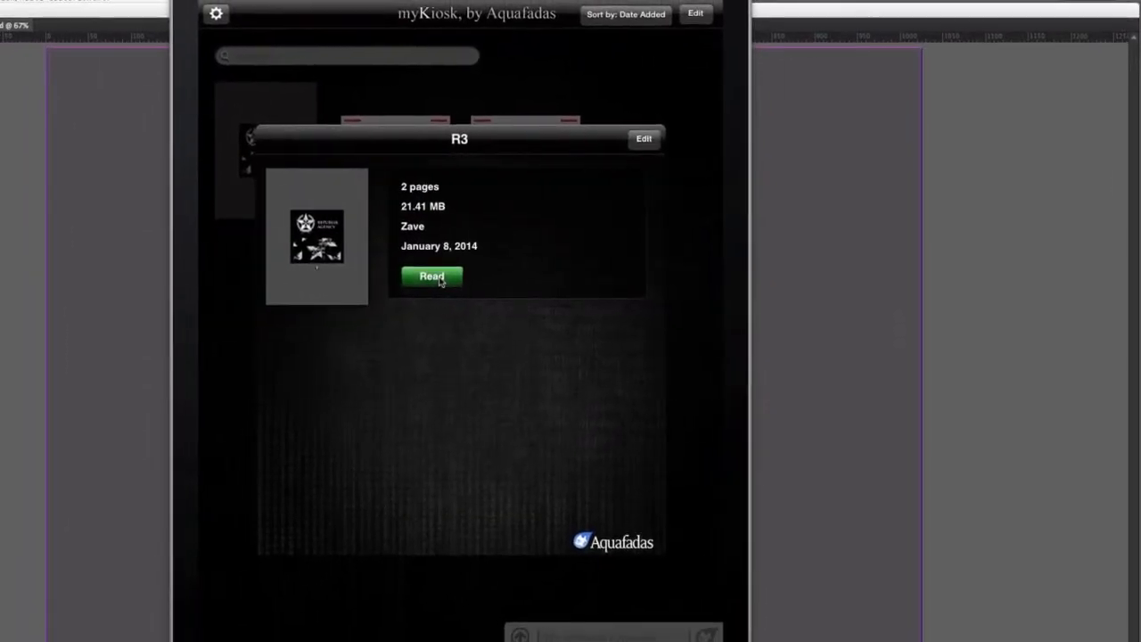
click(471, 274)
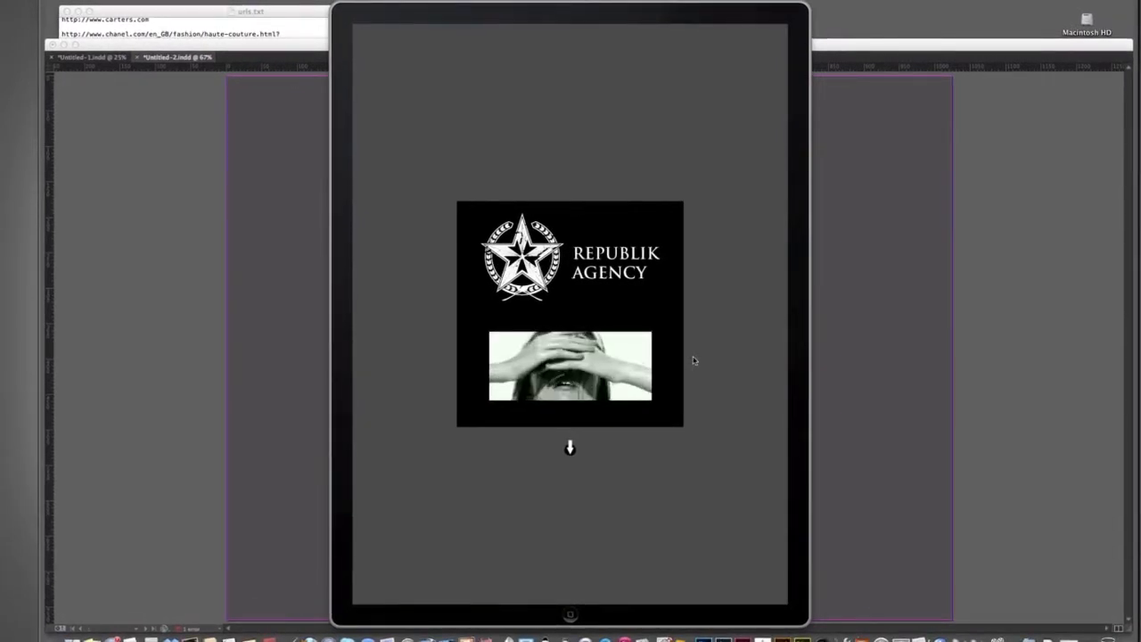
Page through the preview and test the LONDON PRICELIST popup, scrolling through its price list.
drag(690, 446, 692, 192)
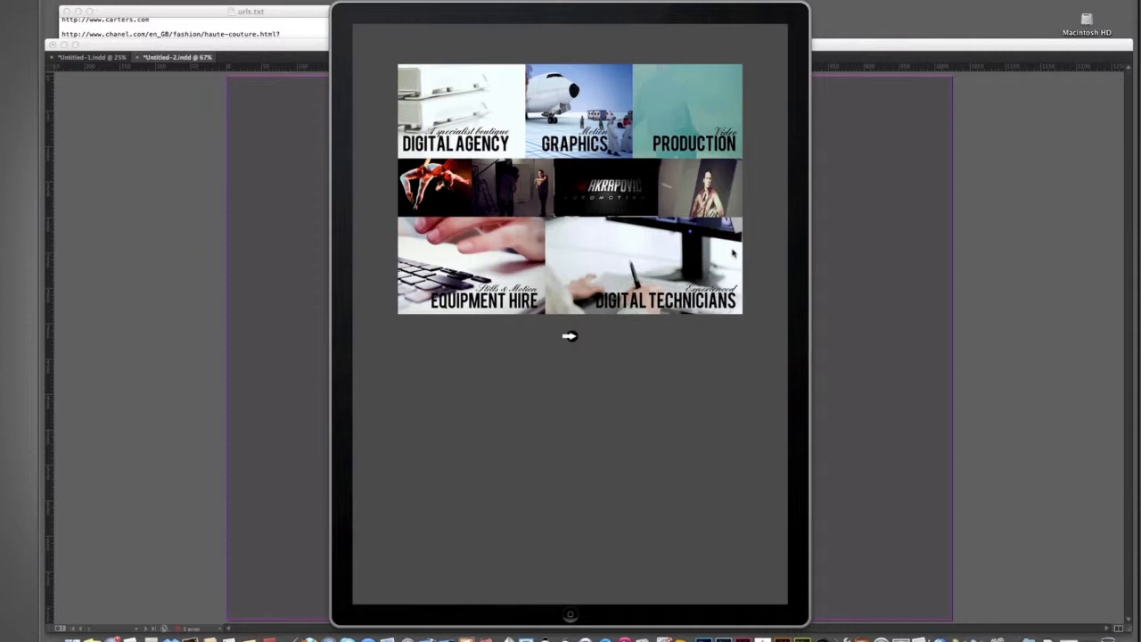
drag(733, 253, 434, 246)
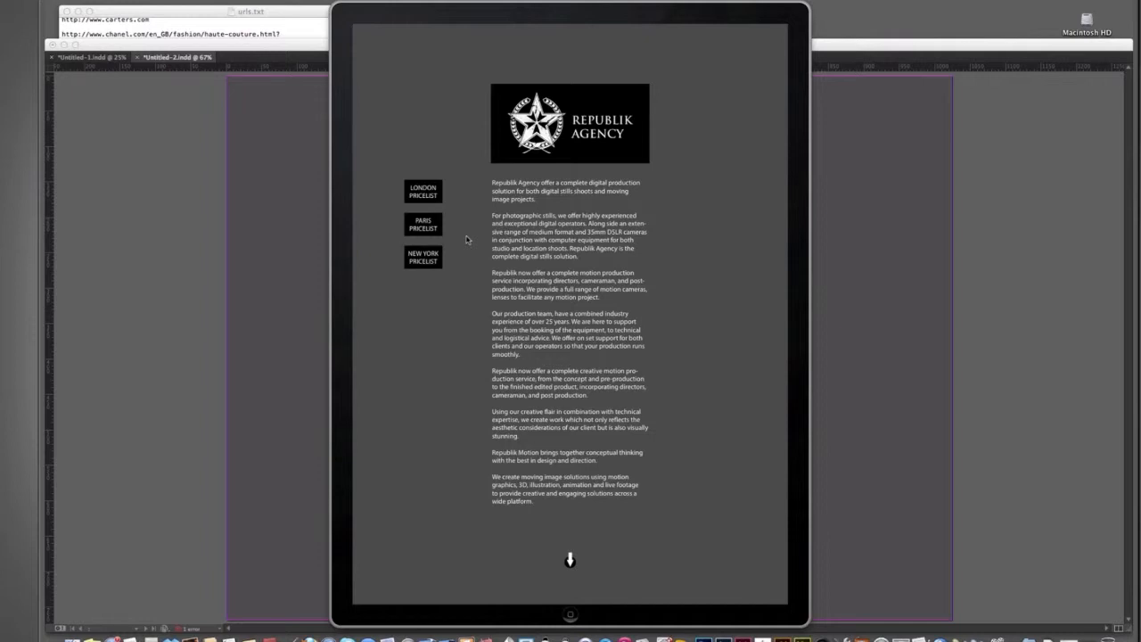
click(421, 190)
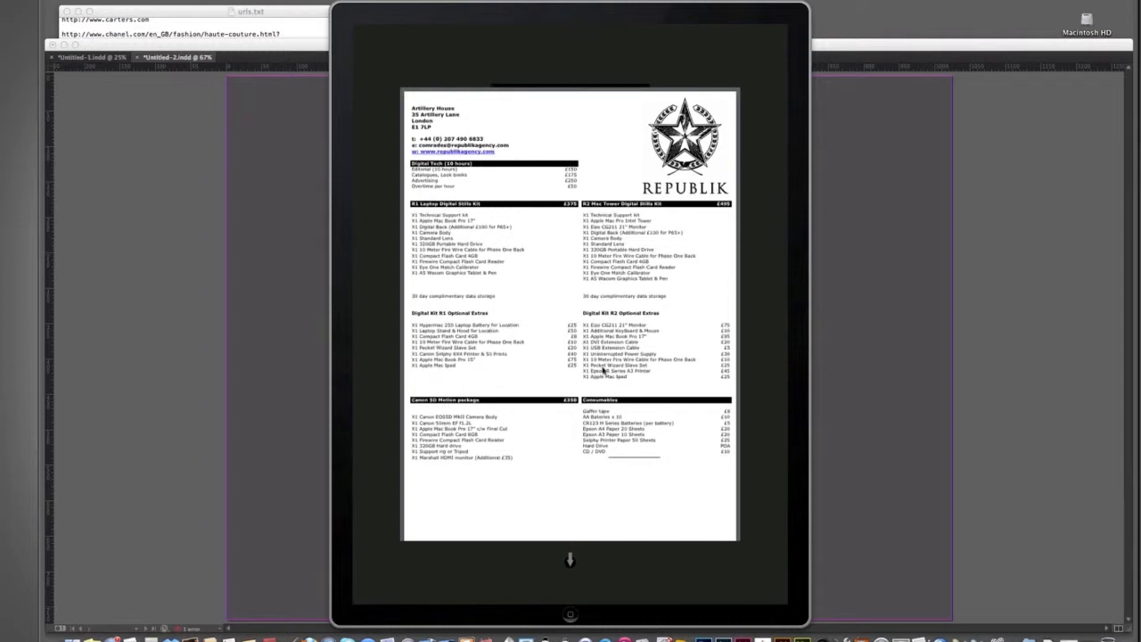
drag(647, 465, 652, 237)
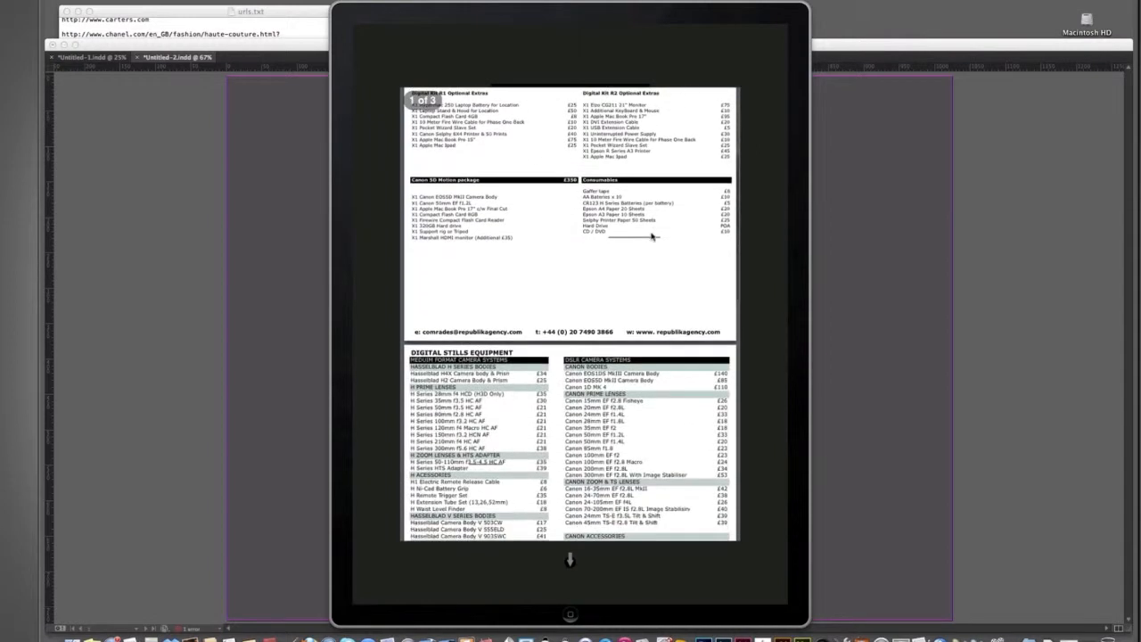
drag(644, 427, 640, 196)
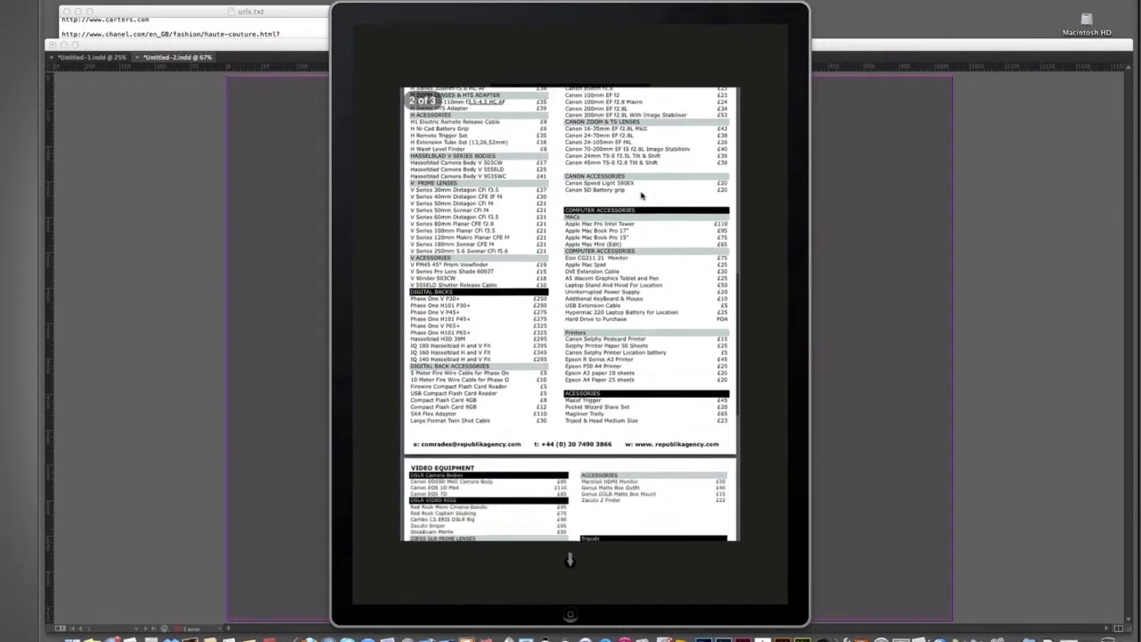
click(746, 213)
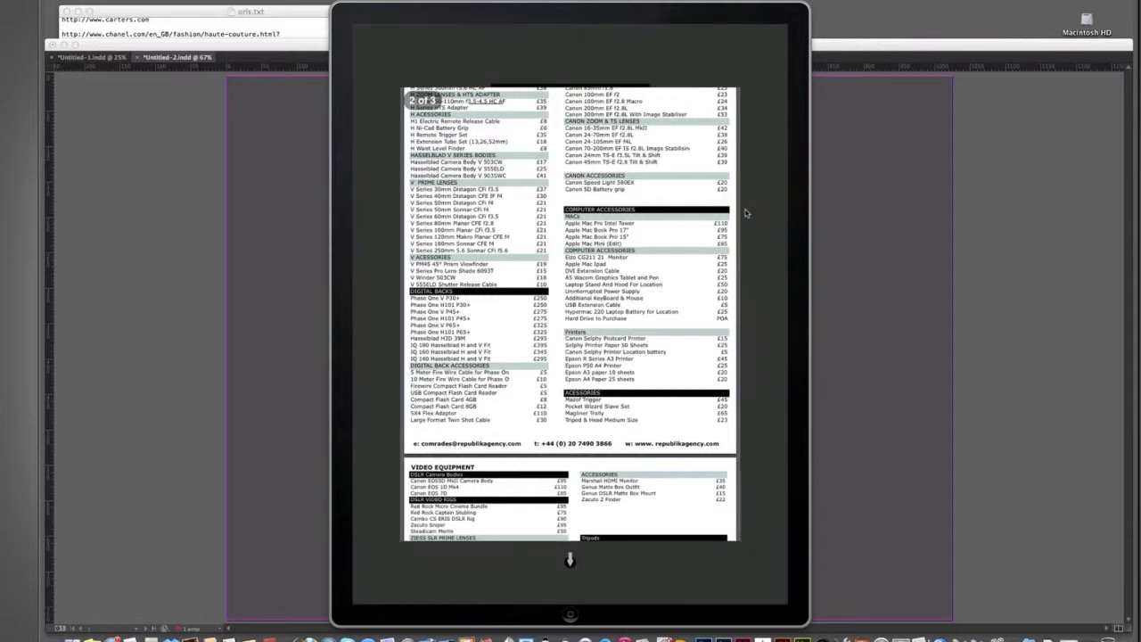
Test the PARIS PRICELIST popup, scrolling through the French price list before closing it.
click(420, 228)
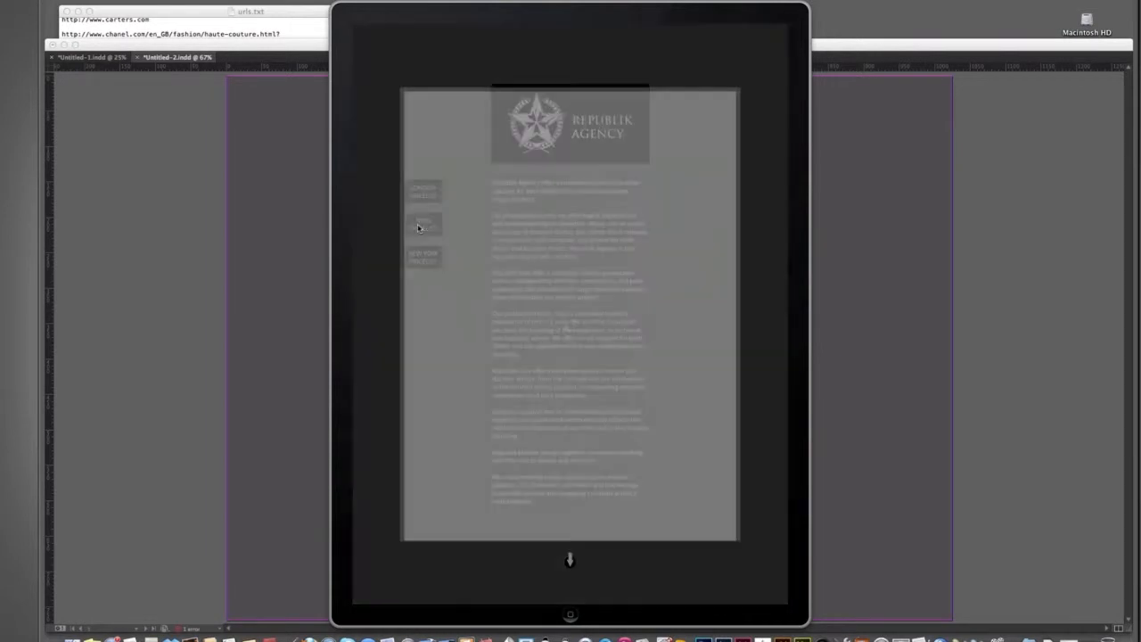
drag(611, 357, 611, 139)
drag(619, 351, 620, 194)
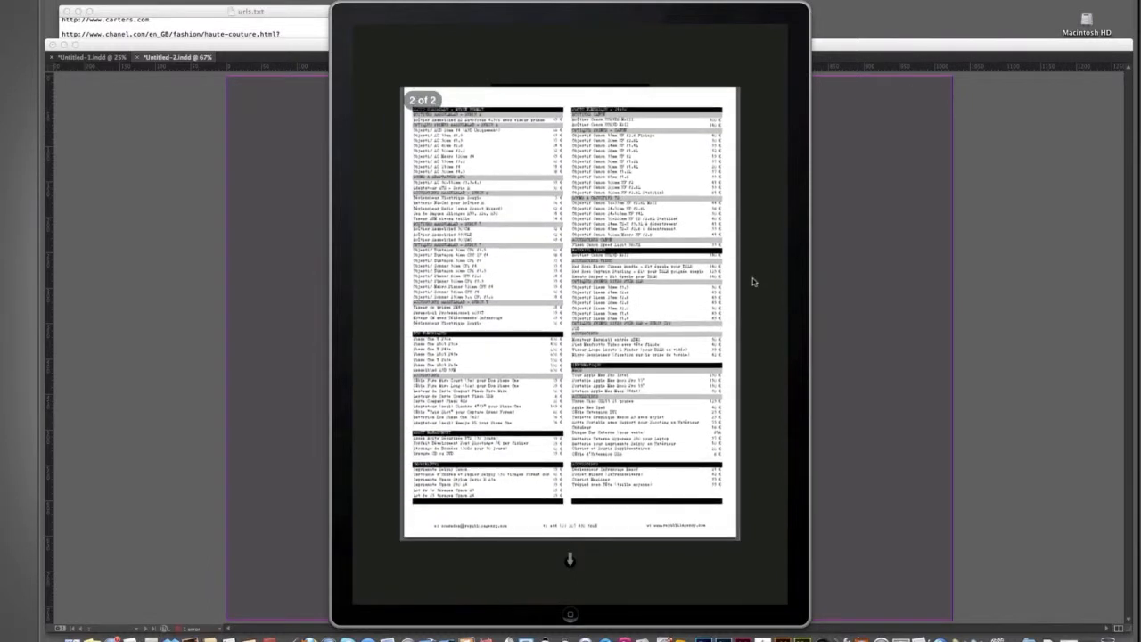
click(752, 279)
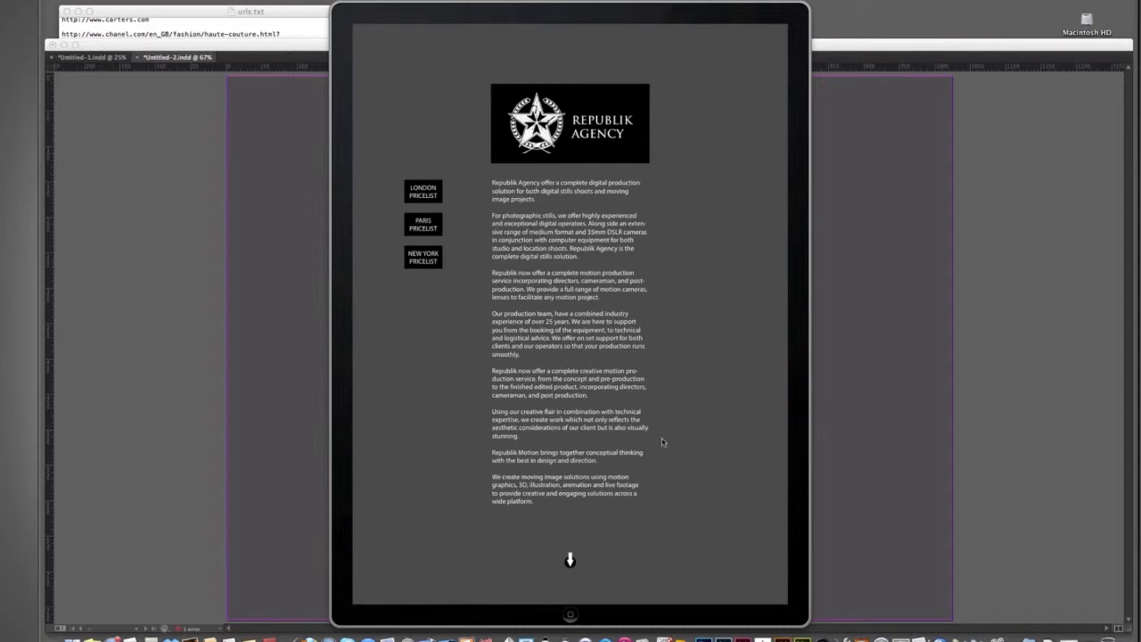
Rotate the simulator to landscape and scroll through the page's text frame.
key(super+Right)
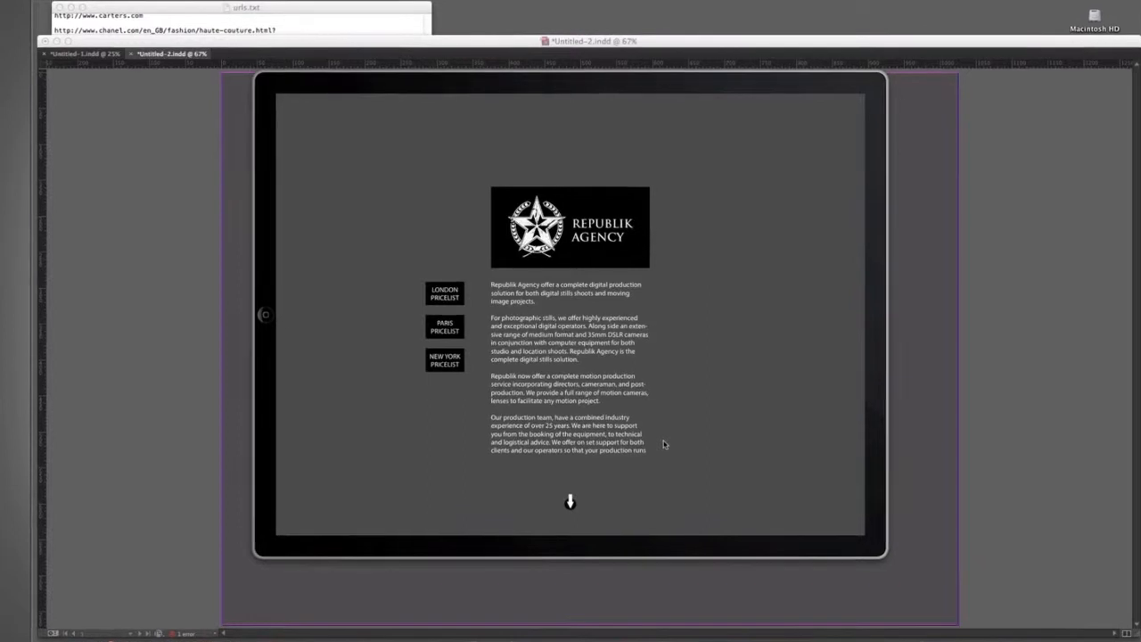
scroll(564, 404, down, 5)
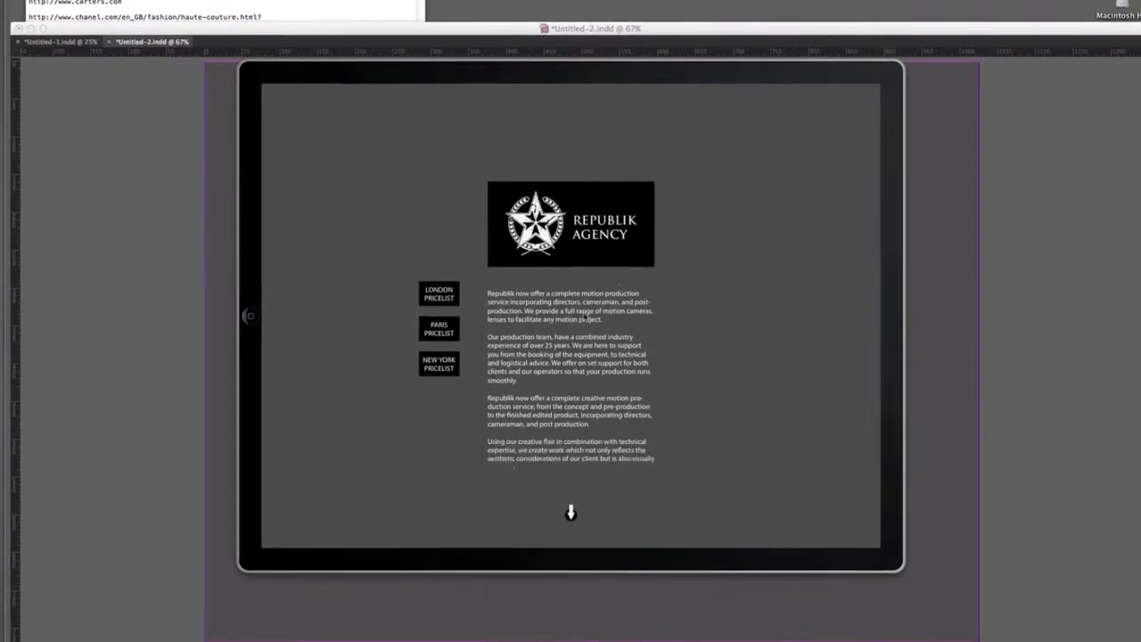
scroll(590, 416, down, 3)
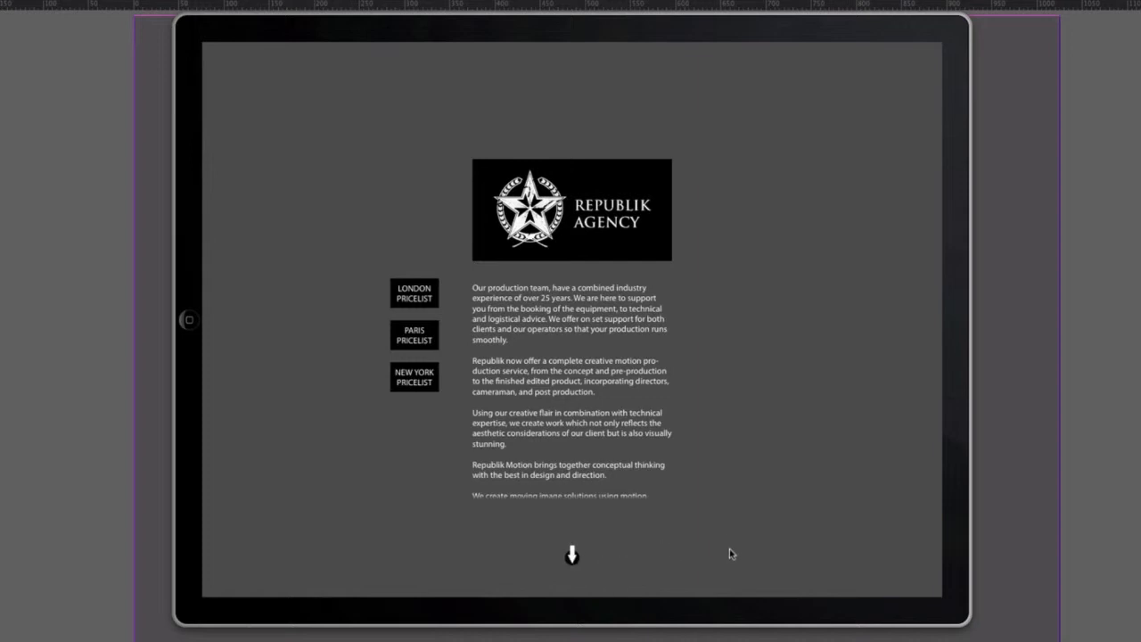
Test the email link in the text and cancel the App enquiry message.
click(562, 323)
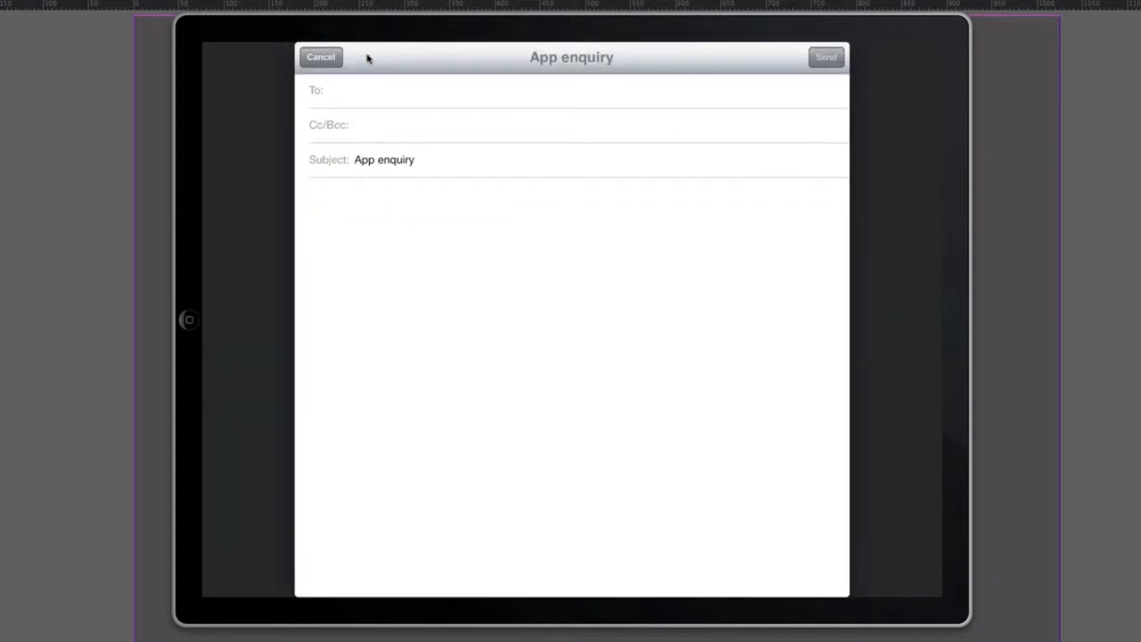
click(323, 59)
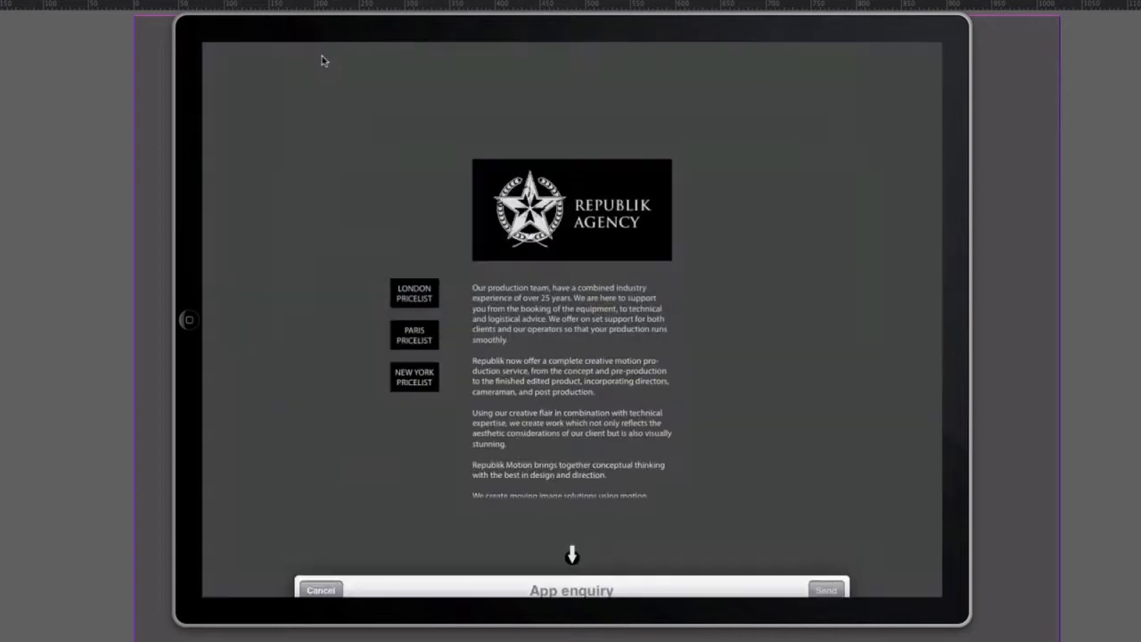